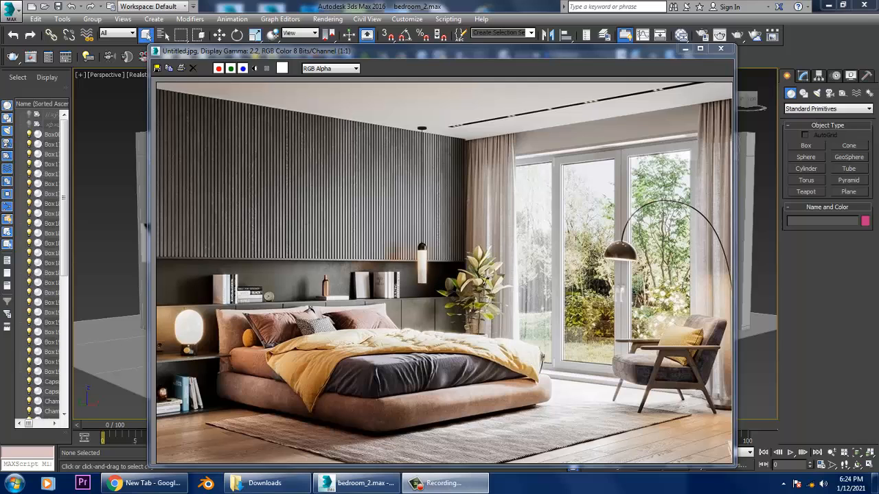
Move the reference render window aside to expose the scene and bring the armchair corner of the bedroom into view.
{"action": "left_click_drag", "start_coordinate": [439, 51], "coordinate": [69, 10]}
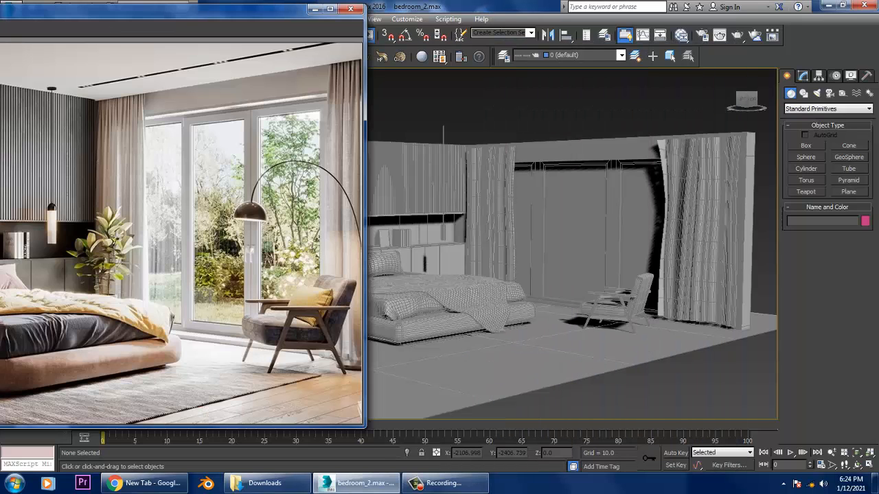
{"action": "middle_click_drag", "start_coordinate": [570, 226], "coordinate": [604, 265], "text": "alt"}
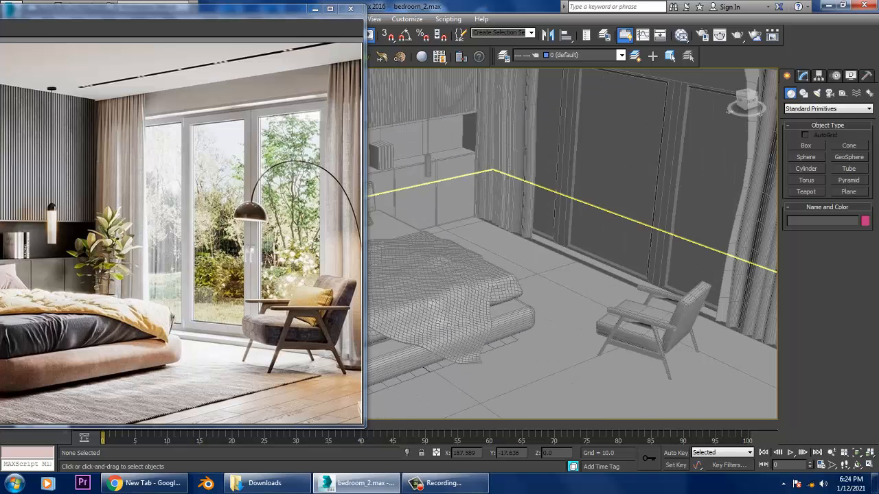
{"action": "scroll", "coordinate": [604, 264], "scroll_direction": "up", "scroll_amount": 3}
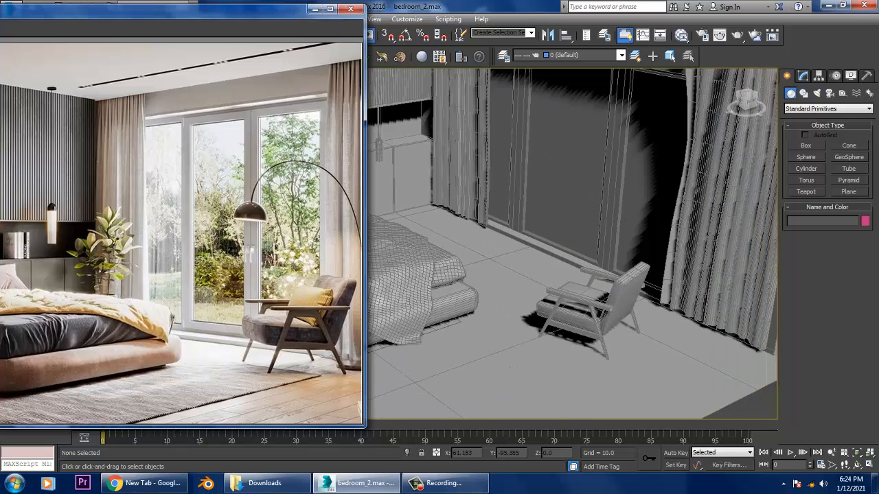
{"action": "middle_click_drag", "start_coordinate": [580, 302], "coordinate": [521, 302], "text": "alt"}
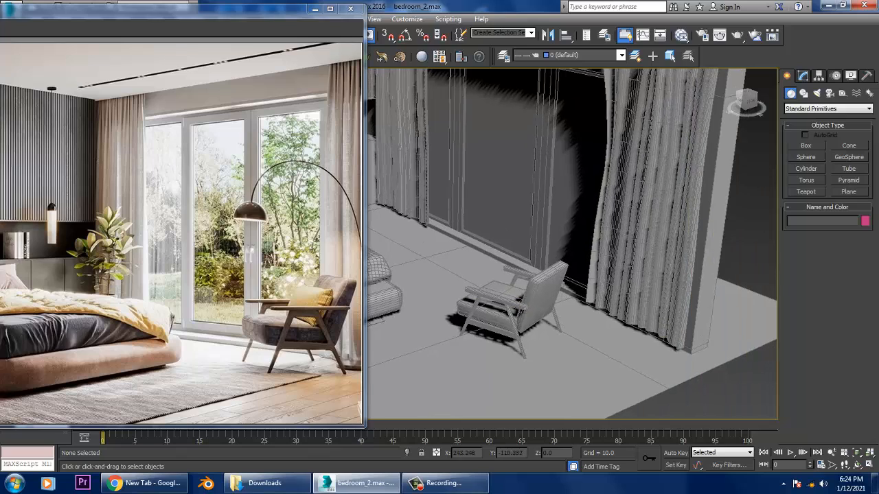
In the Left view, draw a four-point open line rising about 95 from the floor, crossing about 72 over the armchair and dropping slightly.
{"action": "key", "text": "alt+w"}
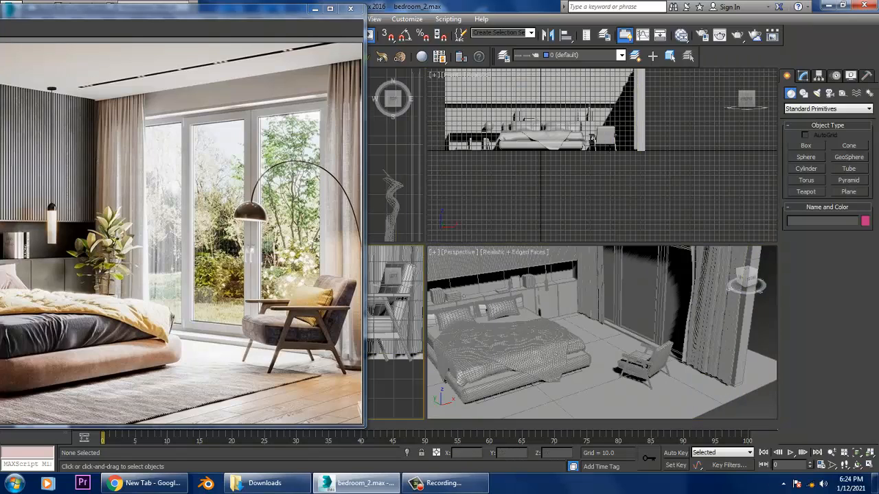
{"action": "key", "text": "alt+w"}
{"action": "scroll", "coordinate": [570, 244], "scroll_direction": "down", "scroll_amount": 10}
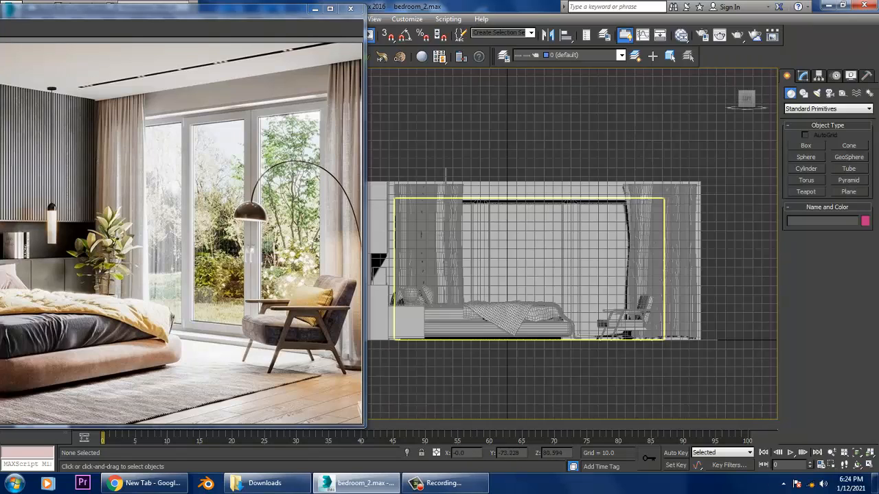
{"action": "scroll", "coordinate": [478, 359], "scroll_direction": "up", "scroll_amount": 5}
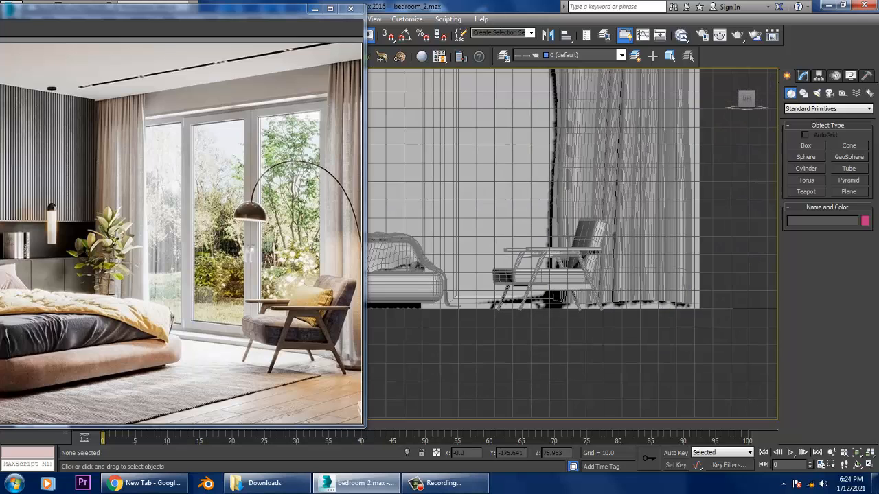
{"action": "left_click", "coordinate": [803, 93]}
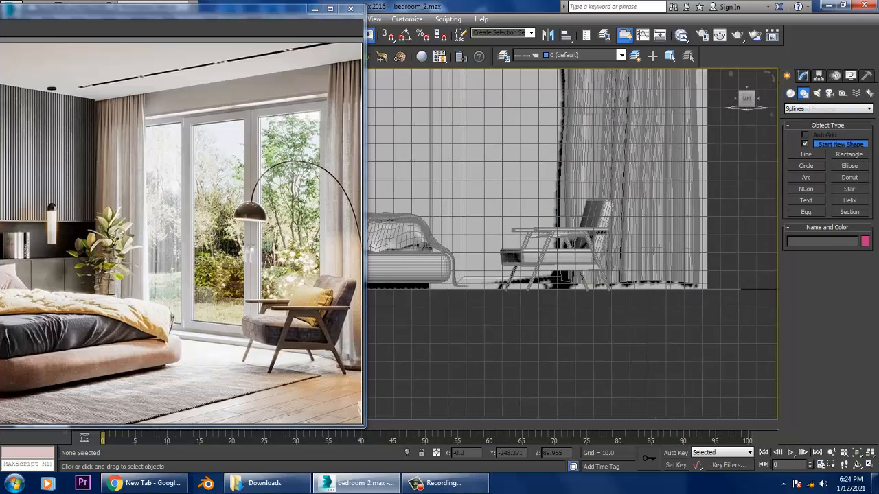
{"action": "left_click", "coordinate": [806, 154]}
{"action": "middle_click_drag", "start_coordinate": [569, 205], "coordinate": [563, 263]}
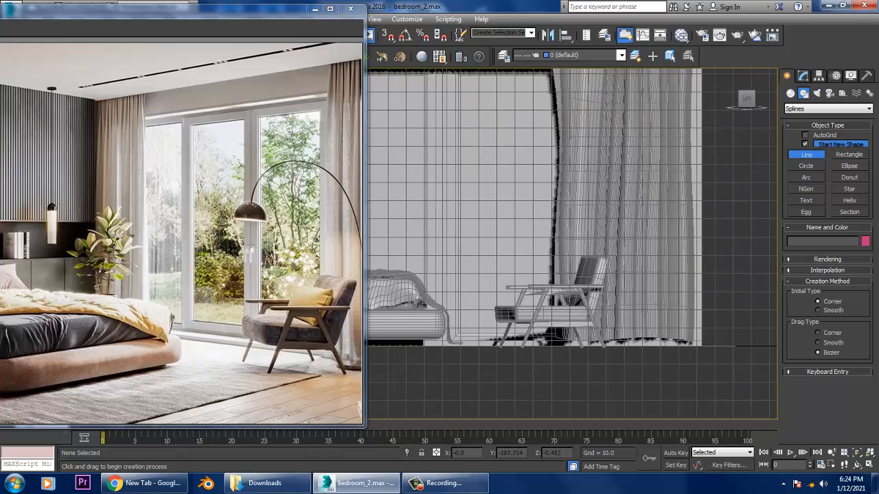
{"action": "left_click", "coordinate": [670, 345]}
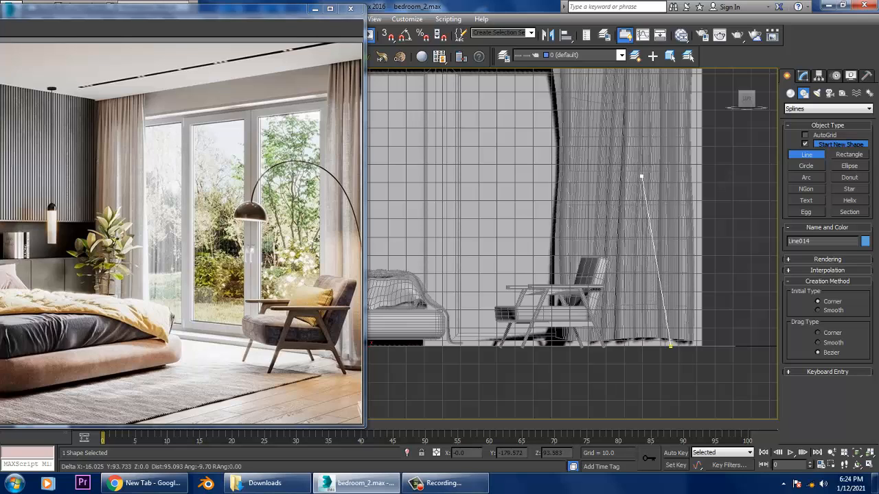
{"action": "left_click", "coordinate": [641, 177]}
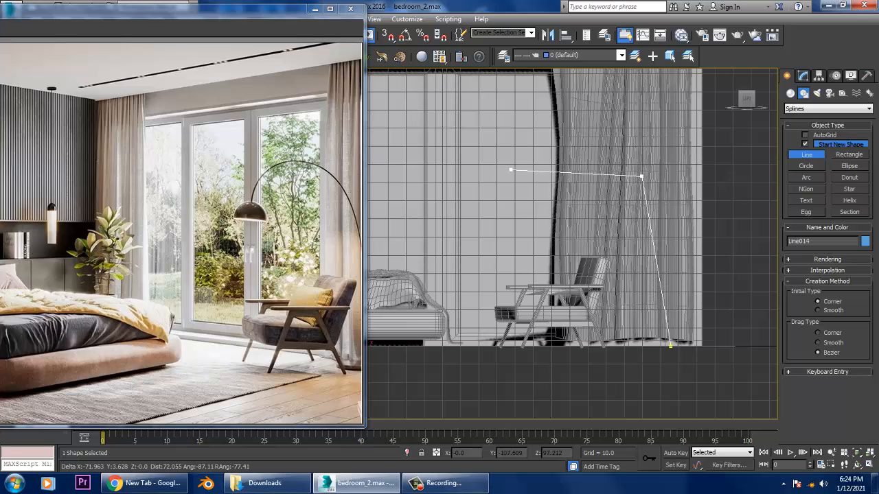
{"action": "left_click", "coordinate": [511, 170]}
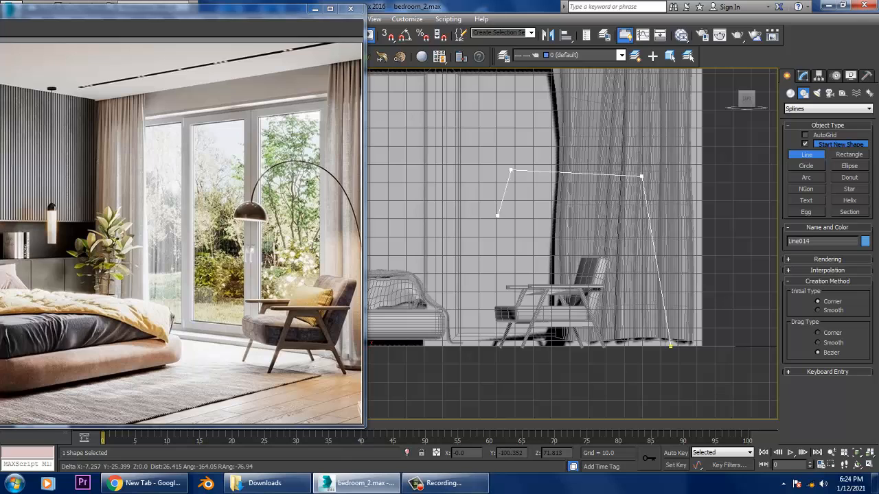
{"action": "right_click", "coordinate": [499, 225]}
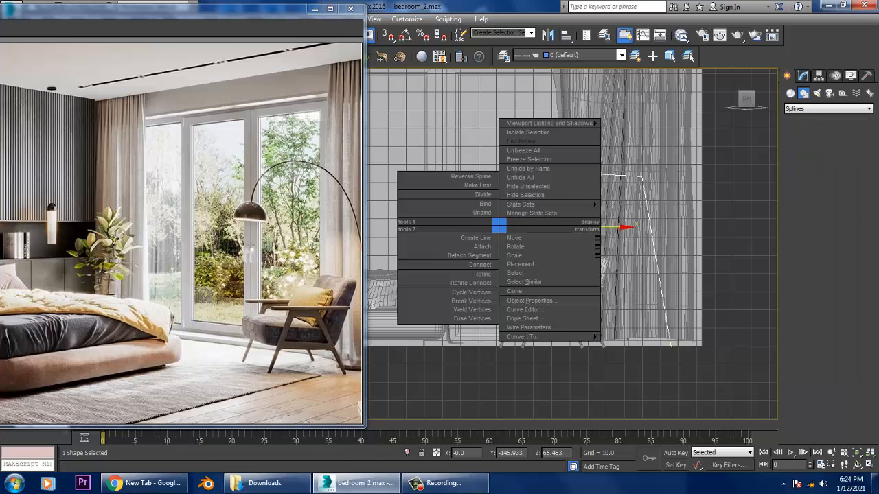
{"action": "key", "text": "Escape"}
Fillet the two upper corner vertices of the lamp line by about 61 to form an arch.
{"action": "key", "text": "alt+w"}
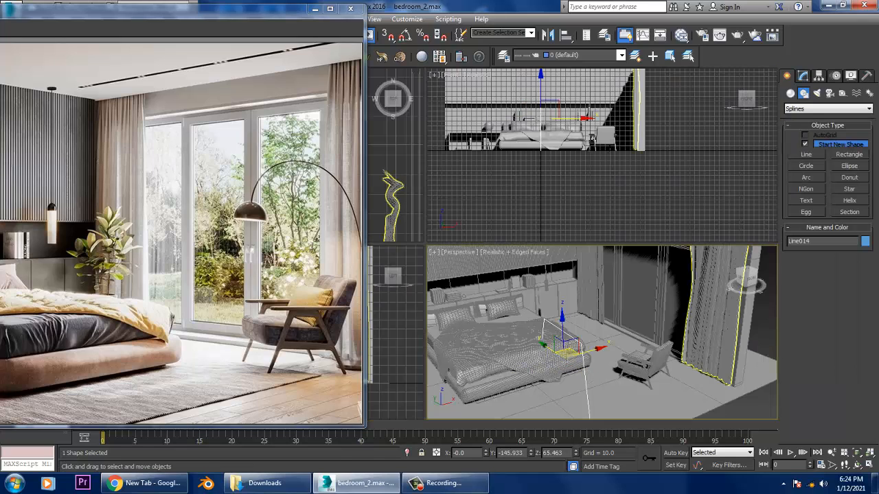
{"action": "key", "text": "alt+w"}
{"action": "middle_click_drag", "start_coordinate": [570, 244], "coordinate": [638, 237], "text": "alt"}
{"action": "scroll", "coordinate": [569, 244], "scroll_direction": "down", "scroll_amount": 3}
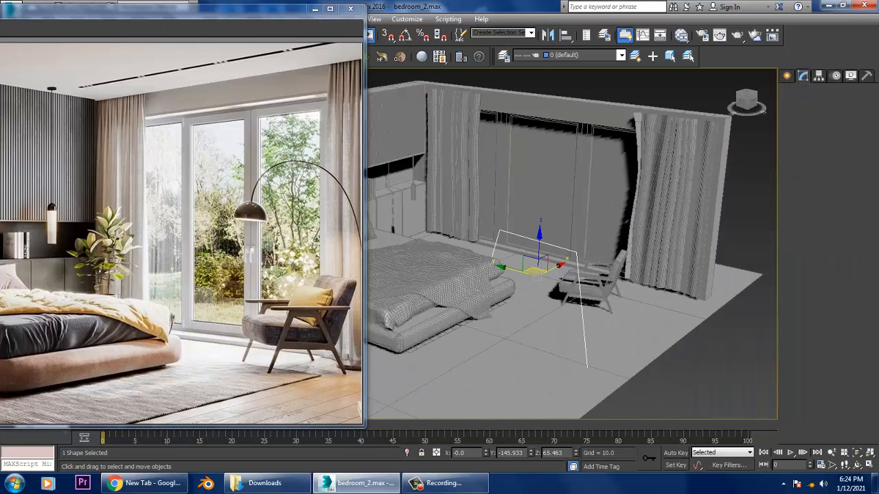
{"action": "left_click", "coordinate": [803, 75]}
{"action": "left_click", "coordinate": [499, 230]}
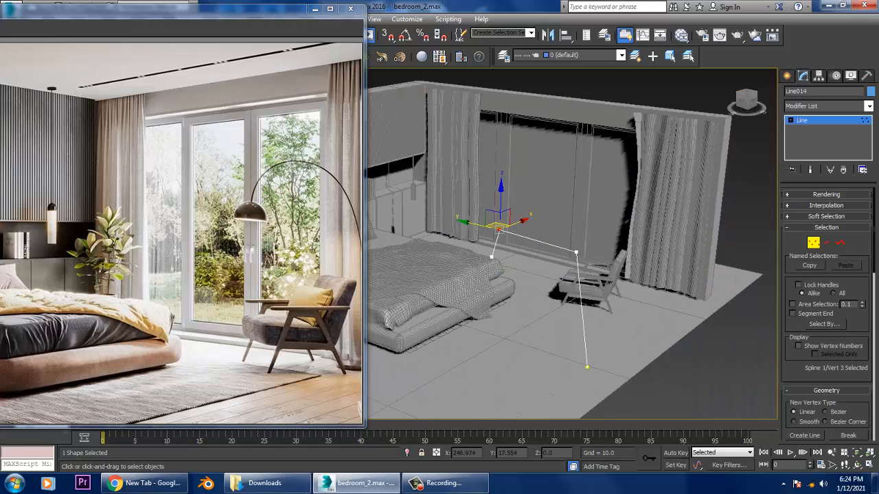
{"action": "left_click", "coordinate": [576, 253], "text": "ctrl"}
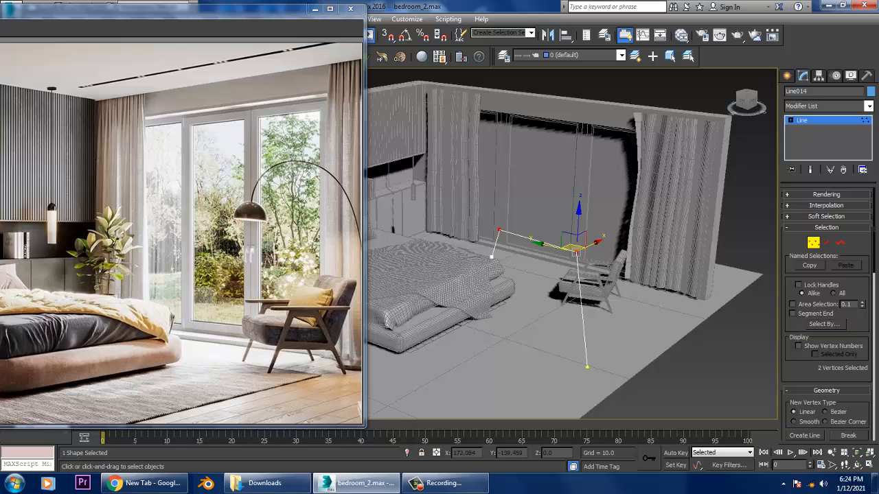
{"action": "scroll", "coordinate": [827, 309], "scroll_direction": "down", "scroll_amount": 5}
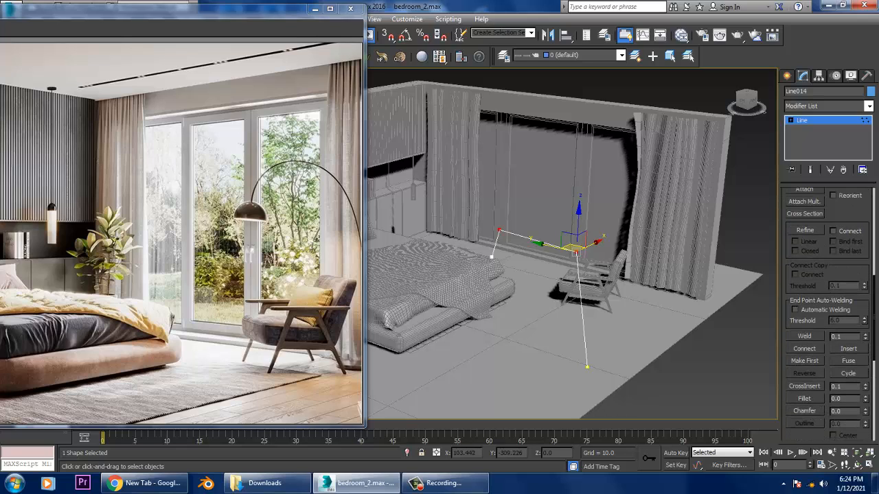
{"action": "left_click", "coordinate": [803, 398]}
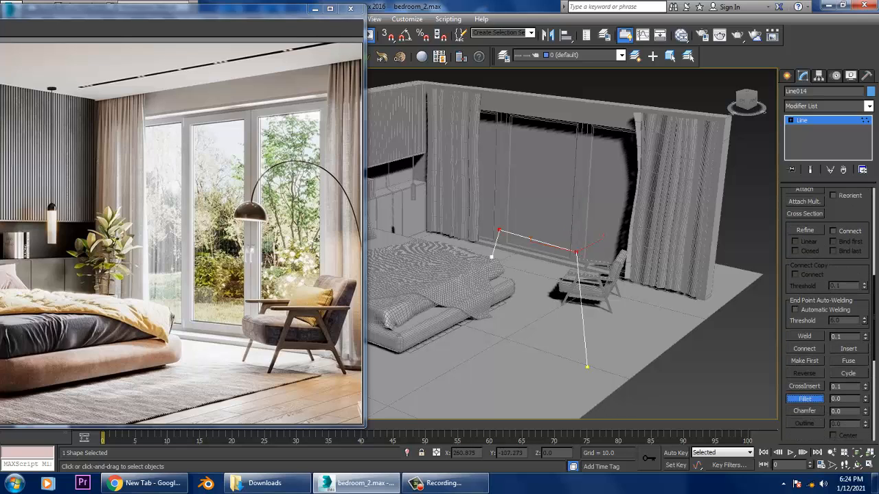
{"action": "left_click_drag", "start_coordinate": [576, 253], "coordinate": [576, 227]}
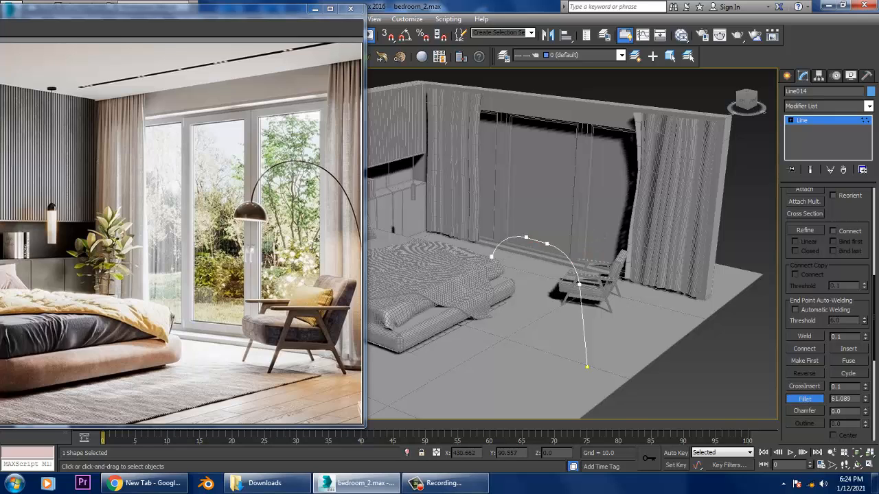
Select the two vertices at the top of the arch and raise them slightly.
{"action": "middle_click_drag", "start_coordinate": [549, 275], "coordinate": [611, 257], "text": "alt"}
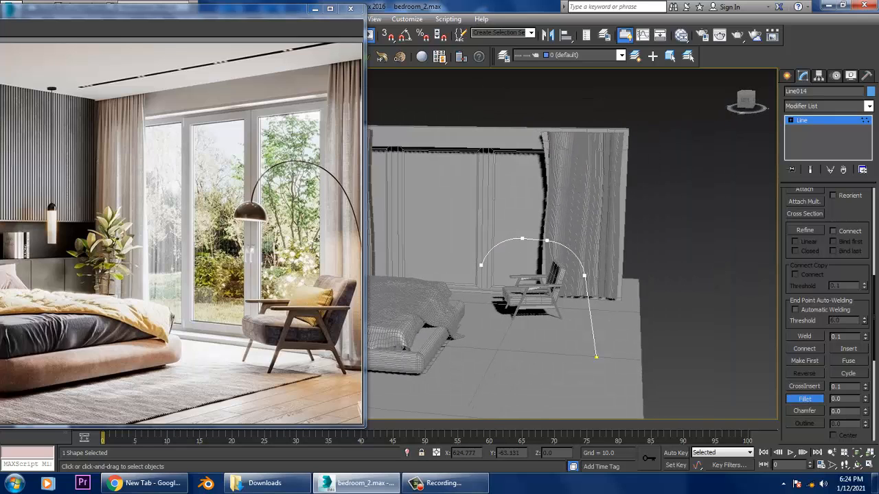
{"action": "key", "text": "1"}
{"action": "key", "text": "1"}
{"action": "left_click_drag", "start_coordinate": [542, 249], "coordinate": [548, 235]}
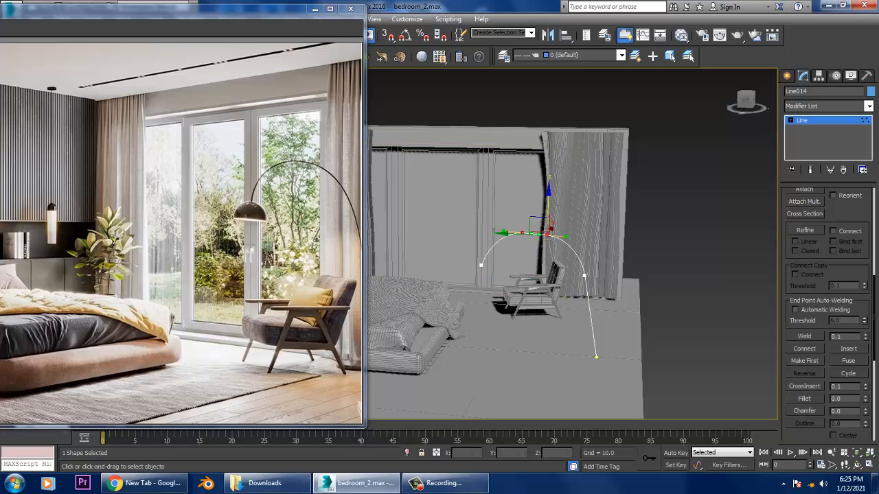
Enable the arch line's thickness in the viewport and set its radial thickness to about 1.83.
{"action": "scroll", "coordinate": [827, 302], "scroll_direction": "up", "scroll_amount": 5}
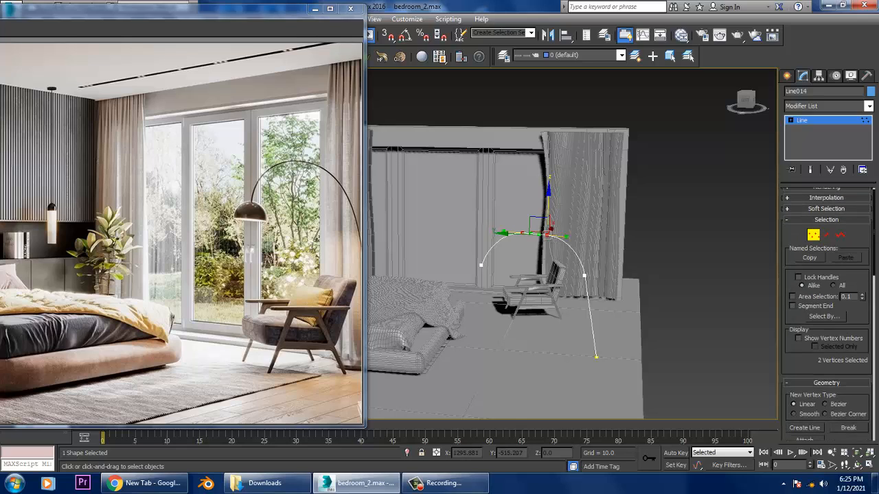
{"action": "scroll", "coordinate": [827, 302], "scroll_direction": "up", "scroll_amount": 5}
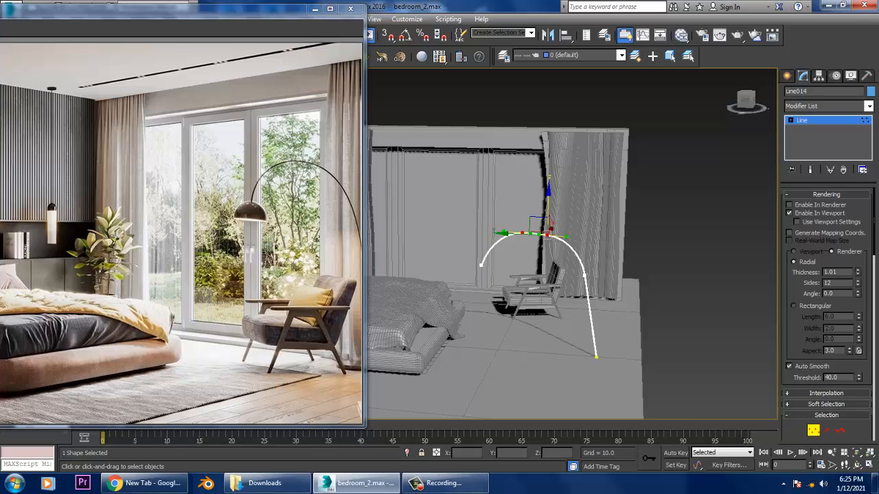
{"action": "left_click_drag", "start_coordinate": [857, 272], "coordinate": [857, 216]}
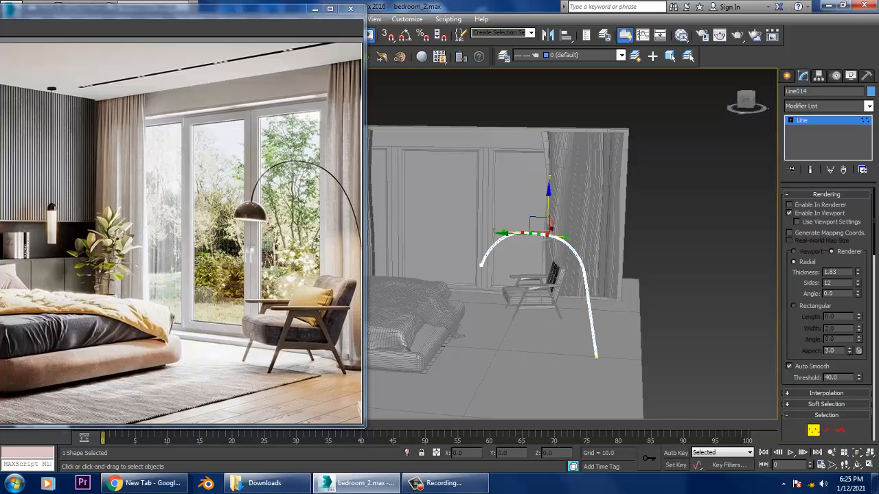
In the Top view, create a cylinder centred on the arch's foot with a radius of about 16.56 and a height of about 3.04.
{"action": "left_click", "coordinate": [787, 75]}
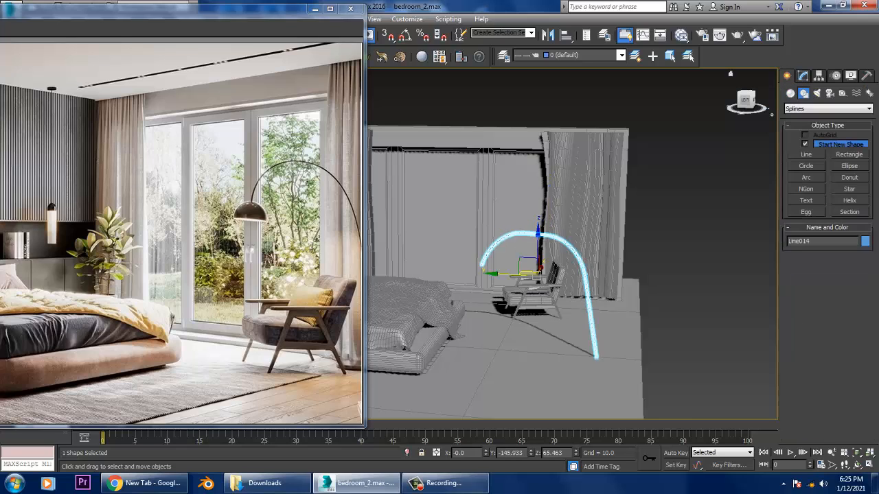
{"action": "left_click", "coordinate": [790, 92]}
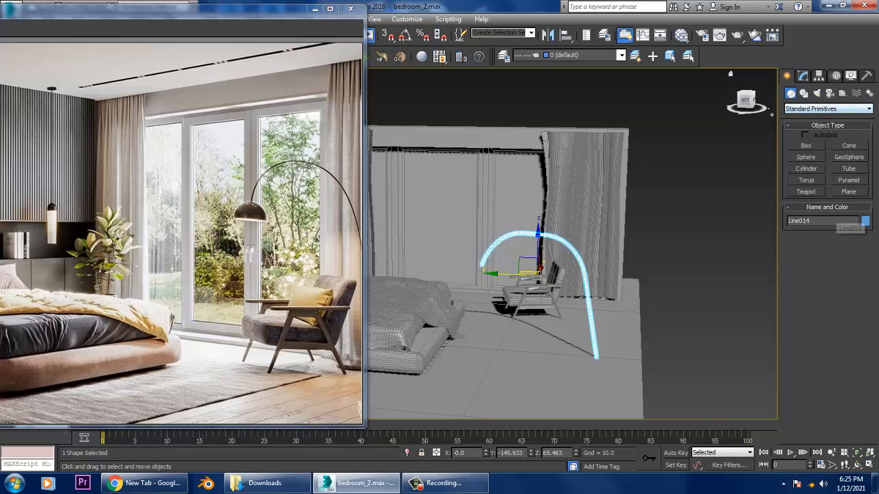
{"action": "left_click", "coordinate": [806, 169]}
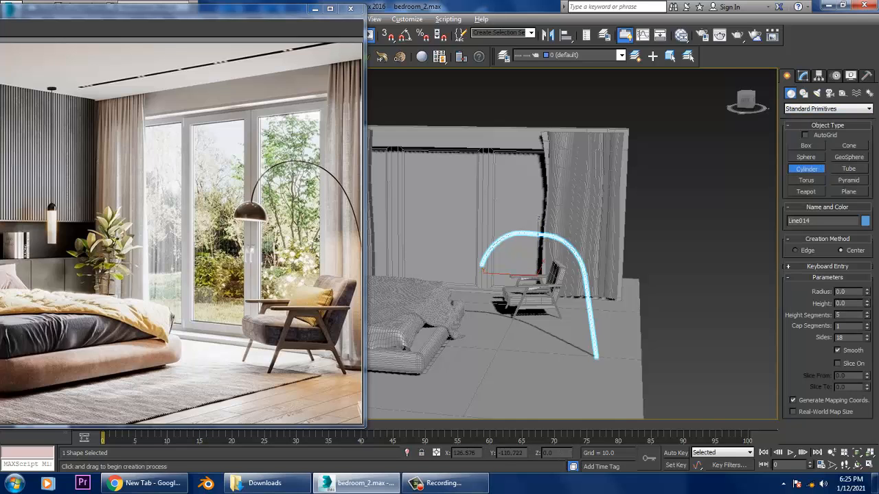
{"action": "key", "text": "alt+w"}
{"action": "right_click", "coordinate": [395, 156]}
{"action": "key", "text": "alt+w"}
{"action": "scroll", "coordinate": [571, 243], "scroll_direction": "up", "scroll_amount": 2}
{"action": "middle_click_drag", "start_coordinate": [572, 243], "coordinate": [587, 235]}
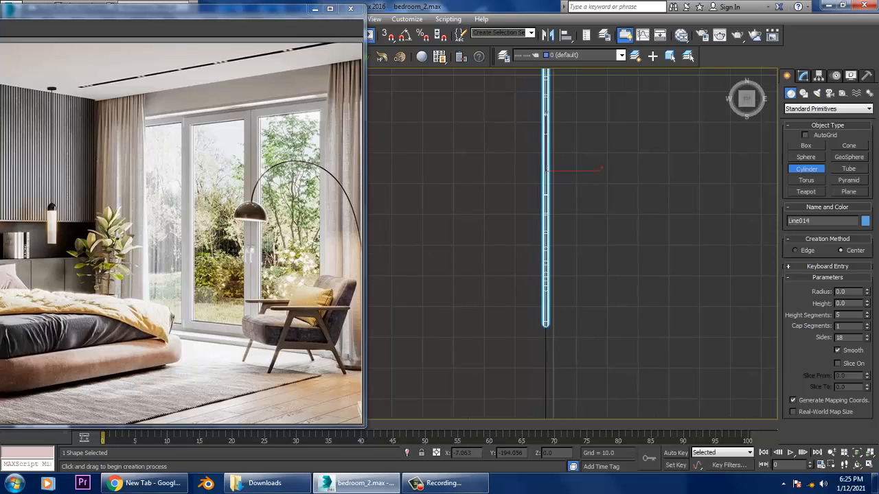
{"action": "left_click_drag", "start_coordinate": [545, 320], "coordinate": [596, 319]}
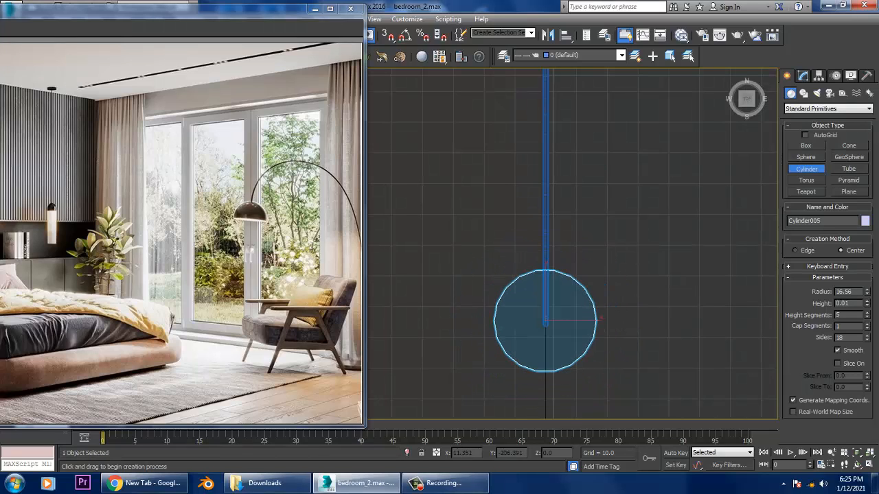
{"action": "left_click", "coordinate": [581, 348]}
{"action": "right_click", "coordinate": [580, 348]}
Set the lamp base cylinder to 2 height segments and 23 sides.
{"action": "key", "text": "alt+w"}
{"action": "right_click", "coordinate": [669, 340]}
{"action": "key", "text": "alt+w"}
{"action": "scroll", "coordinate": [669, 339], "scroll_direction": "down", "scroll_amount": 5}
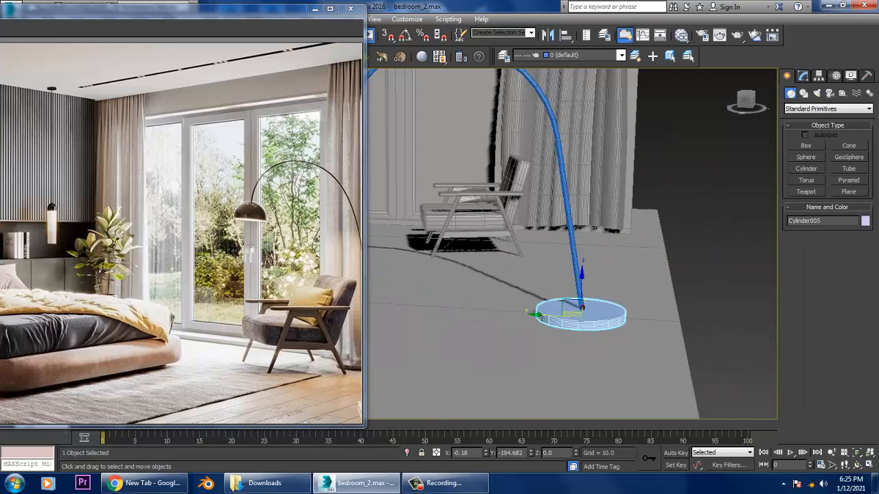
{"action": "middle_click_drag", "start_coordinate": [669, 339], "coordinate": [618, 337], "text": "alt"}
{"action": "left_click", "coordinate": [803, 76]}
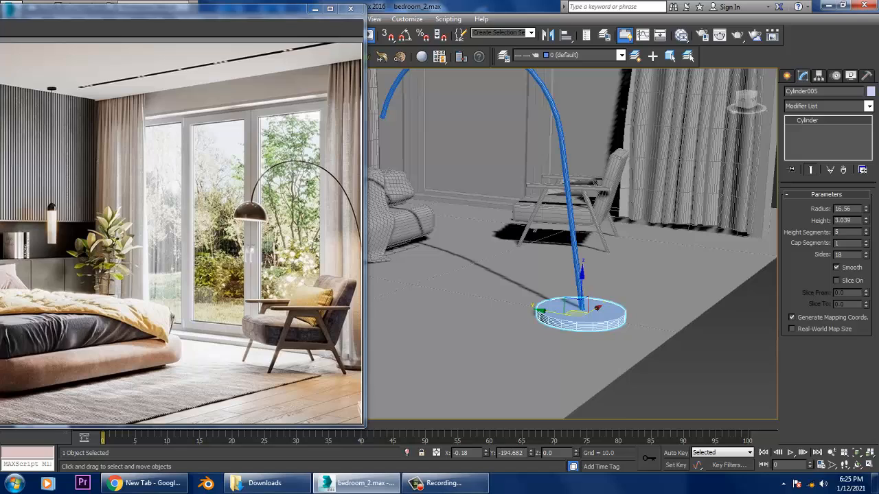
{"action": "left_click", "coordinate": [865, 252]}
{"action": "left_click", "coordinate": [866, 252]}
{"action": "left_click", "coordinate": [866, 234]}
{"action": "left_click", "coordinate": [865, 234]}
{"action": "left_click", "coordinate": [866, 235]}
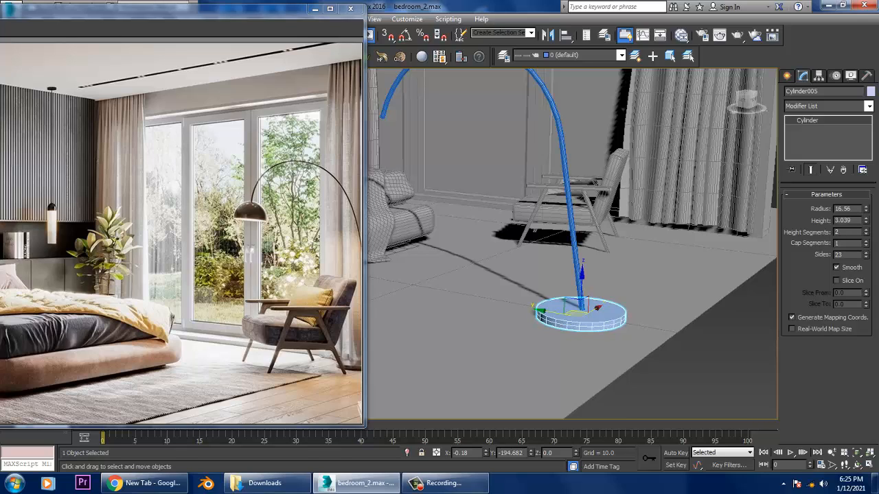
Convert the lamp base cylinder to an Editable Poly.
{"action": "middle_click_drag", "start_coordinate": [576, 275], "coordinate": [528, 285], "text": "alt"}
{"action": "scroll", "coordinate": [579, 282], "scroll_direction": "up", "scroll_amount": 2}
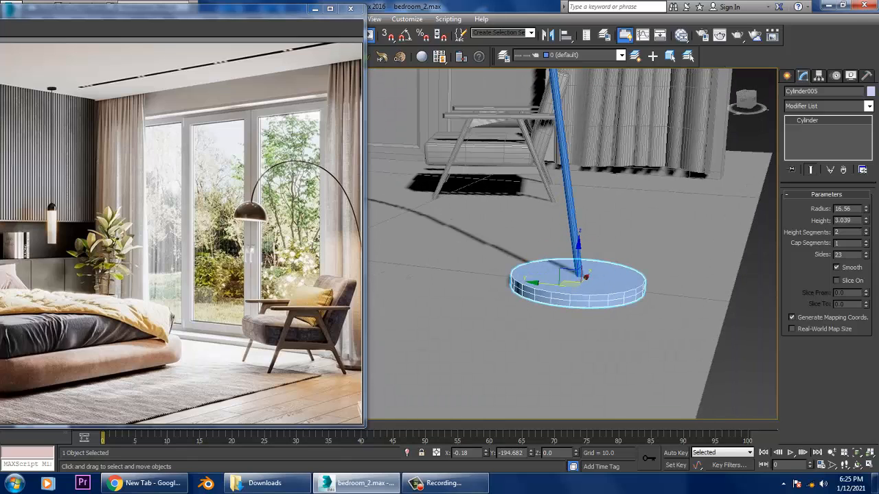
{"action": "right_click", "coordinate": [602, 288]}
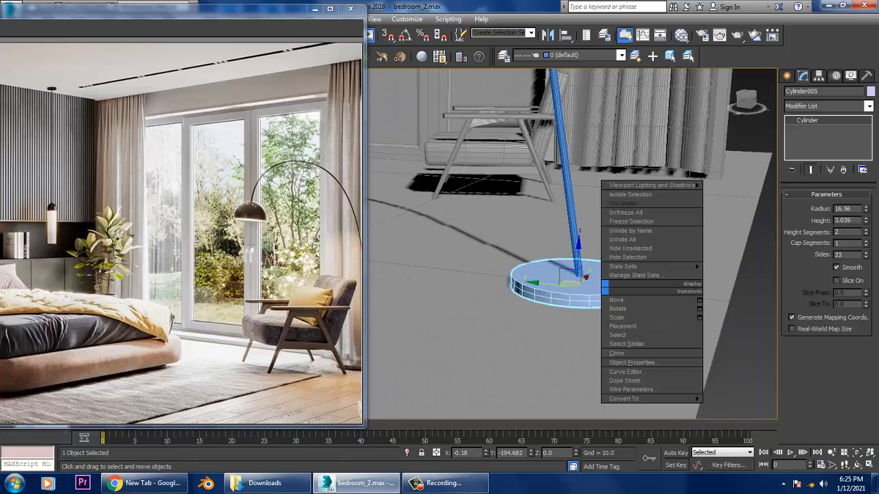
{"action": "mouse_move", "coordinate": [639, 399]}
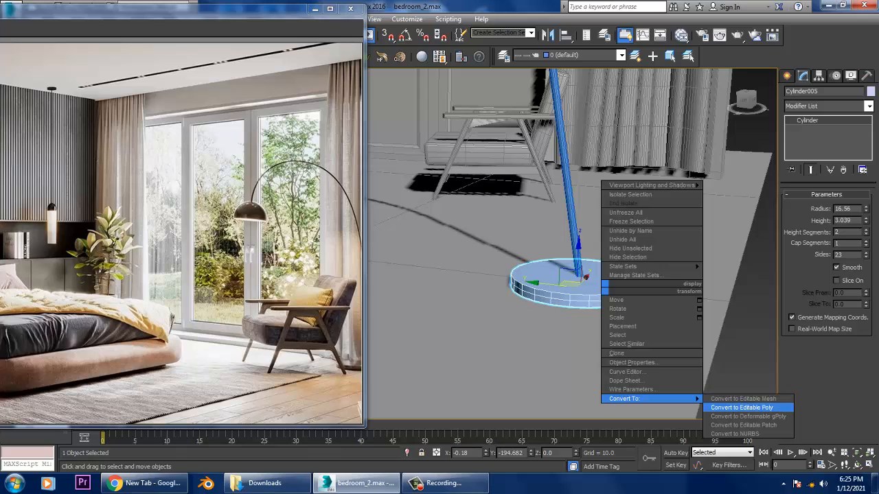
{"action": "left_click", "coordinate": [742, 407]}
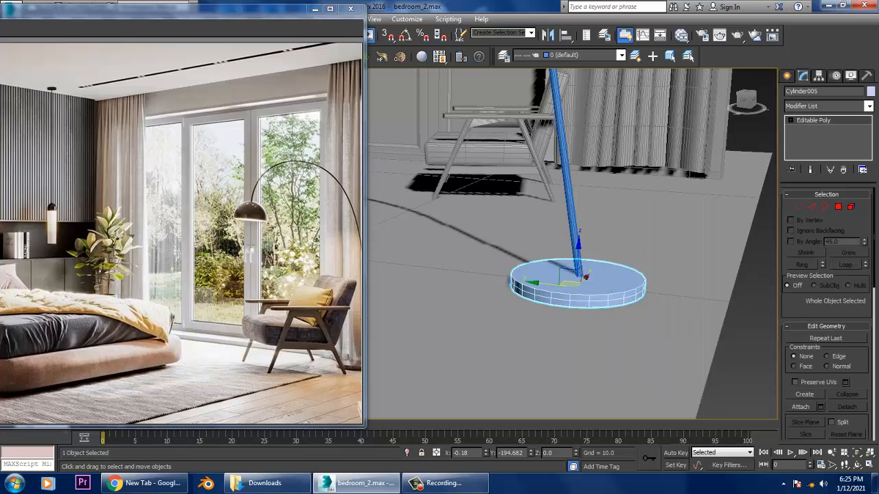
Select the edges around the lamp base's top rim and chamfer them by 1.0 with 1 connect edge segment.
{"action": "key", "text": "2"}
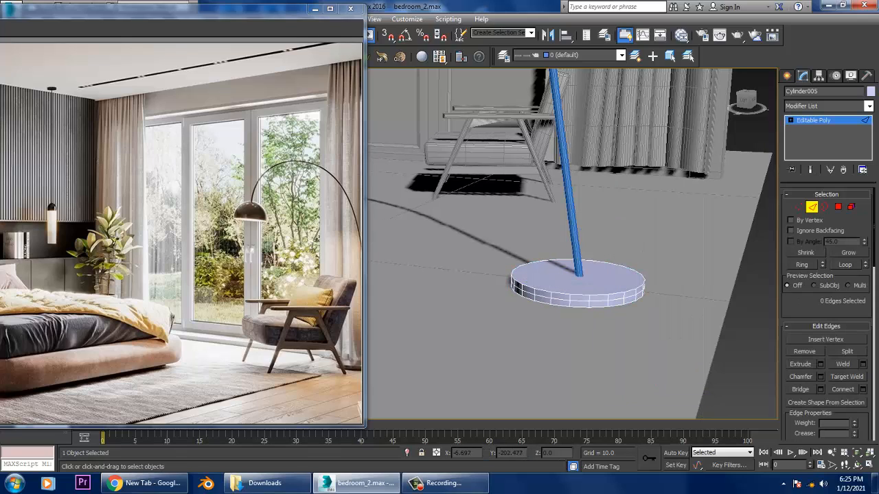
{"action": "key", "text": "alt+w"}
{"action": "key", "text": "alt+w"}
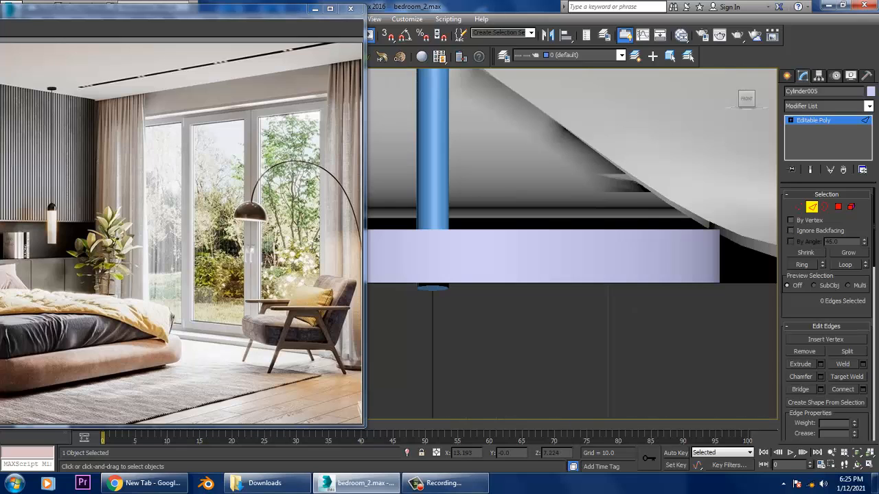
{"action": "scroll", "coordinate": [738, 235], "scroll_direction": "down", "scroll_amount": 5}
{"action": "key", "text": "F4"}
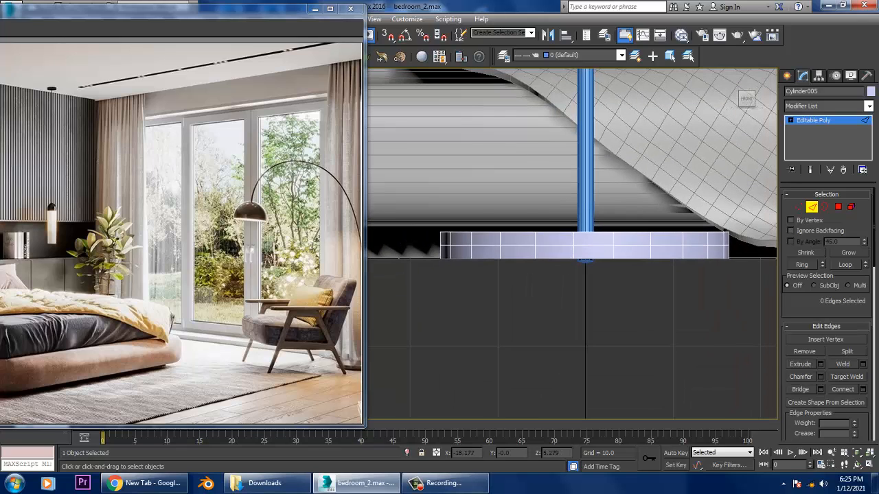
{"action": "left_click_drag", "start_coordinate": [417, 235], "coordinate": [417, 235]}
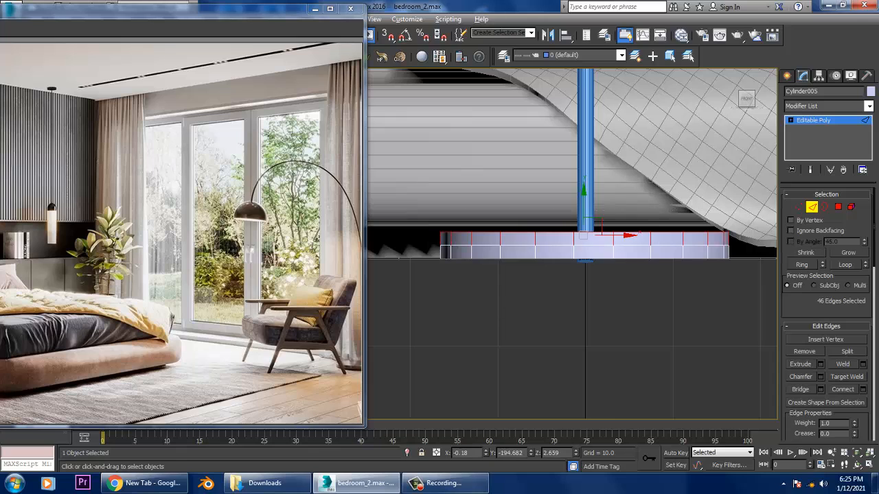
{"action": "key", "text": "alt+w"}
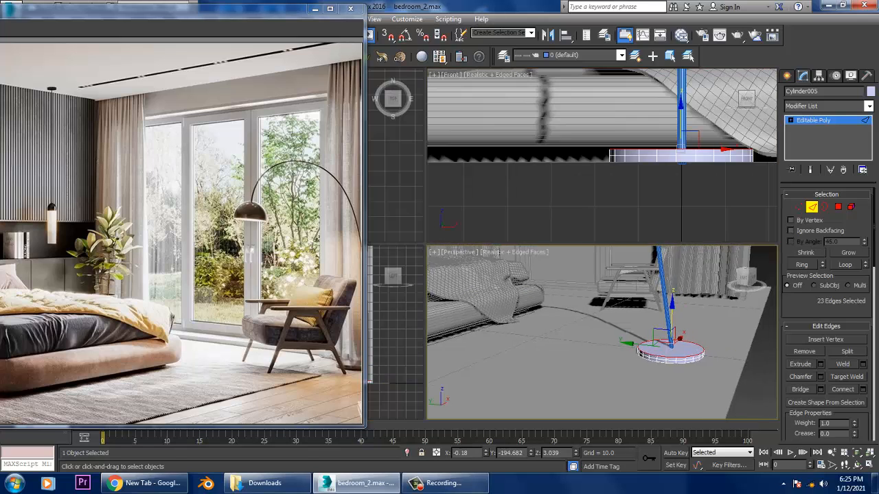
{"action": "key", "text": "alt+w"}
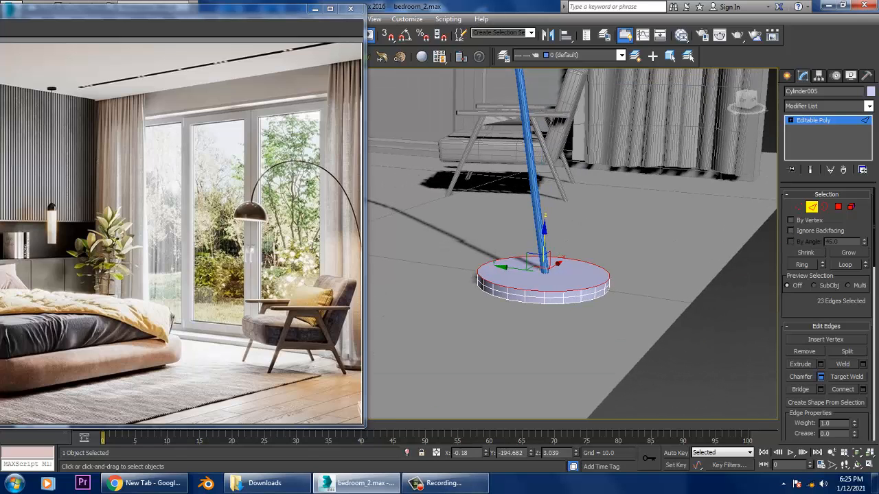
{"action": "key", "text": "ctrl+shift+c"}
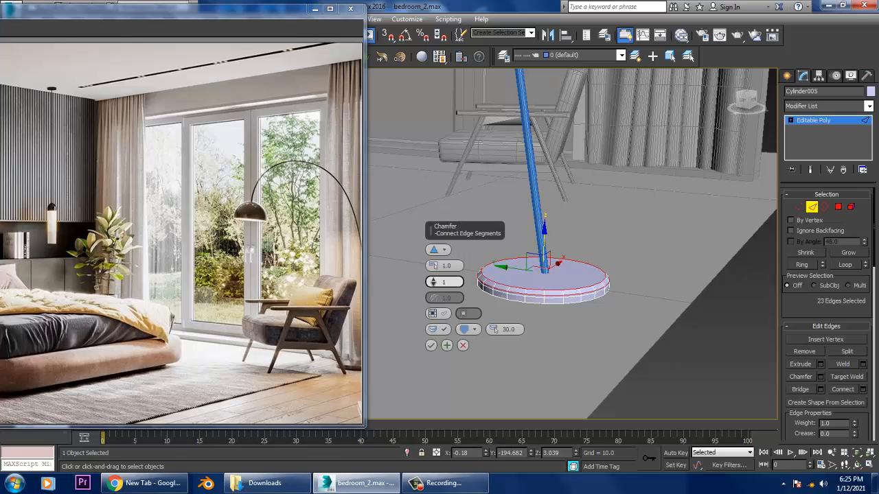
{"action": "left_click", "coordinate": [430, 345]}
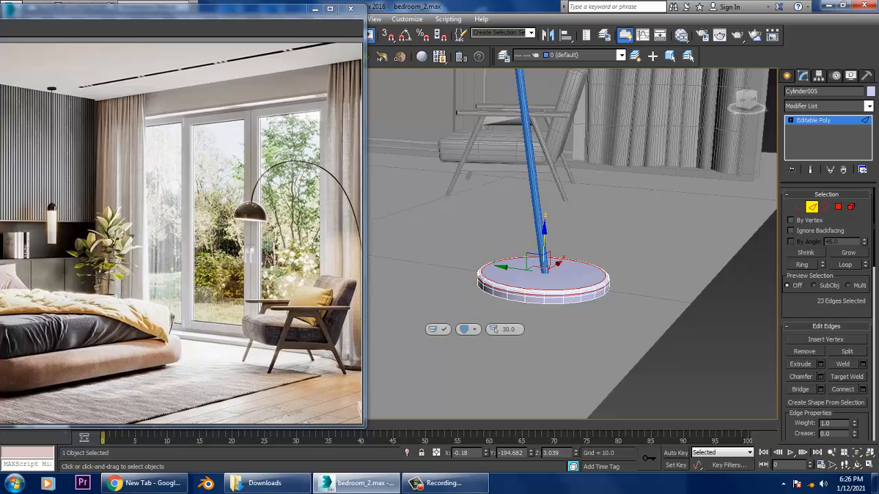
{"action": "key", "text": "2"}
Shift the lamp base along Y to about -187.67 and scale it down uniformly to about 65%.
{"action": "middle_click_drag", "start_coordinate": [570, 240], "coordinate": [569, 206], "text": "alt"}
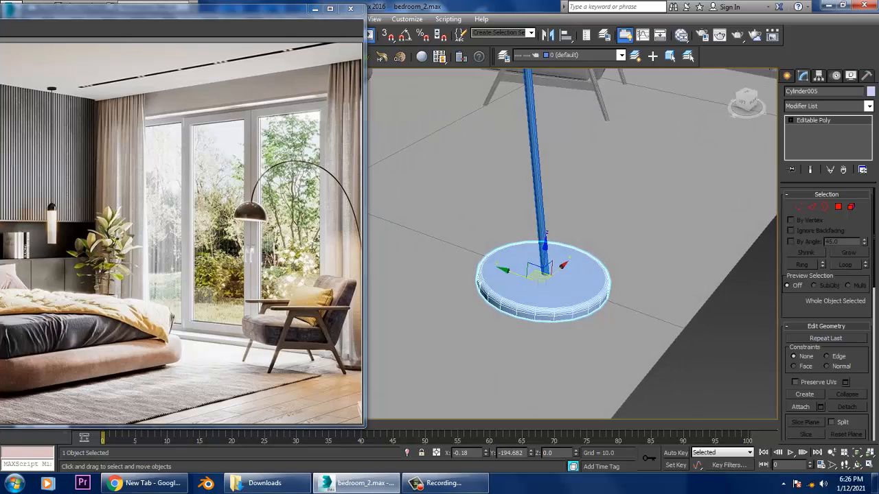
{"action": "left_click_drag", "start_coordinate": [542, 271], "coordinate": [524, 271]}
{"action": "middle_click_drag", "start_coordinate": [523, 271], "coordinate": [497, 260], "text": "alt"}
{"action": "key", "text": "r"}
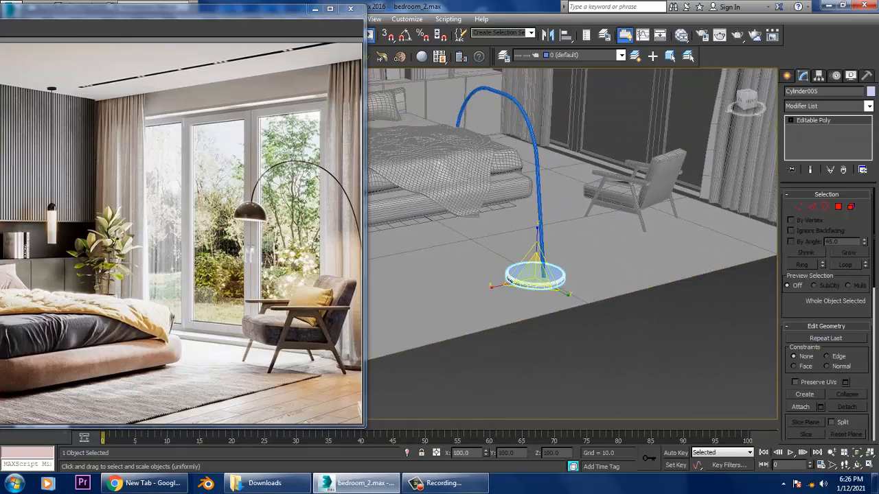
{"action": "left_click_drag", "start_coordinate": [536, 271], "coordinate": [536, 285]}
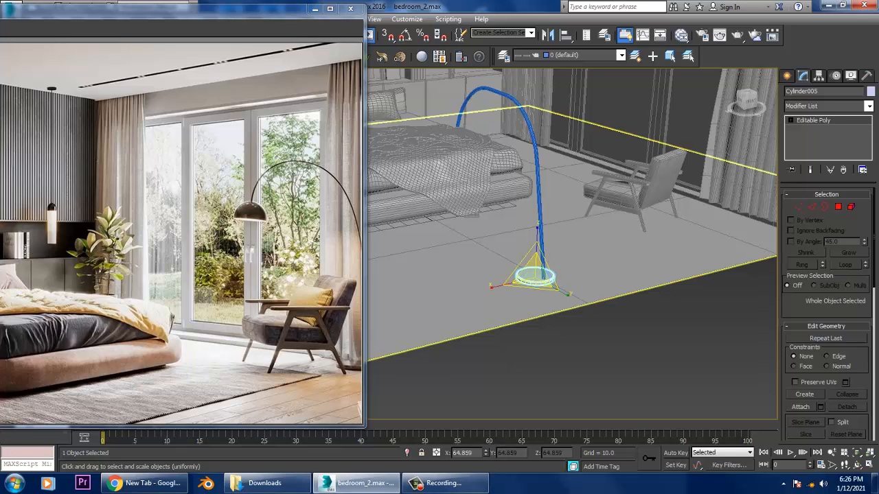
Move the arch and the base together along X by about 145.6 so the lamp stands beside the armchair.
{"action": "middle_click_drag", "start_coordinate": [535, 285], "coordinate": [508, 275], "text": "alt"}
{"action": "key", "text": "w"}
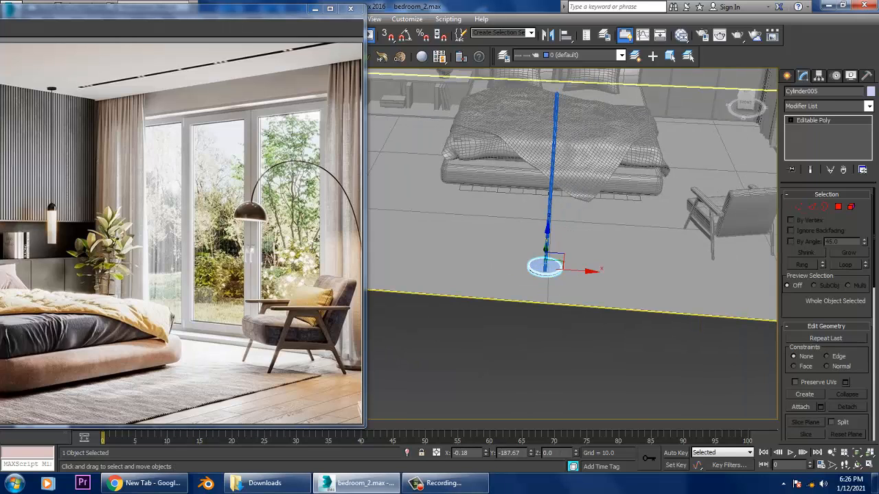
{"action": "left_click_drag", "start_coordinate": [590, 270], "coordinate": [771, 276]}
{"action": "key", "text": "ctrl+z"}
{"action": "key", "text": "ctrl+z"}
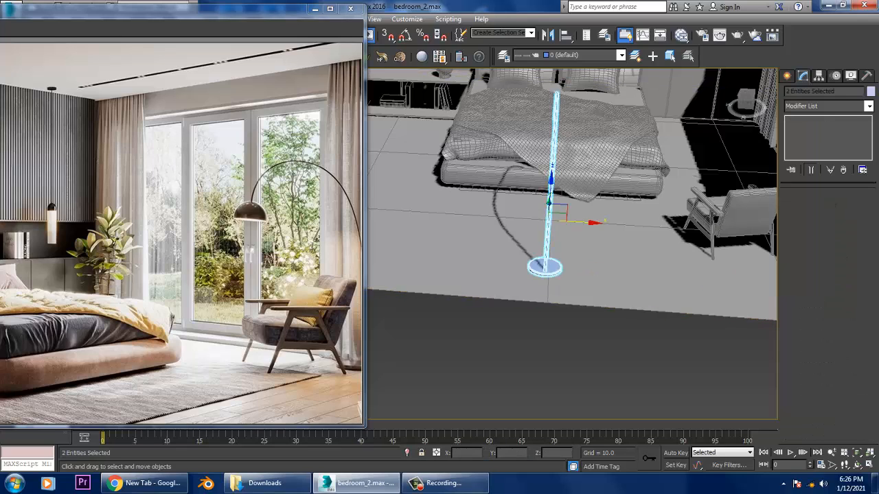
{"action": "key", "text": "ctrl+y"}
{"action": "key", "text": "ctrl+y"}
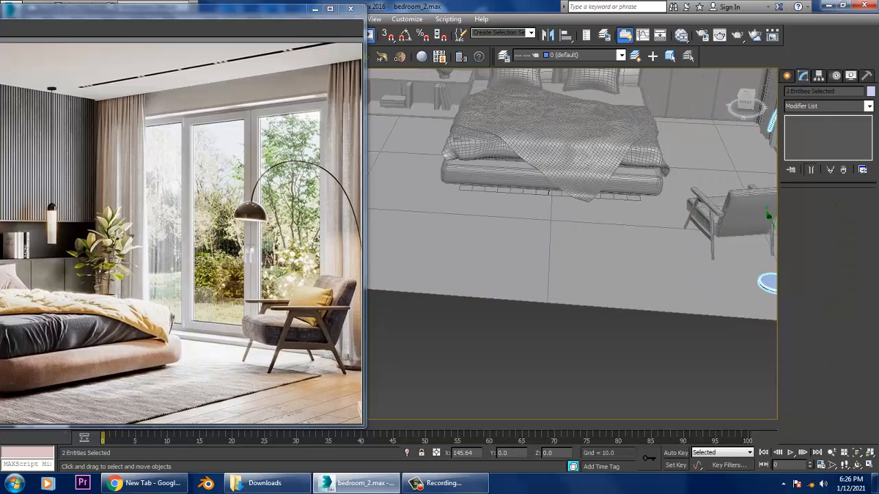
{"action": "middle_click_drag", "start_coordinate": [571, 244], "coordinate": [470, 247], "text": "alt"}
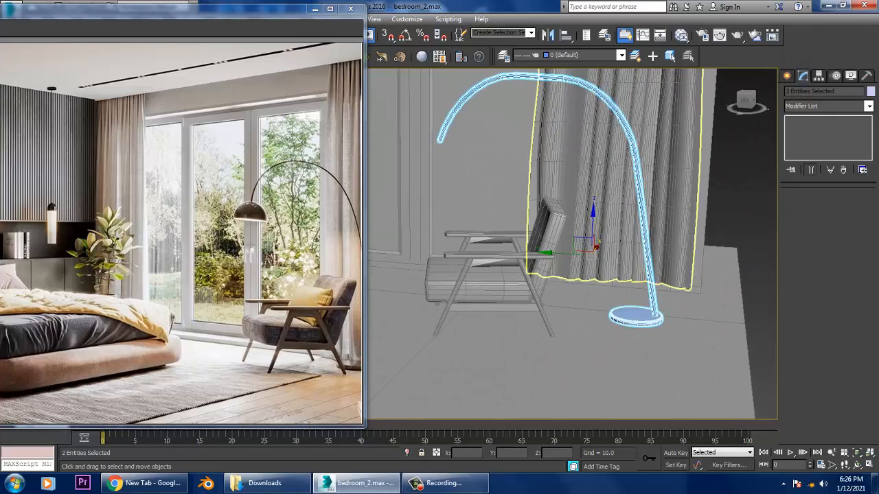
{"action": "scroll", "coordinate": [470, 246], "scroll_direction": "up", "scroll_amount": 2}
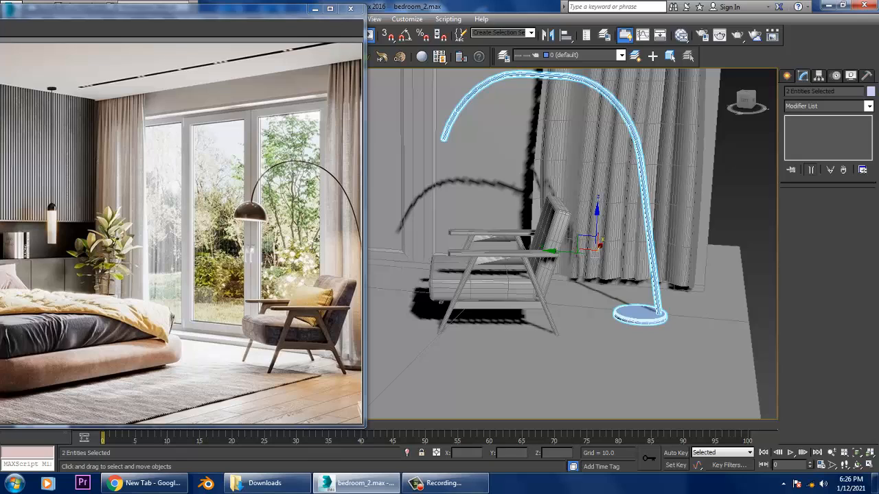
Select the arch line on its own and reduce its radial thickness to about 0.769.
{"action": "left_click", "coordinate": [676, 336]}
{"action": "left_click", "coordinate": [658, 317]}
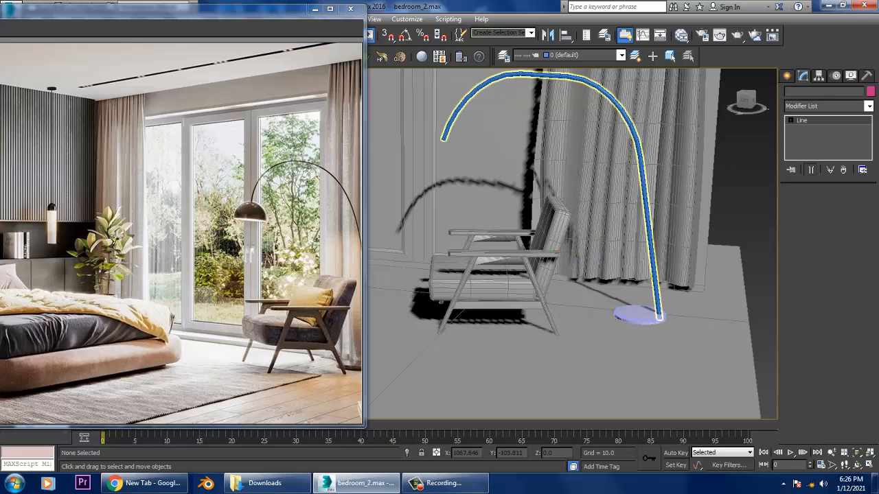
{"action": "left_click", "coordinate": [658, 316]}
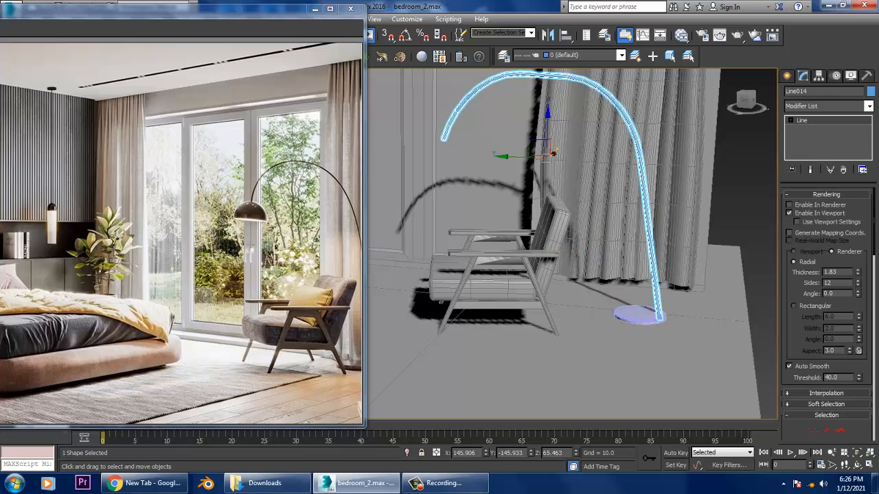
{"action": "left_click_drag", "start_coordinate": [856, 272], "coordinate": [857, 295]}
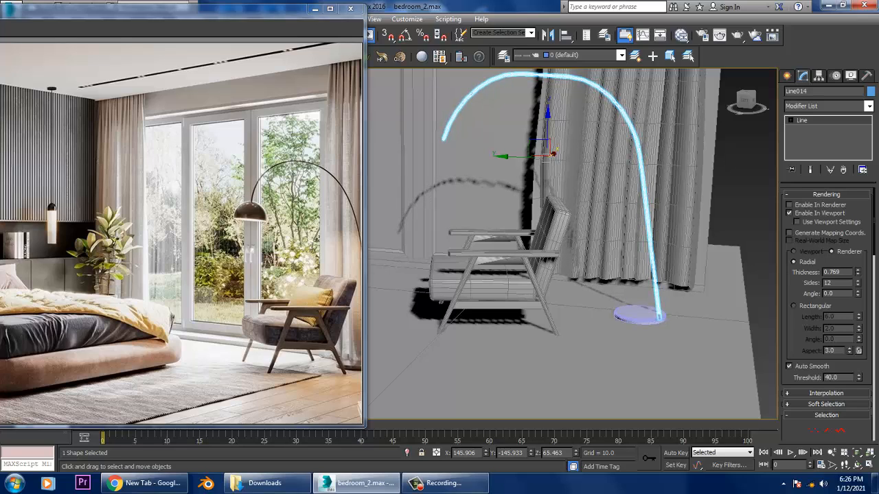
Create a sphere on the floor near the lamp base for the shade and raise it to a Z height of about 54.88.
{"action": "left_click", "coordinate": [786, 76]}
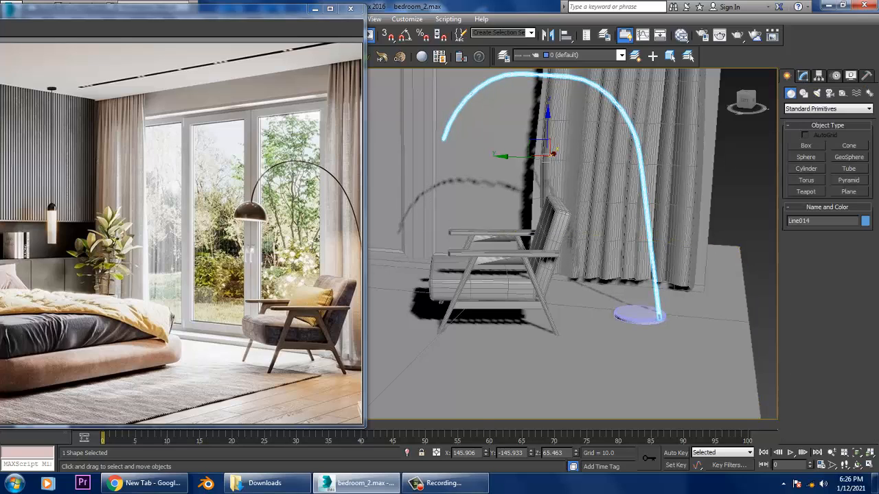
{"action": "key", "text": "alt+w"}
{"action": "key", "text": "alt+w"}
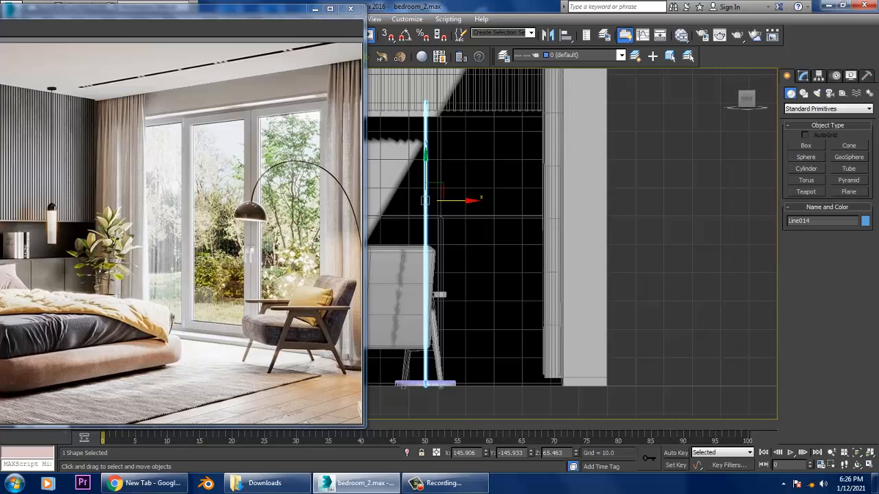
{"action": "key", "text": "alt+w"}
{"action": "key", "text": "alt+w"}
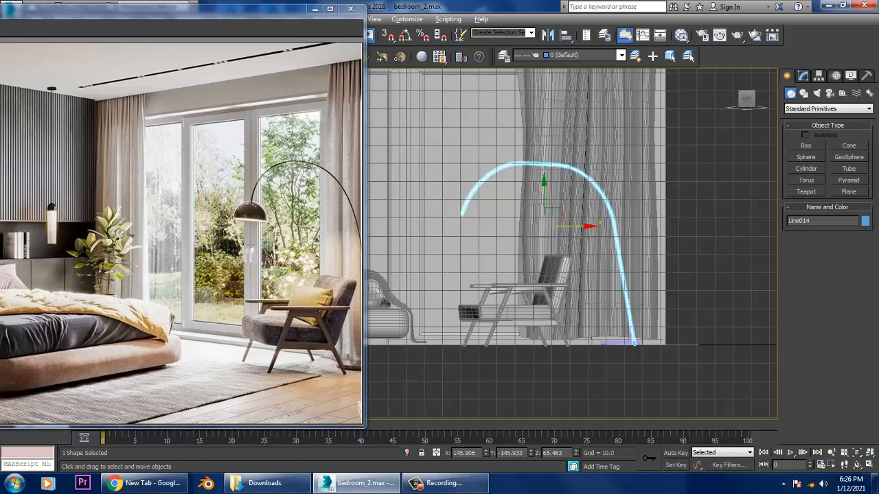
{"action": "scroll", "coordinate": [403, 286], "scroll_direction": "up", "scroll_amount": 6}
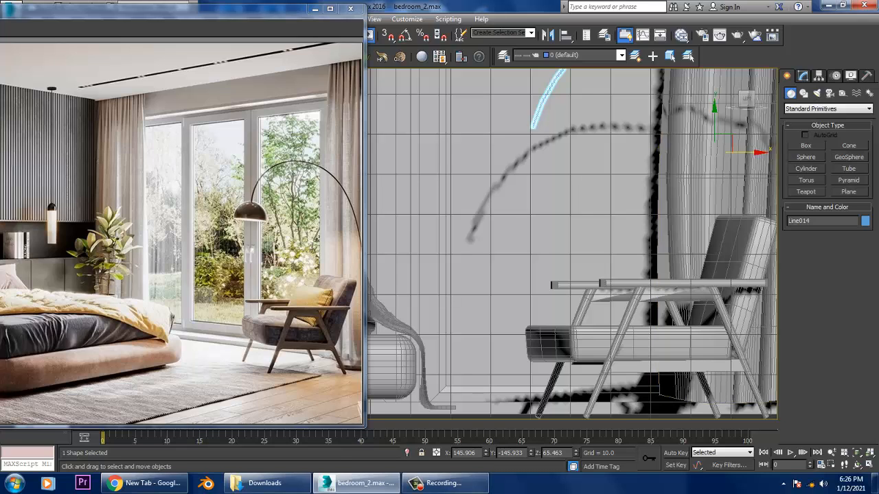
{"action": "left_click", "coordinate": [806, 157]}
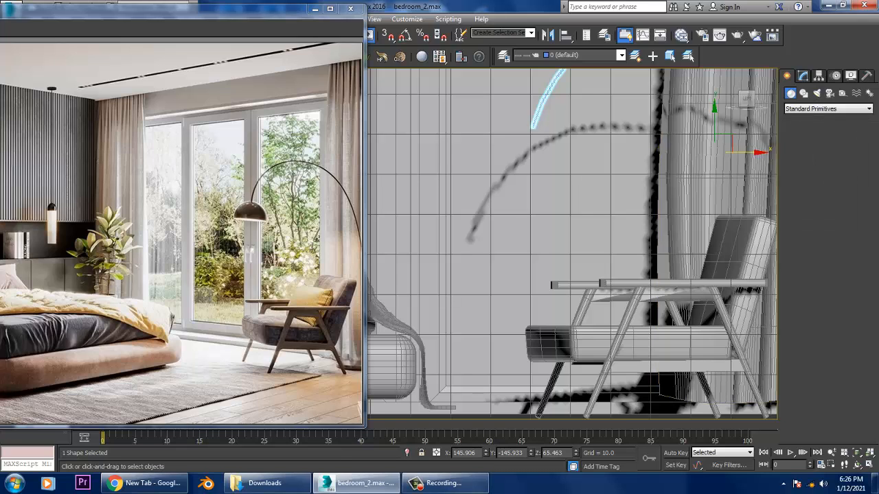
{"action": "key", "text": "alt+w"}
{"action": "key", "text": "alt+w"}
{"action": "left_click_drag", "start_coordinate": [537, 352], "coordinate": [575, 355]}
{"action": "key", "text": "w"}
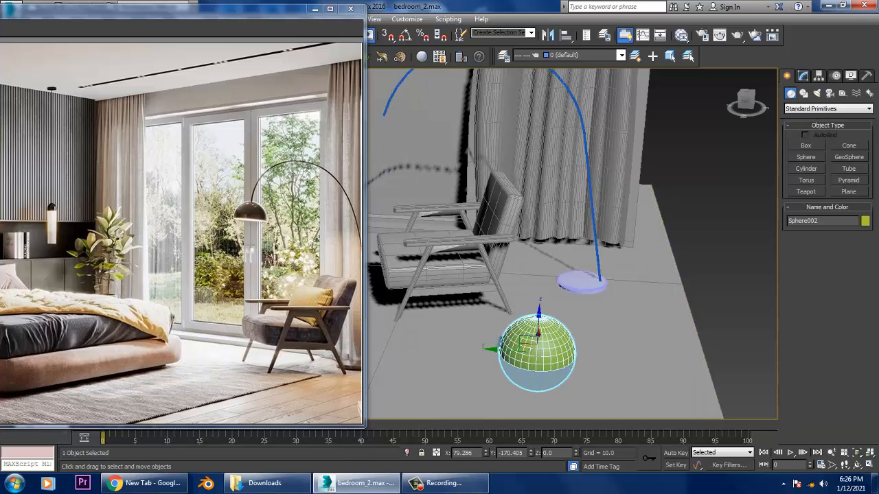
{"action": "middle_click_drag", "start_coordinate": [570, 240], "coordinate": [522, 233], "text": "alt"}
Convert the lampshade sphere to an Editable Poly.
{"action": "key", "text": "alt+w"}
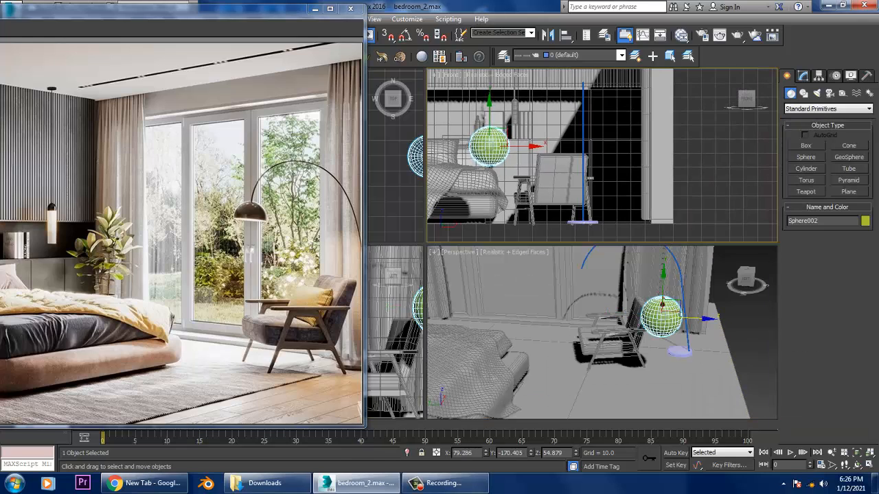
{"action": "key", "text": "alt+w"}
{"action": "key", "text": "z"}
{"action": "right_click", "coordinate": [630, 202]}
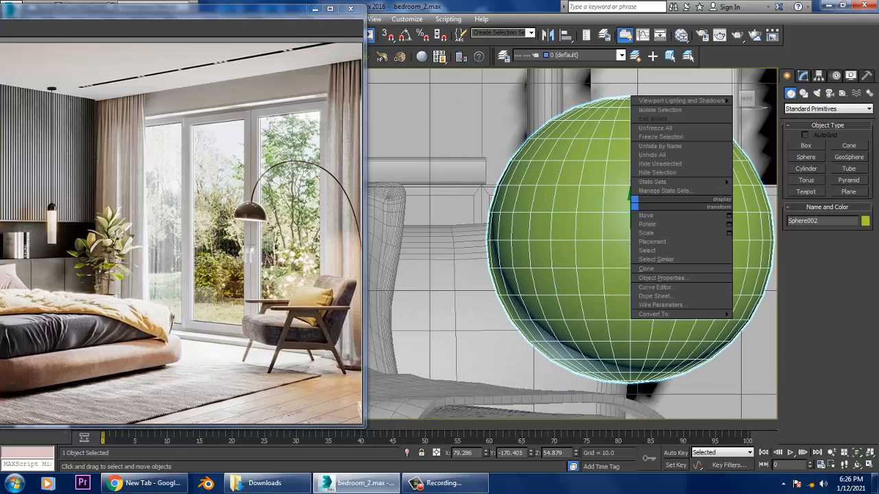
{"action": "mouse_move", "coordinate": [659, 313]}
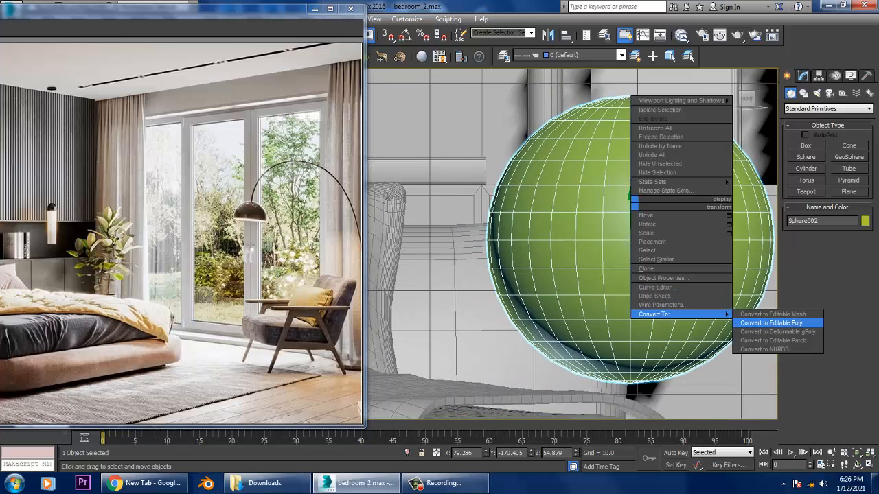
{"action": "left_click", "coordinate": [762, 323]}
Select the polygons of the sphere's lower half in the Front view and delete them to leave a dome.
{"action": "middle_click_drag", "start_coordinate": [631, 239], "coordinate": [563, 213]}
{"action": "key", "text": "4"}
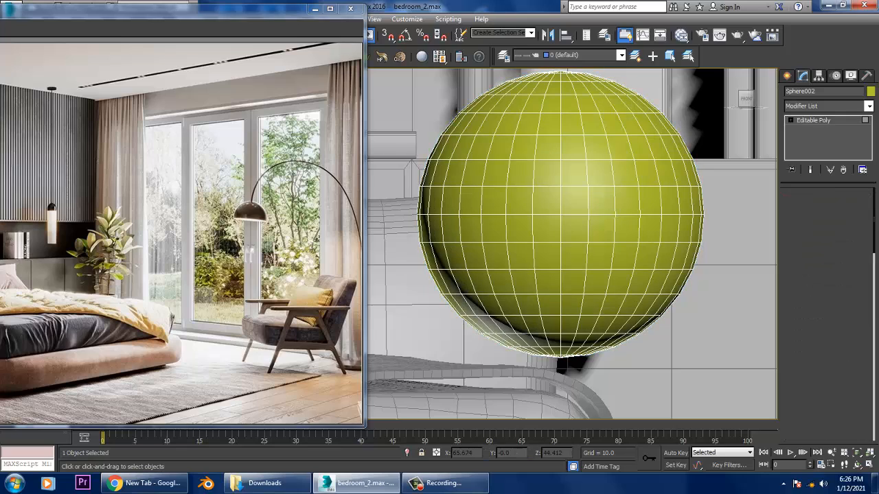
{"action": "left_click_drag", "start_coordinate": [376, 374], "coordinate": [374, 374]}
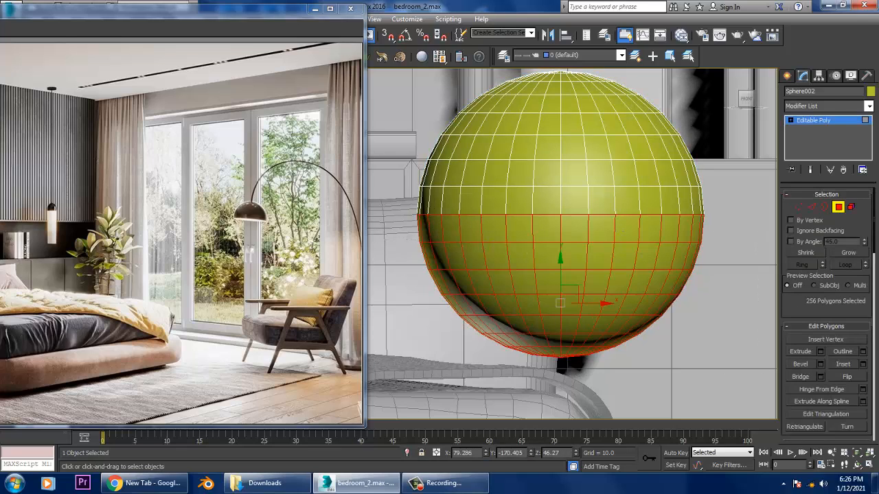
{"action": "key", "text": "Delete"}
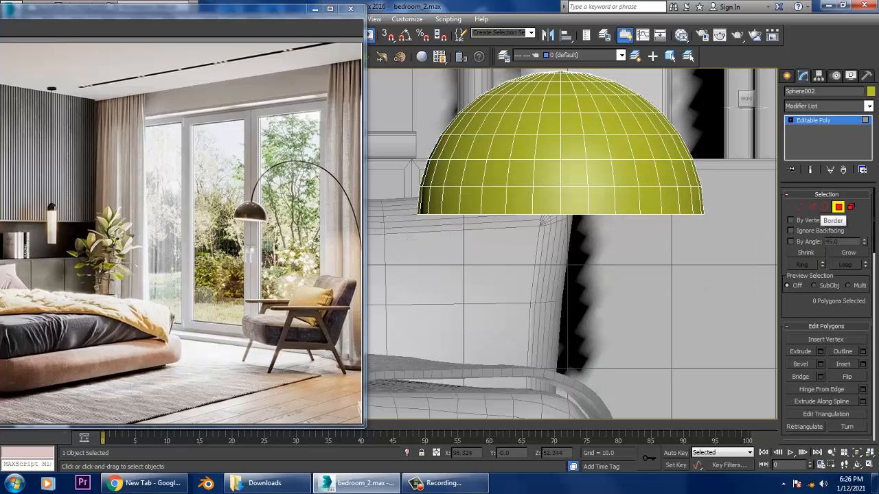
Select the open bottom border of the lampshade dome and cap it.
{"action": "key", "text": "alt+w"}
{"action": "key", "text": "alt+w"}
{"action": "key", "text": "z"}
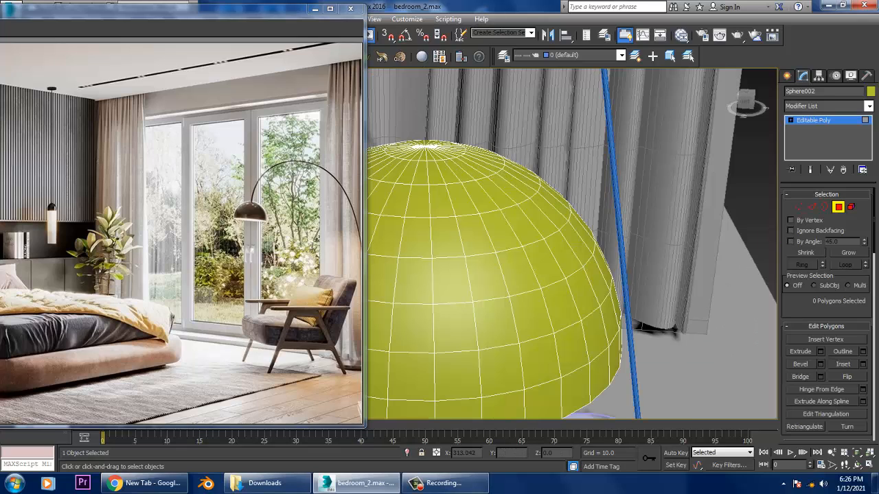
{"action": "key", "text": "2"}
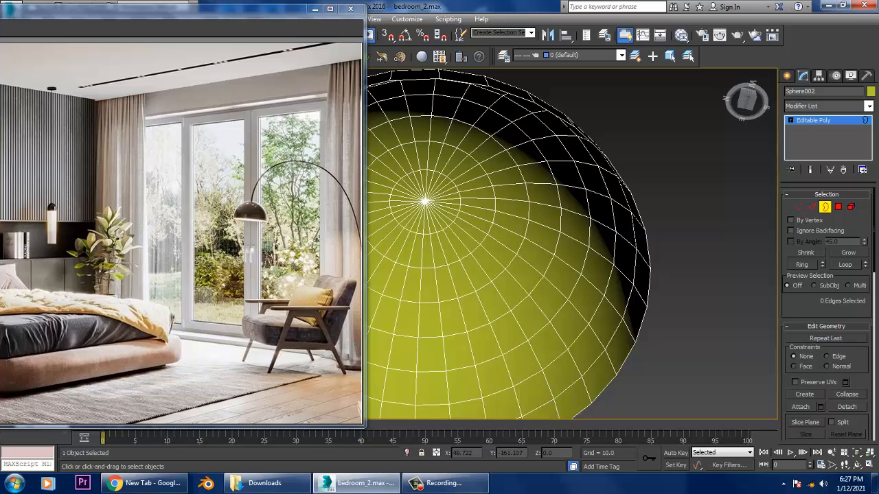
{"action": "middle_click_drag", "start_coordinate": [504, 241], "coordinate": [473, 219], "text": "alt"}
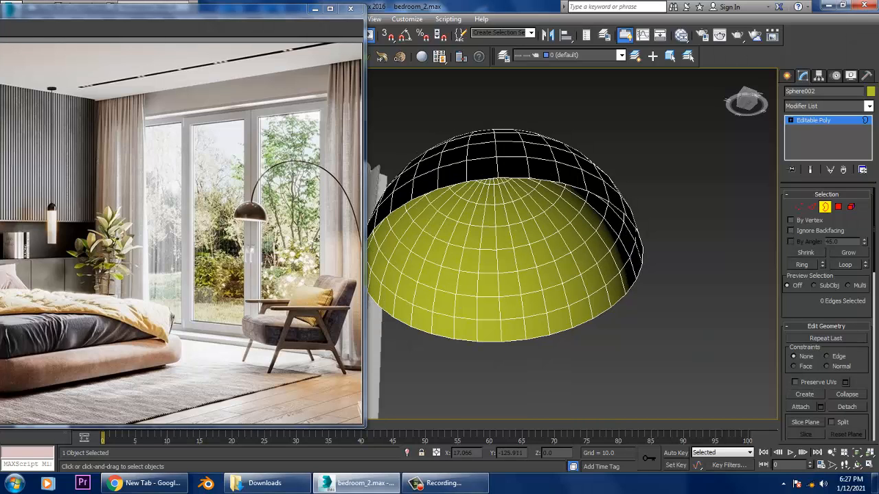
{"action": "key", "text": "ctrl+a"}
{"action": "right_click", "coordinate": [534, 175]}
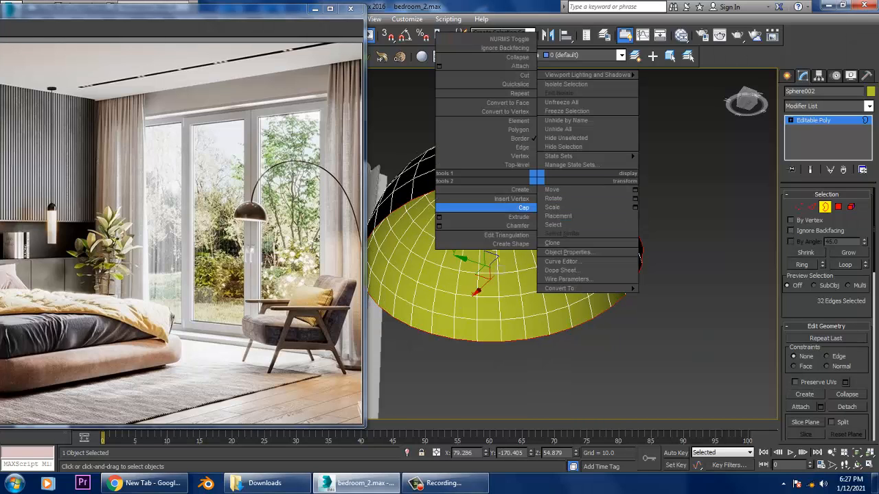
{"action": "left_click", "coordinate": [481, 204]}
Bevel the dome's bottom cap polygon inward with a height of -0.614 and an outline of -1.518.
{"action": "key", "text": "4"}
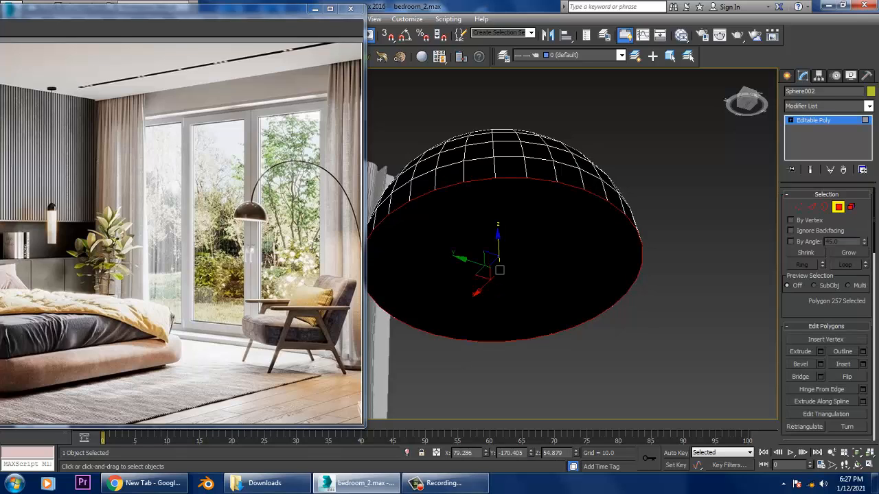
{"action": "left_click", "coordinate": [819, 364]}
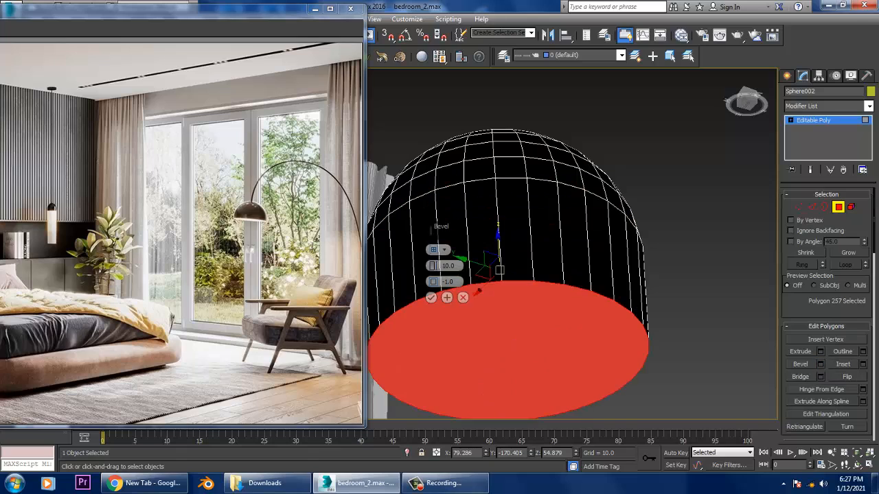
{"action": "mouse_move", "coordinate": [433, 265]}
{"action": "left_mouse_down"}
{"action": "mouse_move", "coordinate": [432, 295]}
{"action": "mouse_move", "coordinate": [433, 280]}
{"action": "left_mouse_up"}
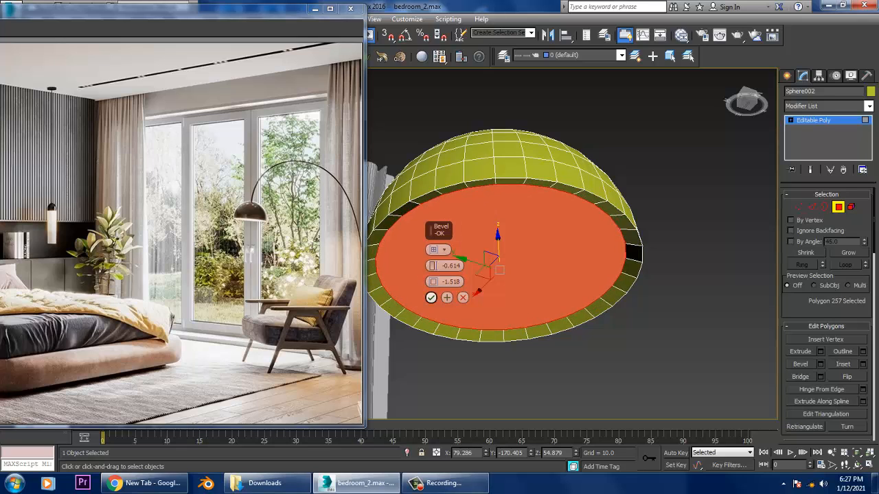
{"action": "left_click", "coordinate": [430, 297]}
{"action": "middle_click_drag", "start_coordinate": [570, 247], "coordinate": [598, 247], "text": "alt"}
{"action": "scroll", "coordinate": [569, 247], "scroll_direction": "down", "scroll_amount": 5}
{"action": "scroll", "coordinate": [570, 247], "scroll_direction": "up", "scroll_amount": 8}
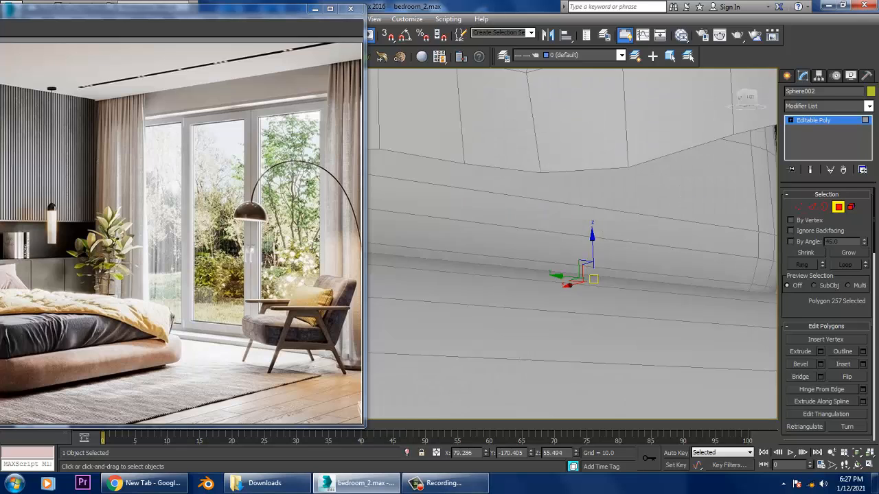
Chamfer the edges around the dome's bottom rim by 1.777 with 5 segments.
{"action": "key", "text": "z"}
{"action": "key", "text": "Delete"}
{"action": "key", "text": "2"}
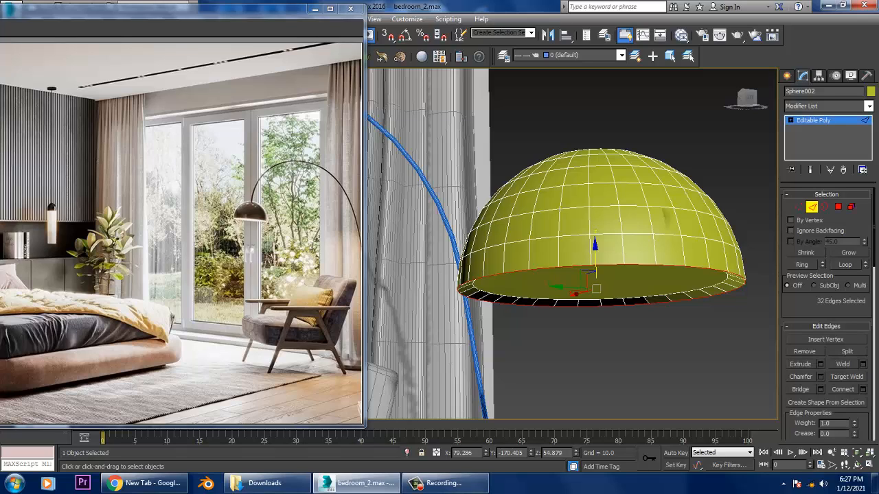
{"action": "left_click", "coordinate": [820, 376]}
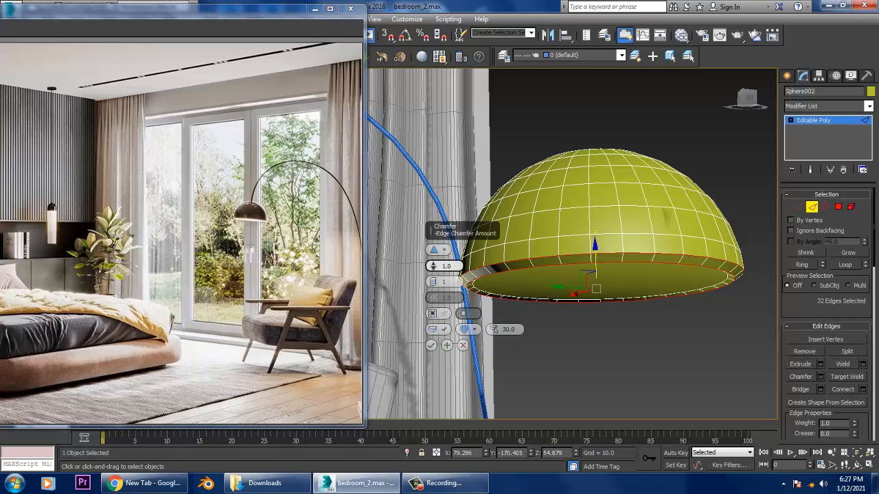
{"action": "left_click_drag", "start_coordinate": [434, 282], "coordinate": [433, 262]}
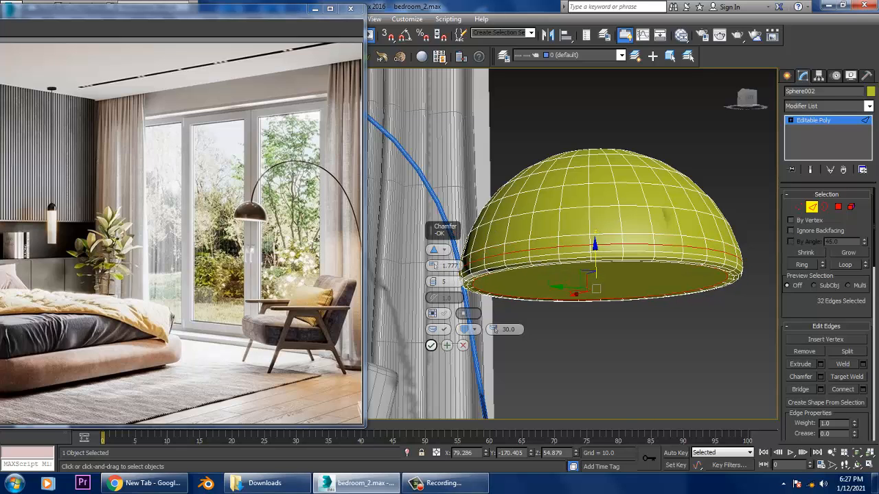
{"action": "left_click", "coordinate": [431, 345]}
{"action": "middle_click_drag", "start_coordinate": [590, 329], "coordinate": [590, 308], "text": "alt"}
{"action": "middle_click_drag", "start_coordinate": [570, 244], "coordinate": [618, 244], "text": "alt"}
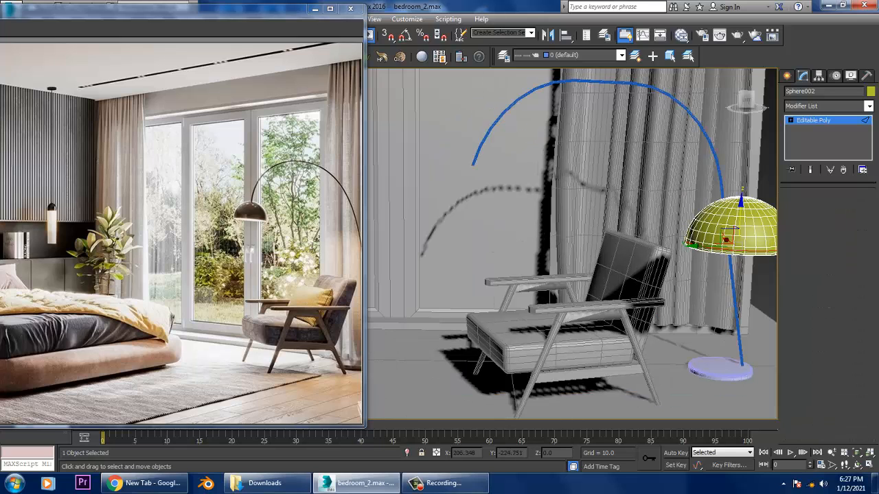
Leave edge editing on the dome, select the existing lamp arch line and delete it.
{"action": "key", "text": "2"}
{"action": "key", "text": "z"}
{"action": "scroll", "coordinate": [570, 244], "scroll_direction": "down", "scroll_amount": 5}
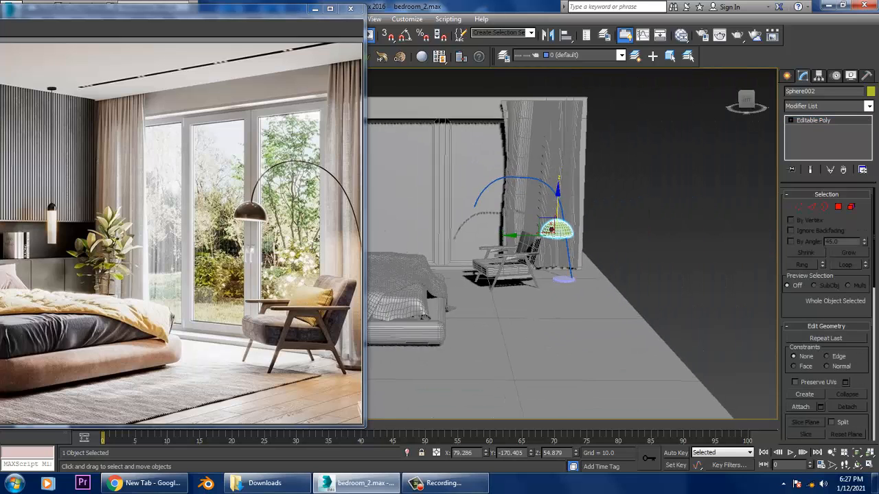
{"action": "left_click", "coordinate": [563, 198]}
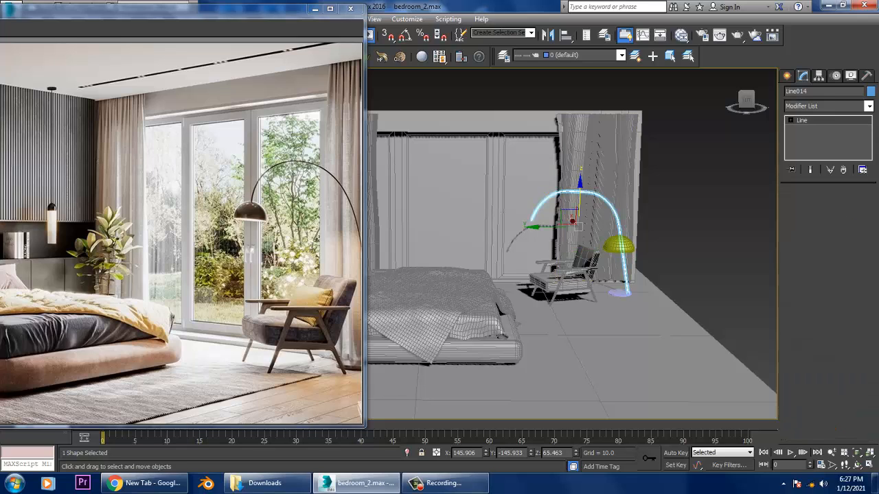
{"action": "key", "text": "ctrl+d"}
{"action": "key", "text": "alt+w"}
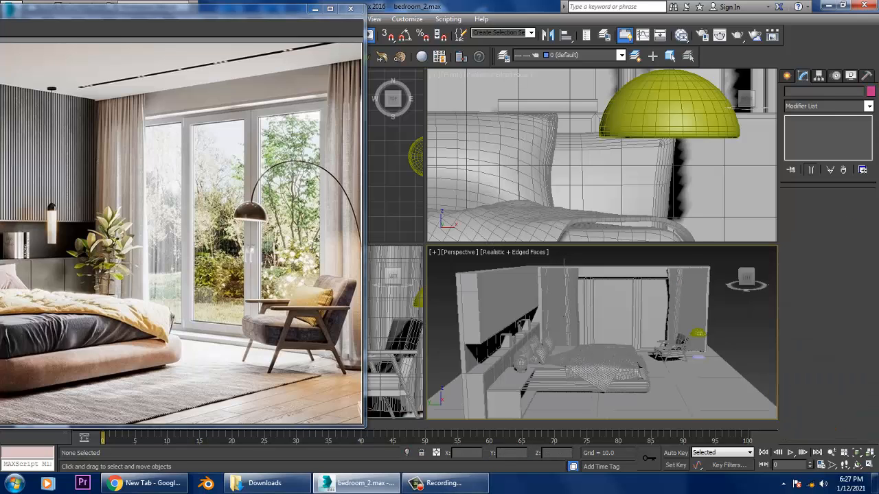
{"action": "key", "text": "f"}
{"action": "key", "text": "alt+w"}
{"action": "scroll", "coordinate": [570, 244], "scroll_direction": "up", "scroll_amount": 3}
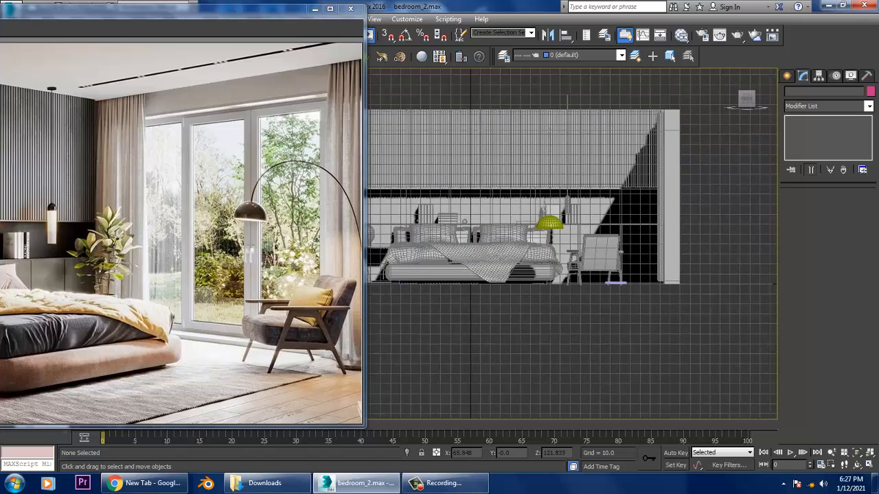
{"action": "left_click", "coordinate": [787, 75]}
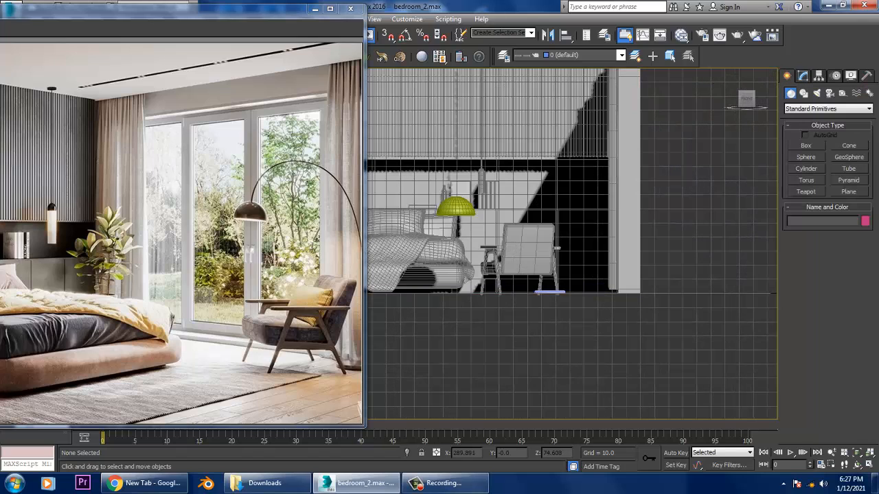
{"action": "left_click", "coordinate": [803, 93]}
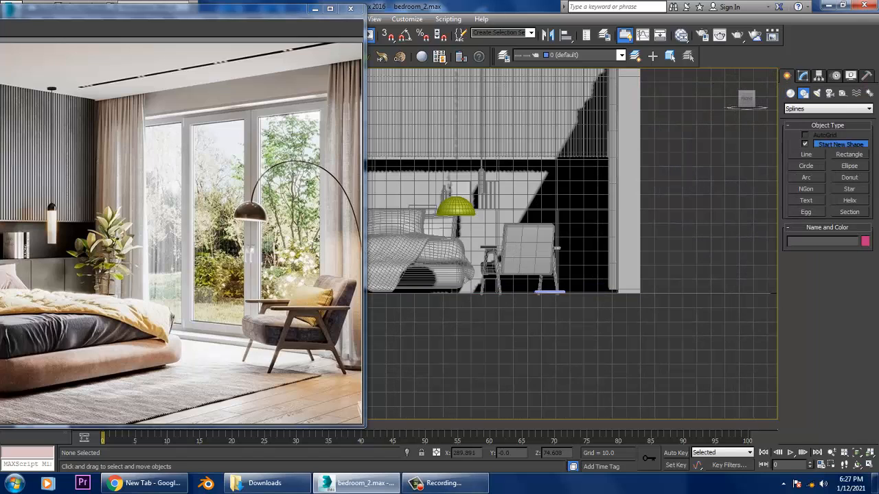
{"action": "left_click", "coordinate": [806, 155]}
{"action": "scroll", "coordinate": [549, 240], "scroll_direction": "up", "scroll_amount": 3}
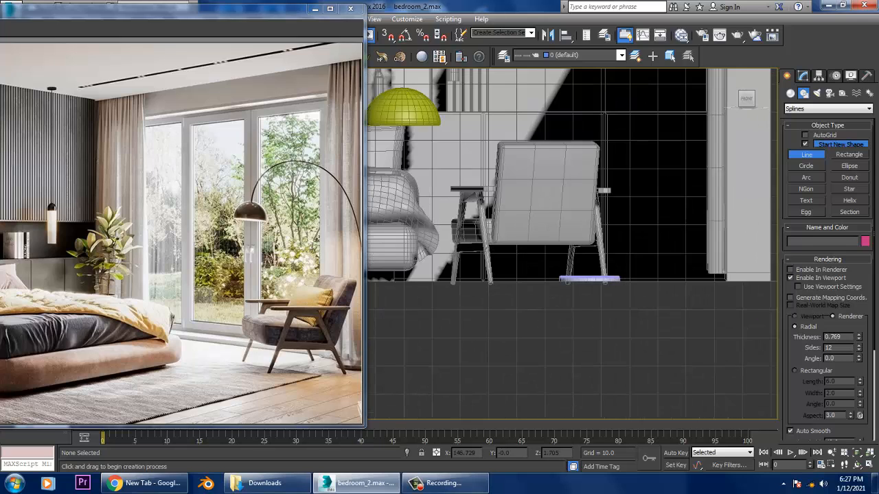
{"action": "left_click", "coordinate": [588, 277]}
{"action": "middle_click_drag", "start_coordinate": [520, 108], "coordinate": [602, 259]}
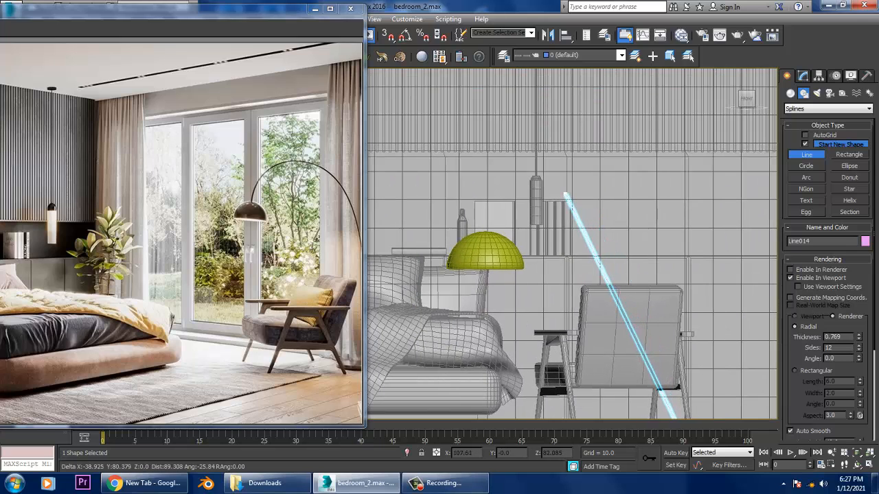
{"action": "scroll", "coordinate": [577, 188], "scroll_direction": "down", "scroll_amount": 3}
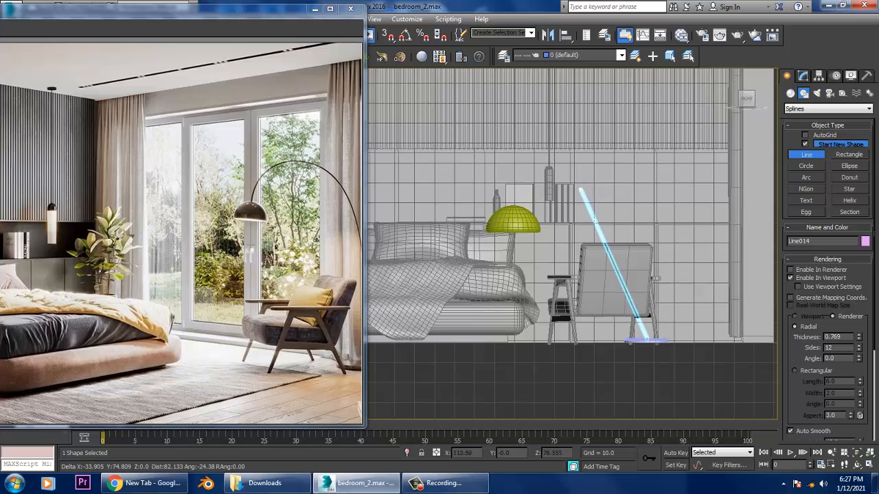
{"action": "right_click", "coordinate": [587, 173]}
Try drawing a three-point line in the Left view from the lamp base up to a peak and down toward the armchair.
{"action": "key", "text": "alt+w"}
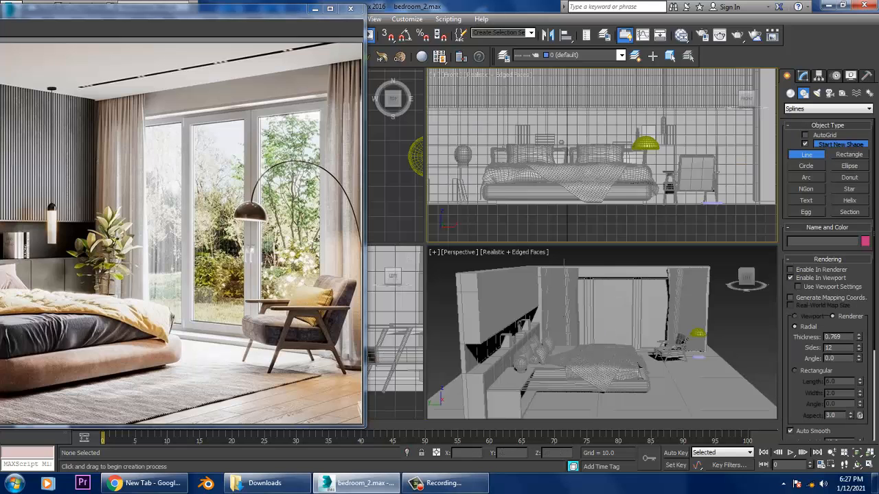
{"action": "key", "text": "alt+w"}
{"action": "scroll", "coordinate": [570, 240], "scroll_direction": "down", "scroll_amount": 3}
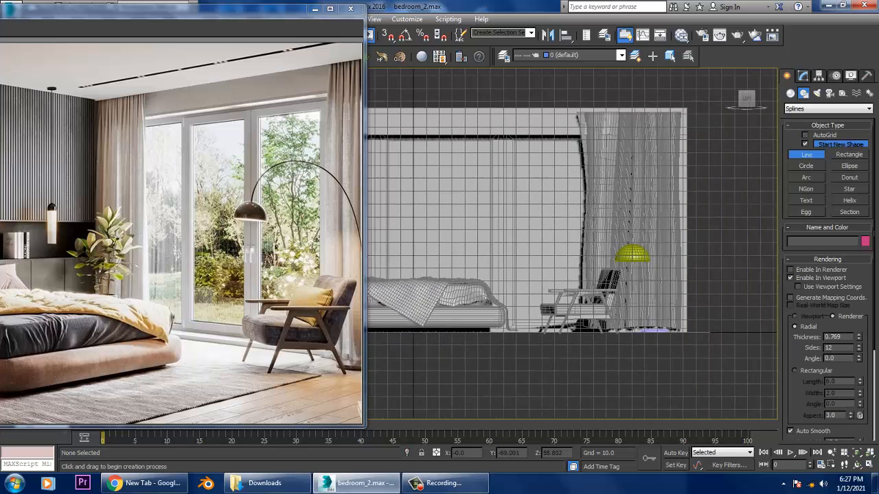
{"action": "middle_click_drag", "start_coordinate": [570, 240], "coordinate": [567, 240]}
{"action": "left_click", "coordinate": [649, 330]}
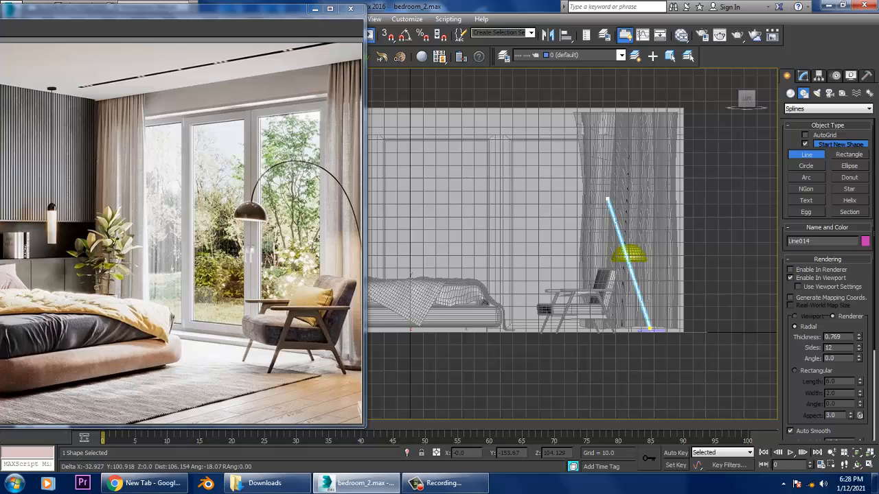
{"action": "left_click", "coordinate": [608, 203]}
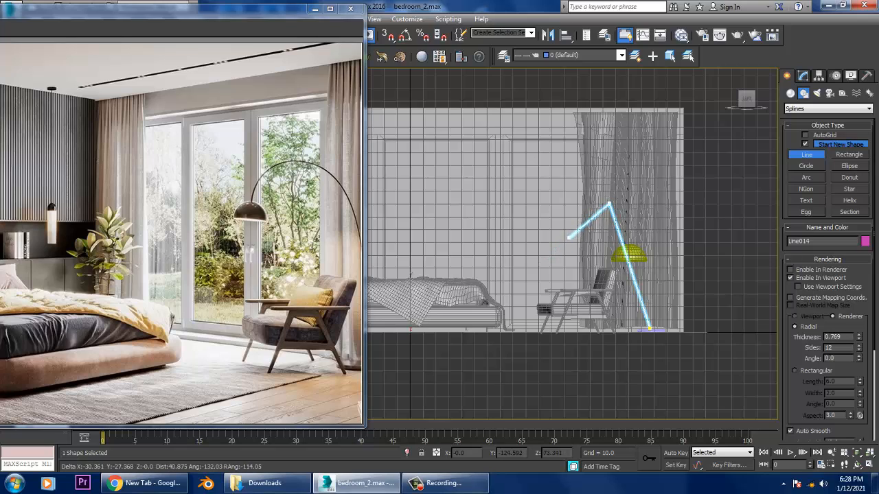
{"action": "left_click", "coordinate": [564, 250]}
{"action": "right_click", "coordinate": [564, 250]}
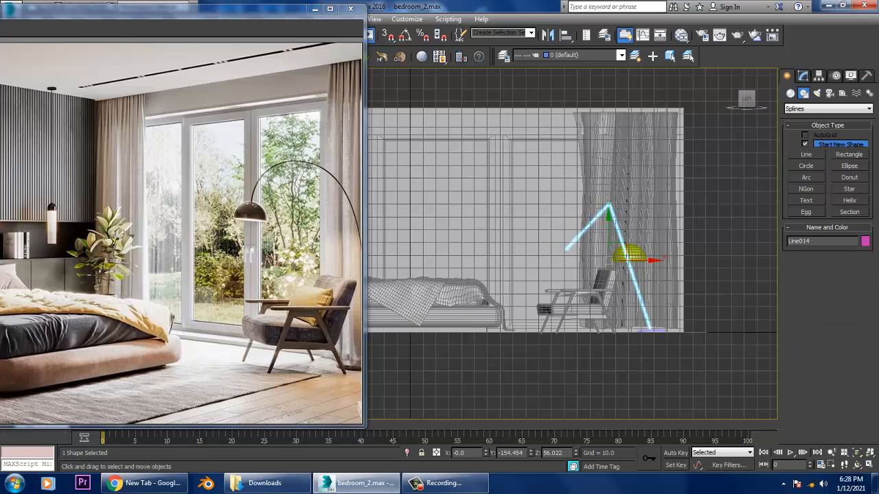
Try rounding the three-point line's peak vertex with a fillet of about 20.259, and delete the line.
{"action": "scroll", "coordinate": [594, 164], "scroll_direction": "up", "scroll_amount": 2}
{"action": "left_click", "coordinate": [803, 76]}
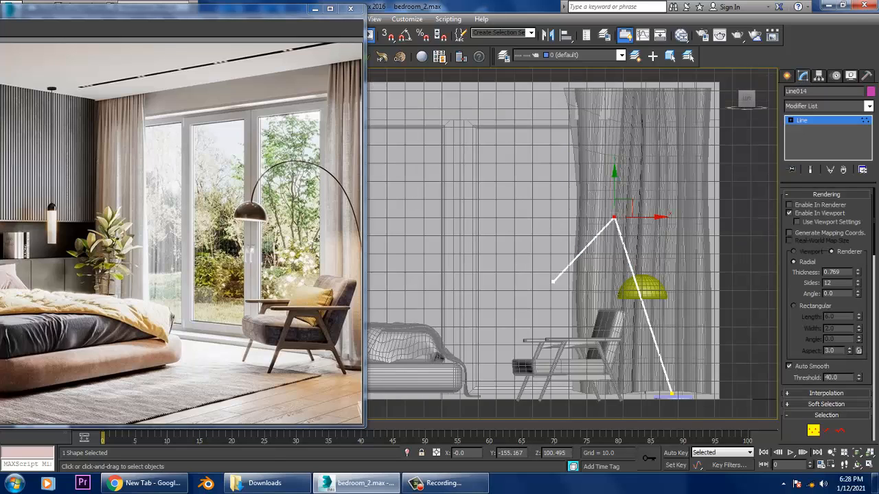
{"action": "scroll", "coordinate": [827, 309], "scroll_direction": "down", "scroll_amount": 5}
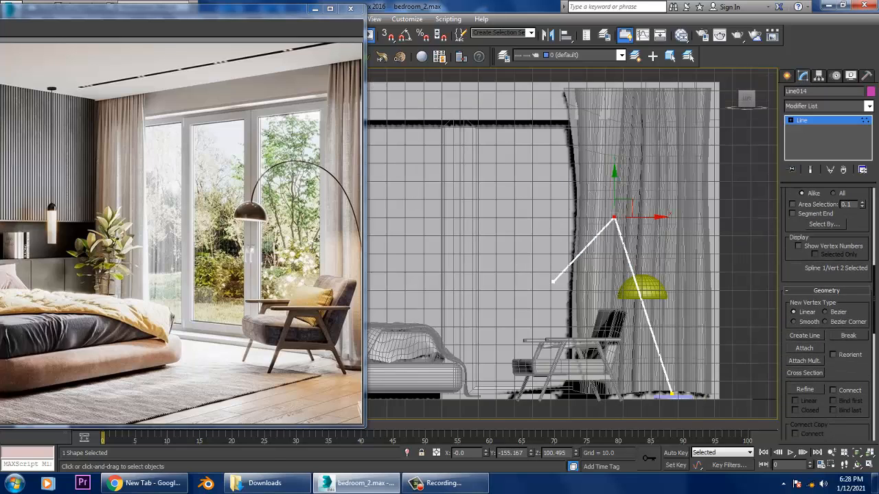
{"action": "scroll", "coordinate": [827, 309], "scroll_direction": "down", "scroll_amount": 5}
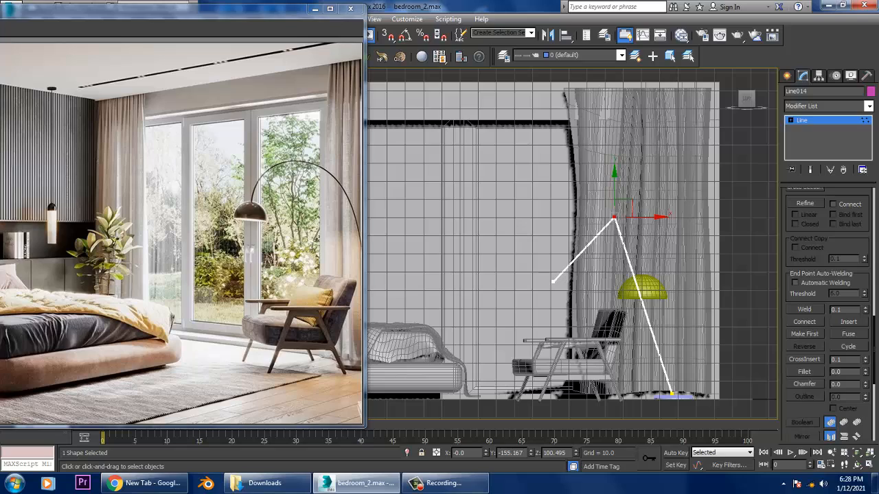
{"action": "mouse_move", "coordinate": [613, 217]}
{"action": "left_mouse_down"}
{"action": "mouse_move", "coordinate": [613, 165]}
{"action": "mouse_move", "coordinate": [613, 213]}
{"action": "left_mouse_up"}
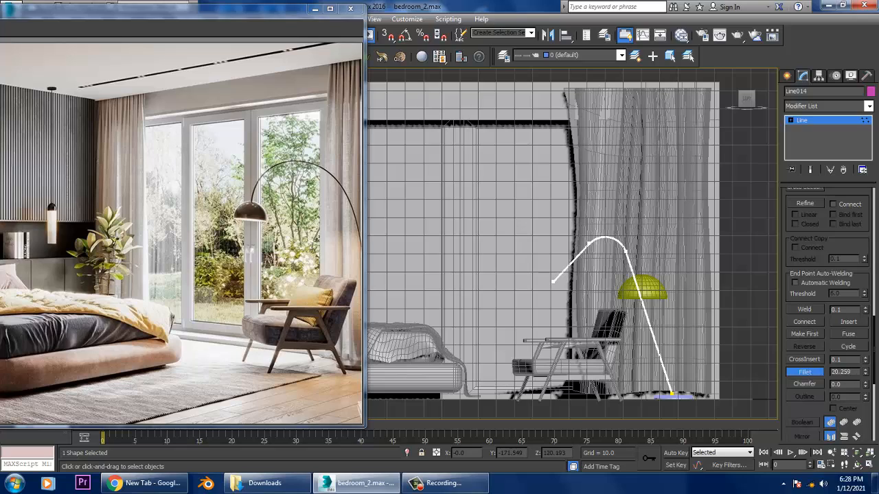
{"action": "key", "text": "q"}
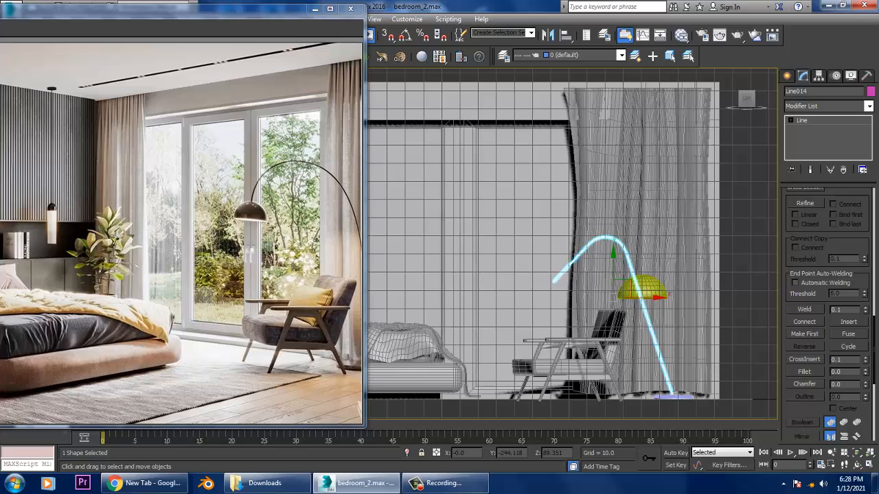
{"action": "key", "text": "Delete"}
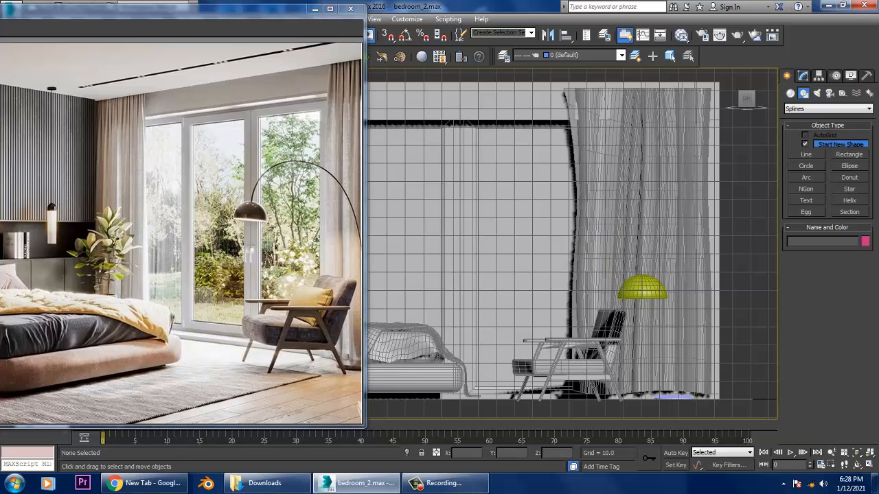
Draw a four-point line in the Left view from the lamp base, up and over the armchair, ending in a short downward segment.
{"action": "left_click", "coordinate": [806, 154]}
{"action": "left_click", "coordinate": [669, 393]}
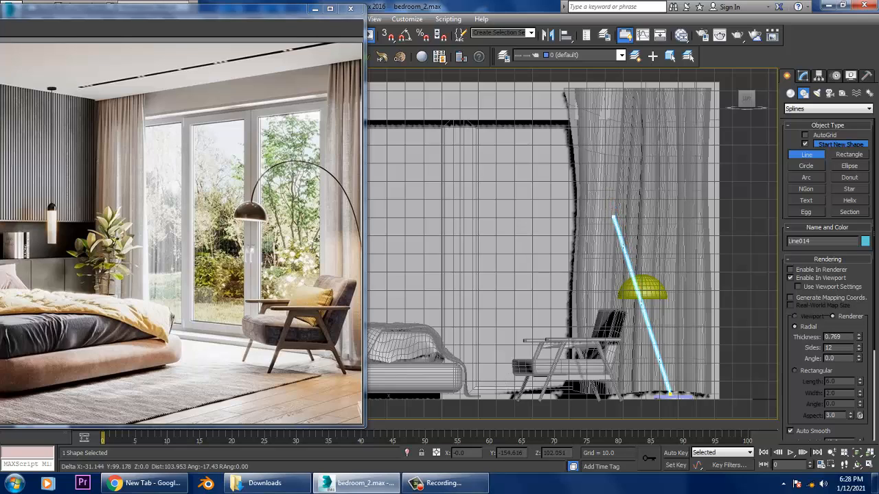
{"action": "left_click", "coordinate": [613, 215]}
{"action": "left_click", "coordinate": [525, 198]}
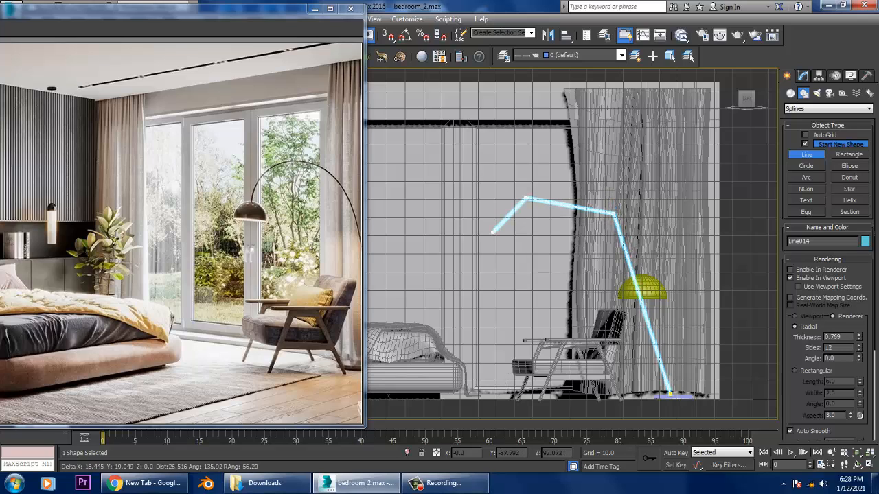
{"action": "right_click", "coordinate": [496, 251]}
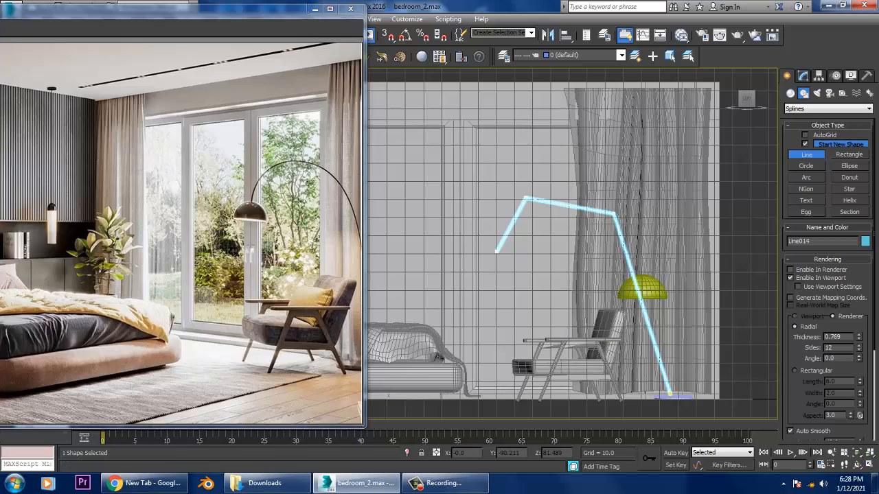
Fillet the two upper corner vertices of the four-point lamp line to form a smooth arch, and leave vertex editing.
{"action": "left_click", "coordinate": [801, 76]}
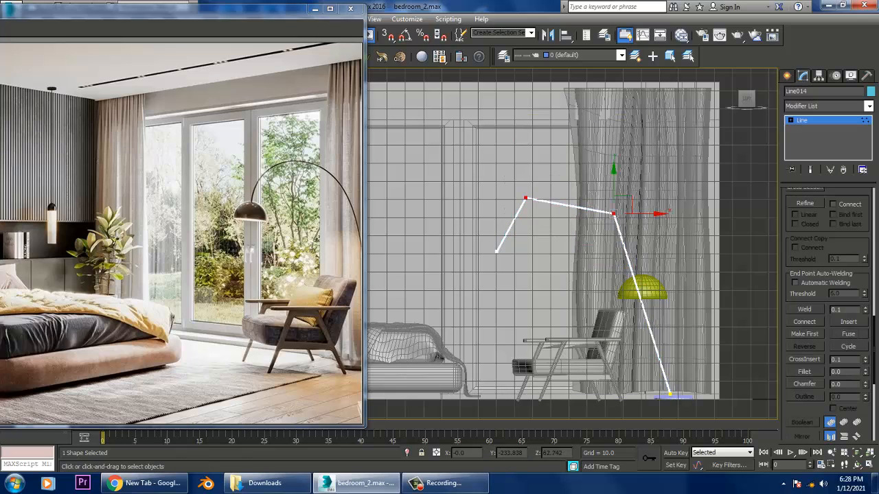
{"action": "left_click", "coordinate": [804, 371]}
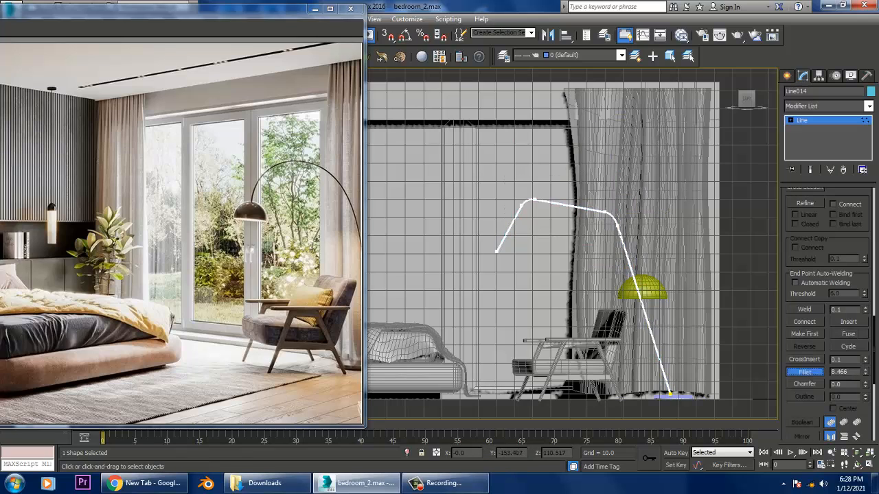
{"action": "left_click_drag", "start_coordinate": [612, 198], "coordinate": [594, 125]}
{"action": "middle_click_drag", "start_coordinate": [627, 238], "coordinate": [609, 194]}
{"action": "right_click", "coordinate": [609, 195]}
{"action": "key", "text": "1"}
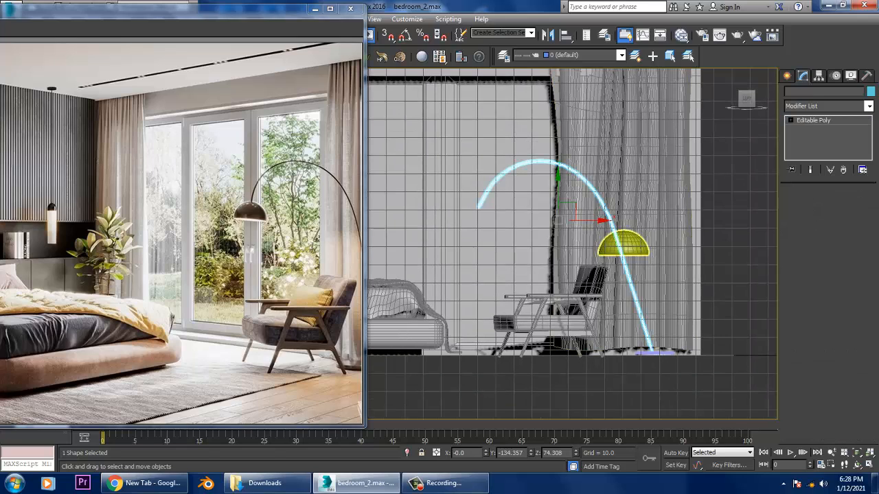
Move the dome shade to the arch's free end in the Left view, and shift it along X onto the line in Perspective.
{"action": "left_click", "coordinate": [622, 244]}
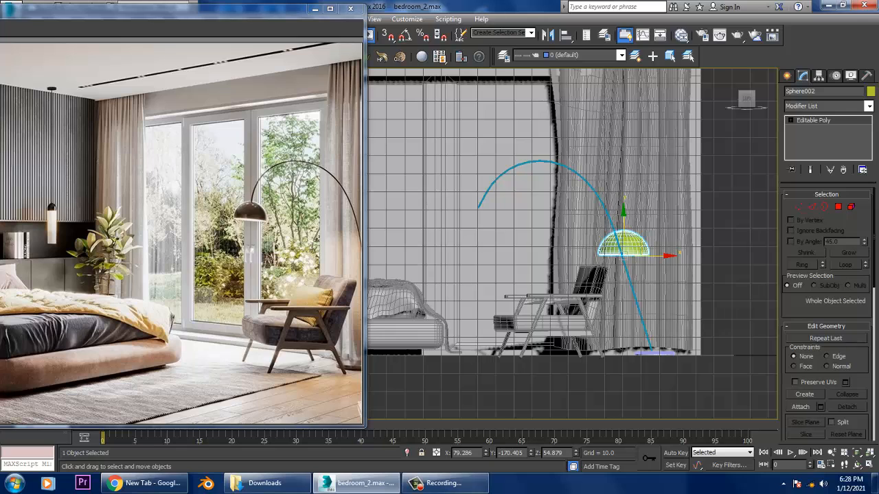
{"action": "left_click_drag", "start_coordinate": [622, 244], "coordinate": [478, 219]}
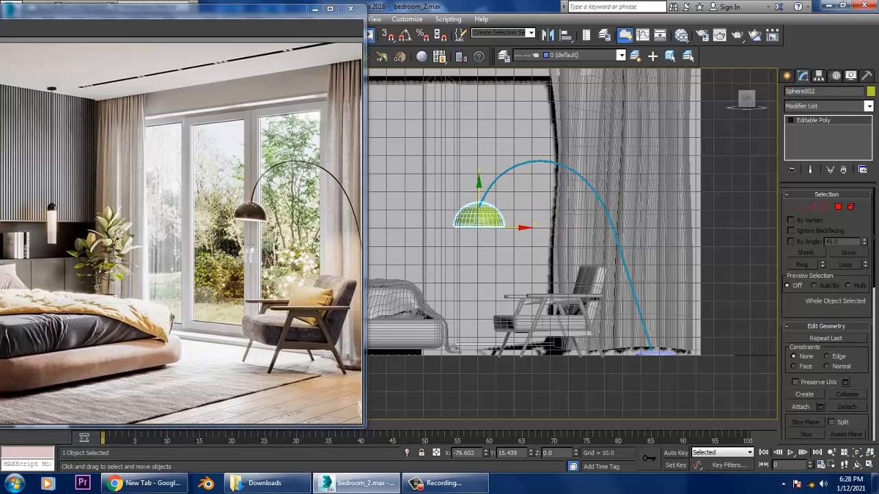
{"action": "key", "text": "alt+w"}
{"action": "middle_click", "coordinate": [616, 328]}
{"action": "key", "text": "z"}
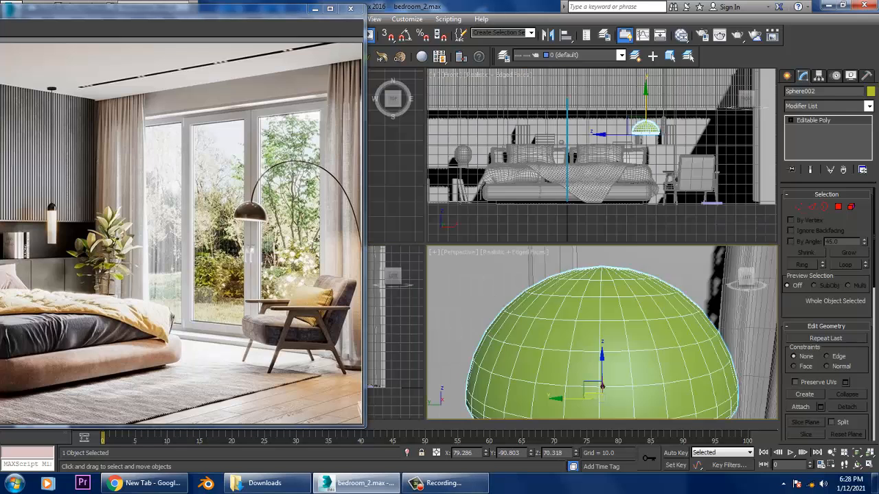
{"action": "scroll", "coordinate": [615, 328], "scroll_direction": "down", "scroll_amount": 3}
{"action": "middle_click_drag", "start_coordinate": [611, 368], "coordinate": [601, 384], "text": "alt"}
{"action": "scroll", "coordinate": [602, 343], "scroll_direction": "down", "scroll_amount": 2}
{"action": "key", "text": "alt+w"}
{"action": "scroll", "coordinate": [584, 323], "scroll_direction": "down", "scroll_amount": 3}
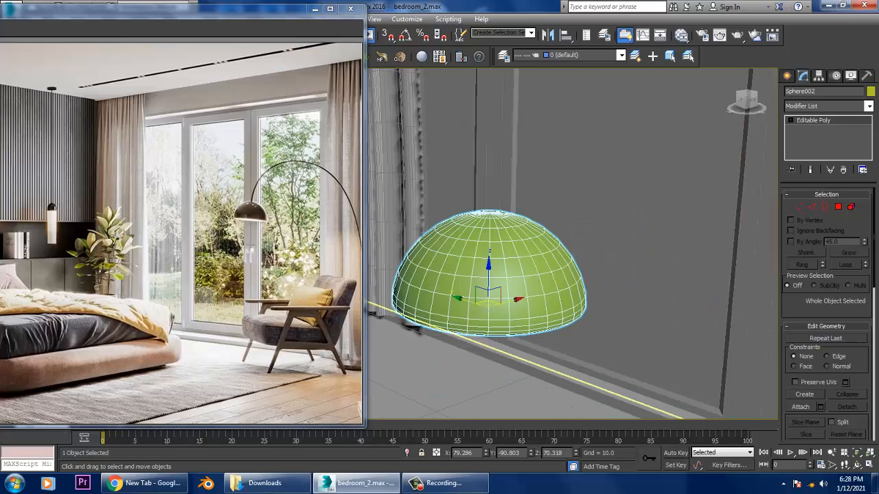
{"action": "middle_click_drag", "start_coordinate": [583, 323], "coordinate": [657, 398], "text": "alt"}
{"action": "scroll", "coordinate": [630, 305], "scroll_direction": "down", "scroll_amount": 4}
{"action": "middle_click_drag", "start_coordinate": [630, 305], "coordinate": [581, 234]}
{"action": "middle_click_drag", "start_coordinate": [582, 234], "coordinate": [594, 269], "text": "alt"}
{"action": "scroll", "coordinate": [545, 259], "scroll_direction": "down", "scroll_amount": 3}
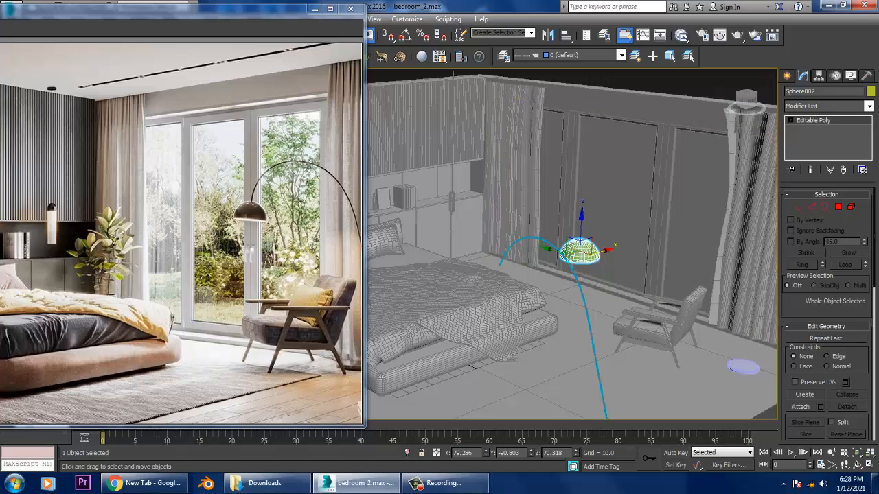
{"action": "left_click_drag", "start_coordinate": [599, 252], "coordinate": [521, 273]}
Nudge the dome shade along Y so the crown sits under the arch line's free tip.
{"action": "middle_click_drag", "start_coordinate": [433, 269], "coordinate": [635, 316], "text": "alt"}
{"action": "scroll", "coordinate": [501, 273], "scroll_direction": "up", "scroll_amount": 3}
{"action": "scroll", "coordinate": [635, 275], "scroll_direction": "up", "scroll_amount": 5}
{"action": "scroll", "coordinate": [635, 275], "scroll_direction": "down", "scroll_amount": 2}
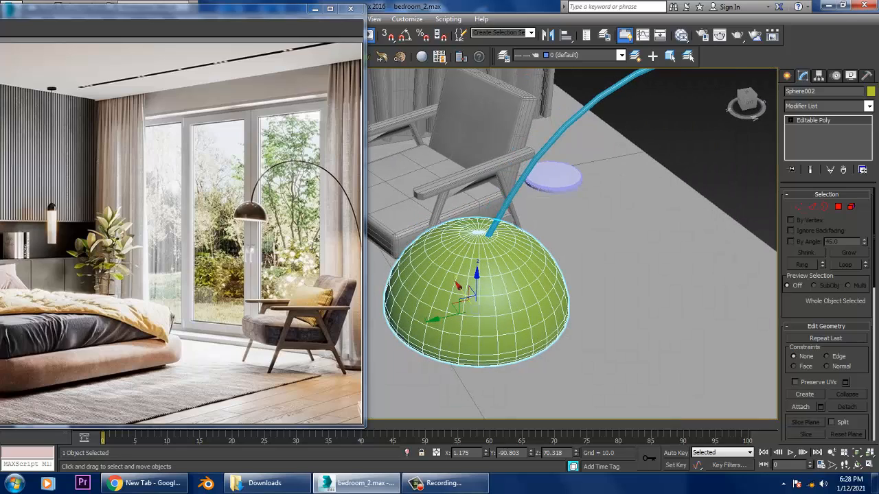
{"action": "left_click_drag", "start_coordinate": [467, 297], "coordinate": [472, 295]}
{"action": "scroll", "coordinate": [474, 292], "scroll_direction": "down", "scroll_amount": 5}
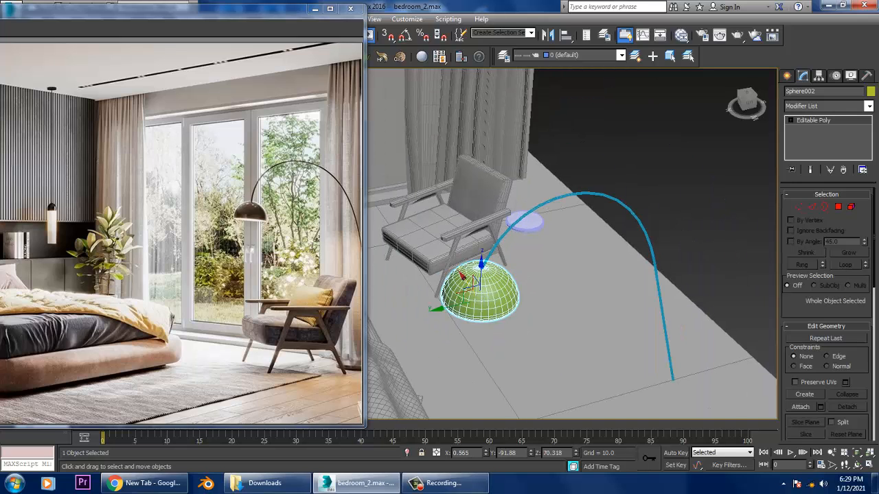
Move the dome shade and arch line together about 145.8 along X, over to the lamp base beside the armchair.
{"action": "left_click", "coordinate": [656, 275], "text": "ctrl"}
{"action": "middle_click_drag", "start_coordinate": [473, 291], "coordinate": [542, 280], "text": "alt"}
{"action": "left_click_drag", "start_coordinate": [459, 194], "coordinate": [549, 165]}
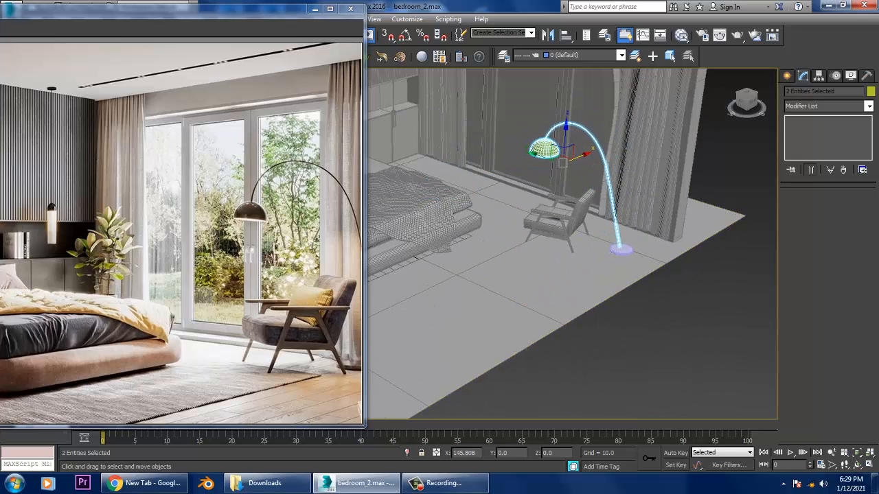
{"action": "middle_click_drag", "start_coordinate": [549, 165], "coordinate": [566, 162], "text": "alt"}
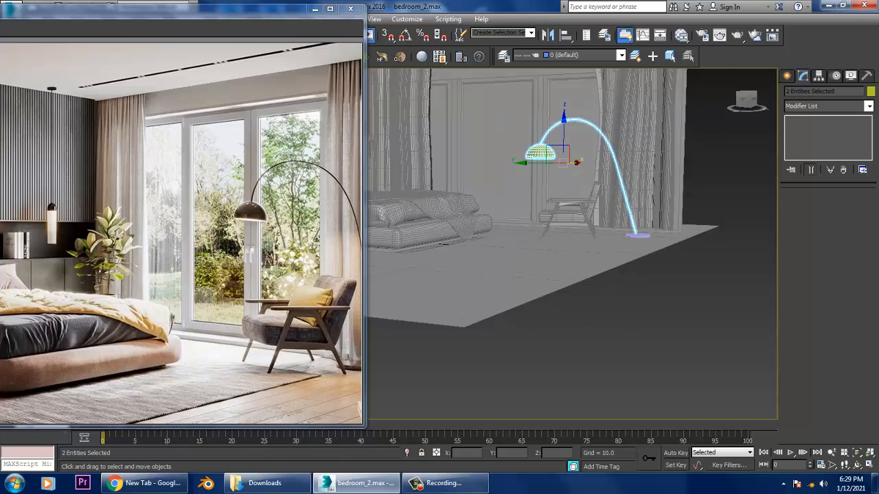
{"action": "scroll", "coordinate": [577, 163], "scroll_direction": "up", "scroll_amount": 4}
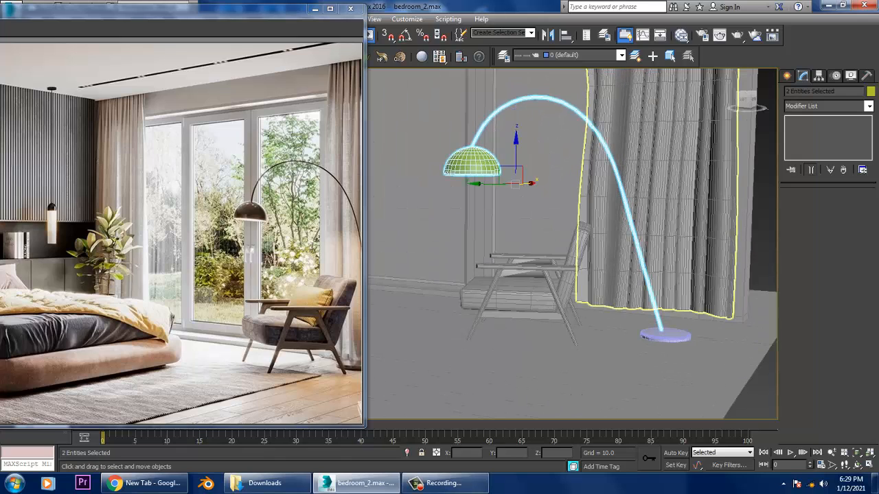
Rotate only the arch line a few degrees about the X axis so its lower stem stands steeper.
{"action": "left_click", "coordinate": [582, 162]}
{"action": "key", "text": "e"}
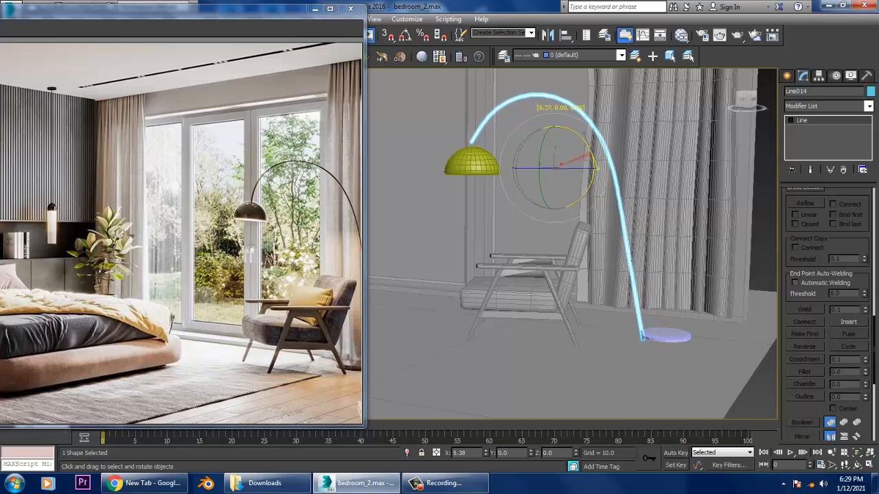
{"action": "key", "text": "w"}
Shift the arch line along Y and X so its lower end stands on the round lamp base.
{"action": "middle_click_drag", "start_coordinate": [576, 268], "coordinate": [618, 281], "text": "alt"}
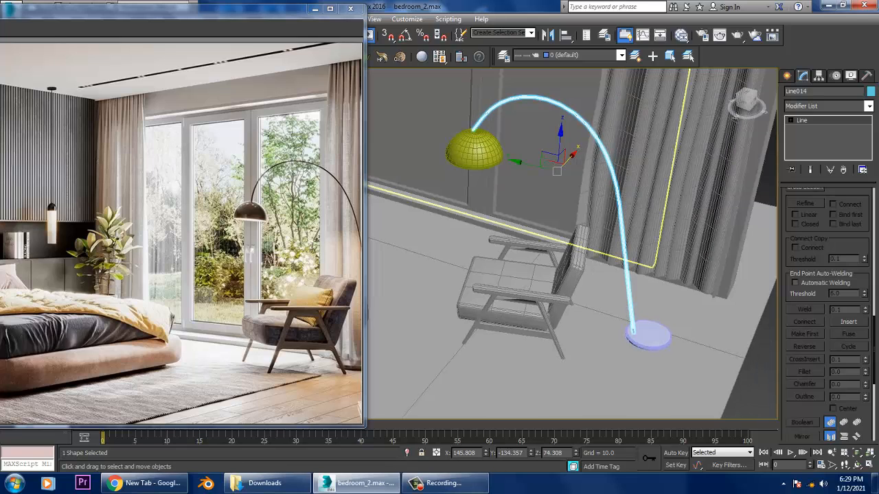
{"action": "left_click_drag", "start_coordinate": [537, 163], "coordinate": [545, 163]}
{"action": "middle_click_drag", "start_coordinate": [546, 164], "coordinate": [591, 226], "text": "alt"}
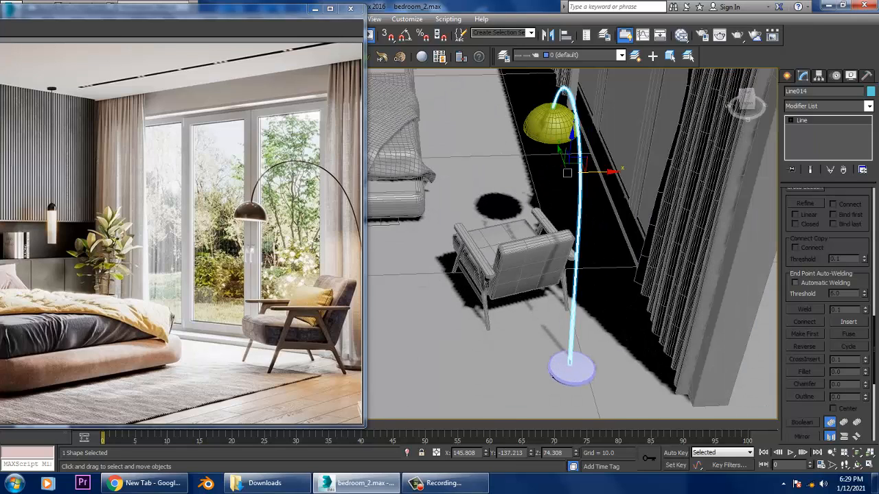
{"action": "left_click_drag", "start_coordinate": [567, 172], "coordinate": [570, 172]}
{"action": "middle_click_drag", "start_coordinate": [570, 172], "coordinate": [597, 199], "text": "alt"}
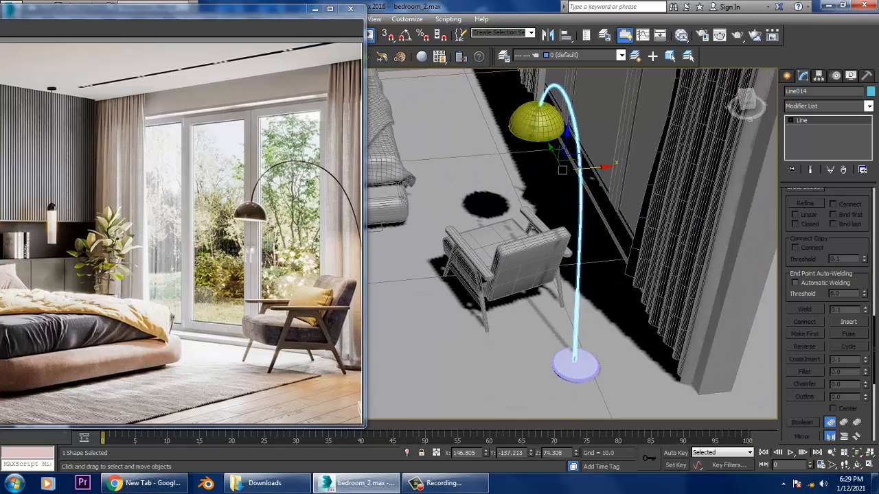
Move the dome shade along Y to meet the rotated arch's tip, and save the scene.
{"action": "left_click", "coordinate": [537, 121]}
{"action": "scroll", "coordinate": [569, 89], "scroll_direction": "up", "scroll_amount": 6}
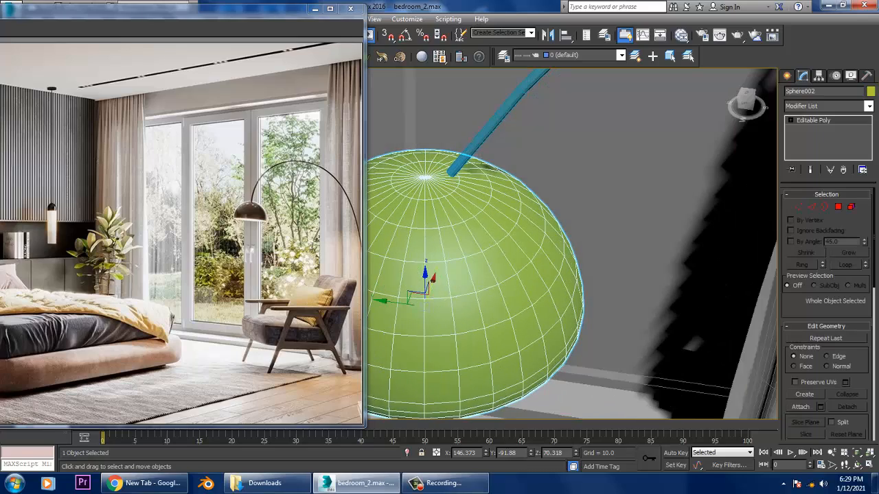
{"action": "middle_click_drag", "start_coordinate": [549, 241], "coordinate": [590, 288]}
{"action": "scroll", "coordinate": [570, 244], "scroll_direction": "down", "scroll_amount": 5}
{"action": "middle_click_drag", "start_coordinate": [570, 244], "coordinate": [614, 295], "text": "alt"}
{"action": "key", "text": "ctrl+s"}
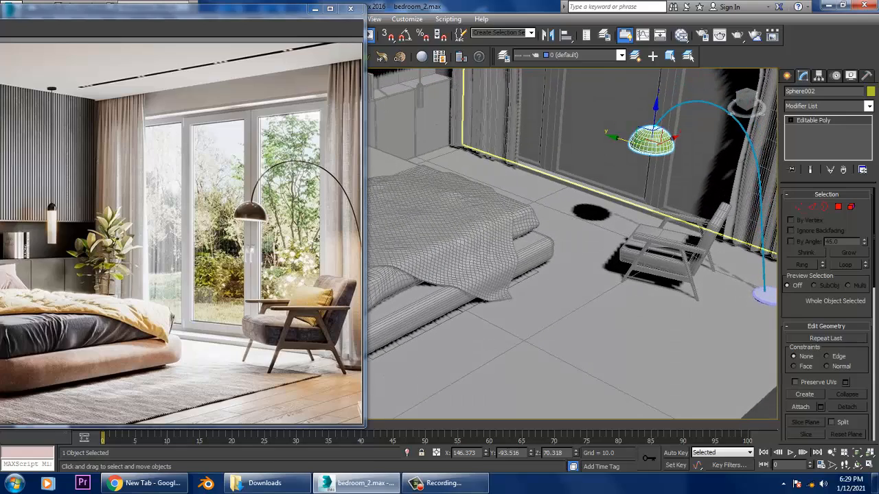
Create a cylinder with a radius of about 16.4 and height of about 23 on the floor between the bed and the curtain.
{"action": "middle_click_drag", "start_coordinate": [571, 243], "coordinate": [590, 251], "text": "alt"}
{"action": "left_click", "coordinate": [787, 76]}
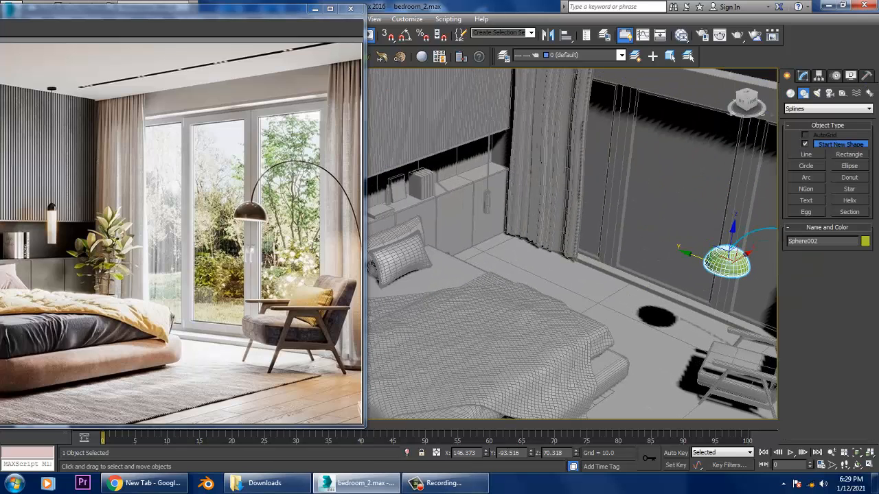
{"action": "left_click", "coordinate": [790, 93]}
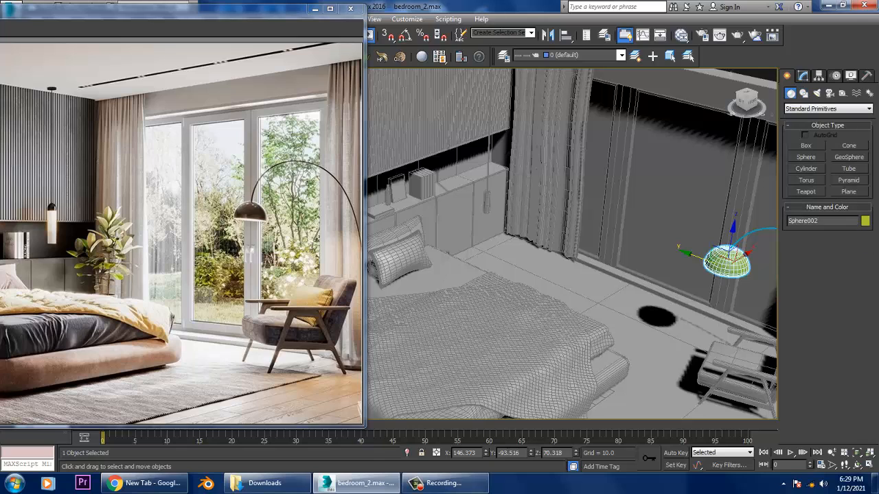
{"action": "left_click", "coordinate": [806, 168]}
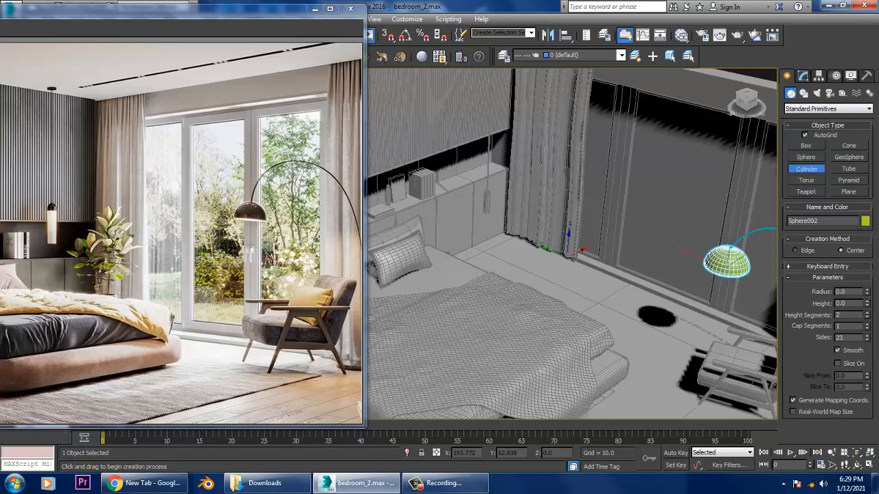
{"action": "scroll", "coordinate": [570, 247], "scroll_direction": "up", "scroll_amount": 5}
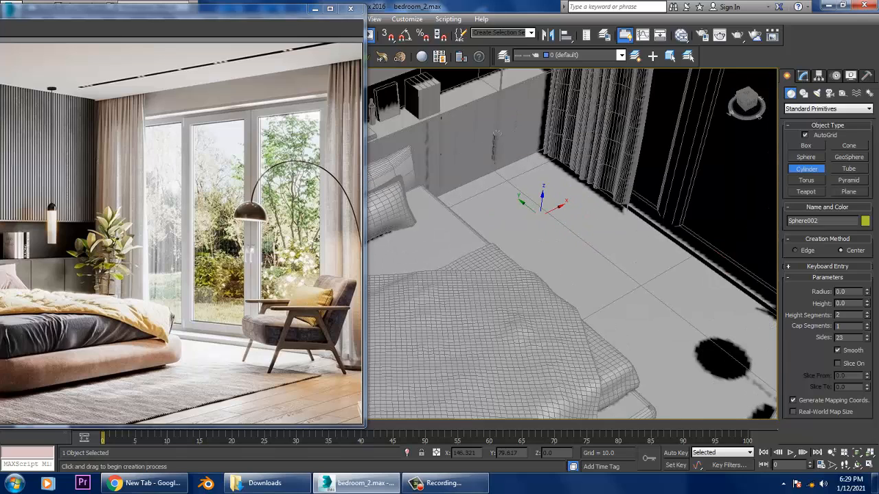
{"action": "left_click_drag", "start_coordinate": [542, 213], "coordinate": [560, 214]}
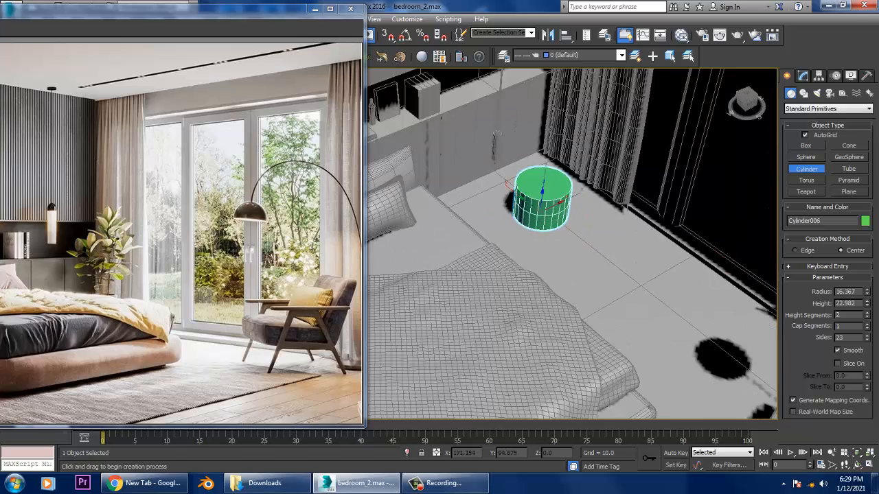
{"action": "right_click", "coordinate": [559, 215]}
Increase the new cylinder's height to give it the proportions of a plant pot.
{"action": "middle_click_drag", "start_coordinate": [559, 214], "coordinate": [560, 165], "text": "alt"}
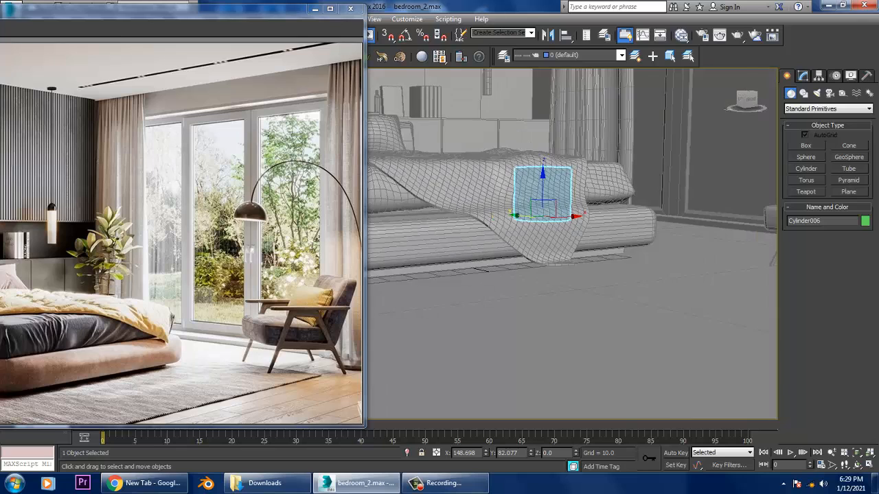
{"action": "key", "text": "z"}
{"action": "scroll", "coordinate": [572, 245], "scroll_direction": "down", "scroll_amount": 5}
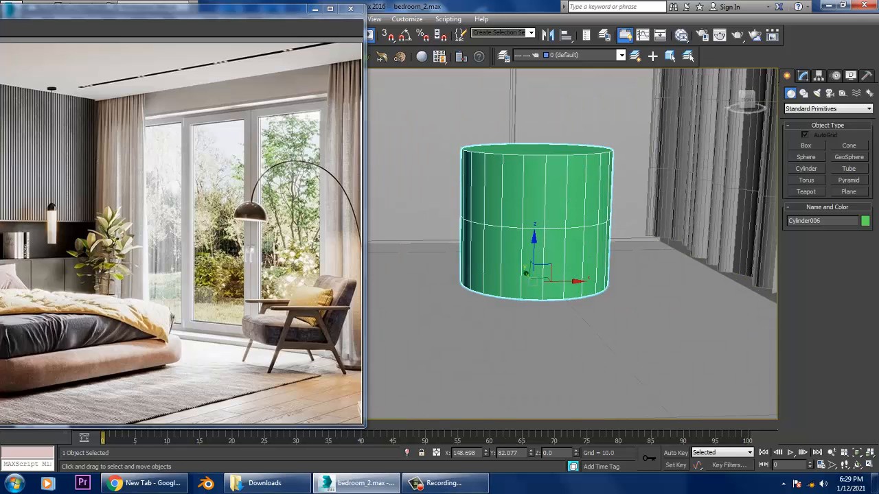
{"action": "left_click", "coordinate": [802, 75]}
{"action": "mouse_move", "coordinate": [865, 220]}
{"action": "left_mouse_down"}
{"action": "mouse_move", "coordinate": [865, 199]}
{"action": "mouse_move", "coordinate": [865, 214]}
{"action": "left_mouse_up"}
Add a Taper modifier to the cylinder with an amount of 0.28 so it widens toward the top.
{"action": "left_click", "coordinate": [868, 106]}
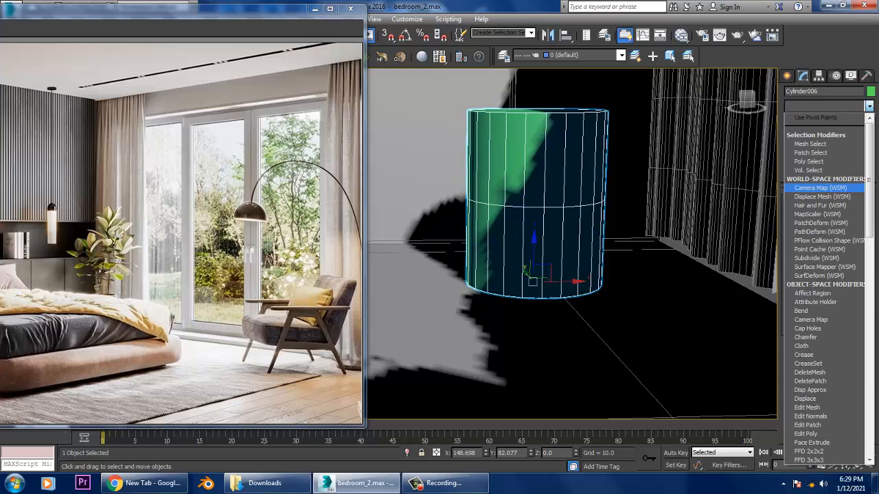
{"action": "key", "text": "t"}
{"action": "key", "text": "Return"}
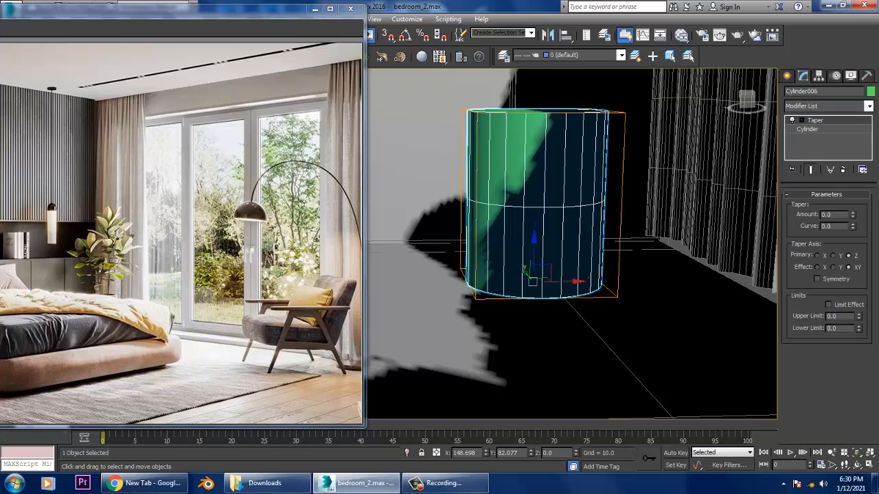
{"action": "left_click_drag", "start_coordinate": [852, 214], "coordinate": [852, 208]}
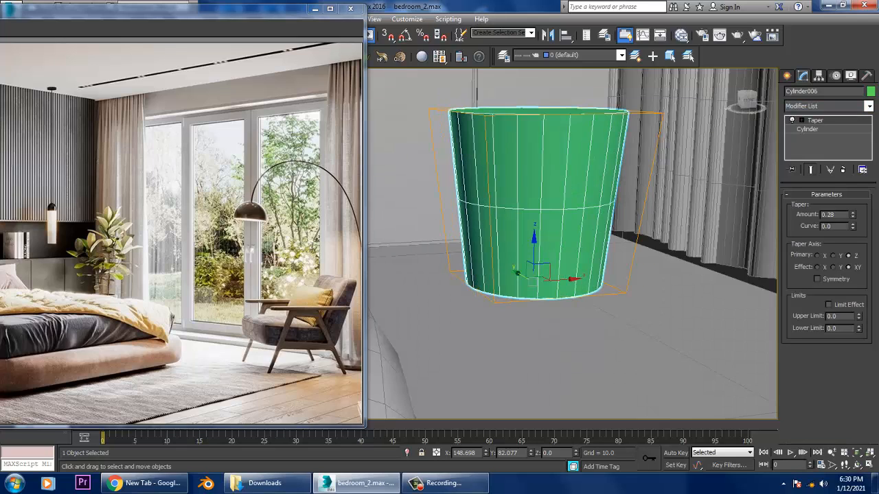
Convert the tapered cylinder to an Editable Poly and enter vertex editing.
{"action": "right_click", "coordinate": [532, 162]}
{"action": "mouse_move", "coordinate": [554, 276]}
{"action": "left_click", "coordinate": [677, 286]}
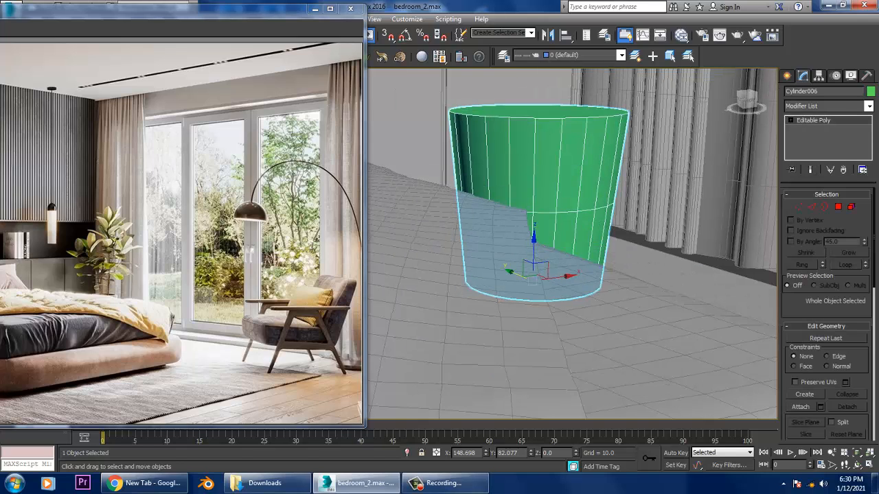
{"action": "key", "text": "1"}
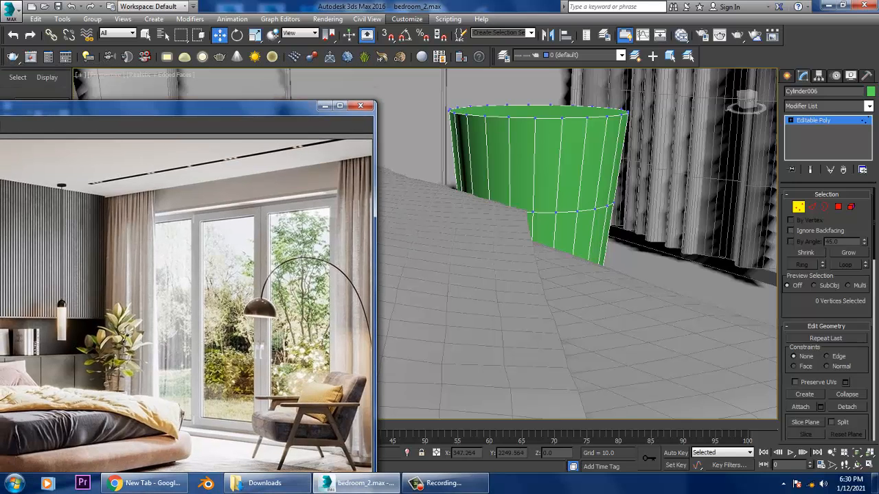
Show the modeling Ribbon in the interface and bring the whole pot cylinder into view.
{"action": "left_click", "coordinate": [407, 18]}
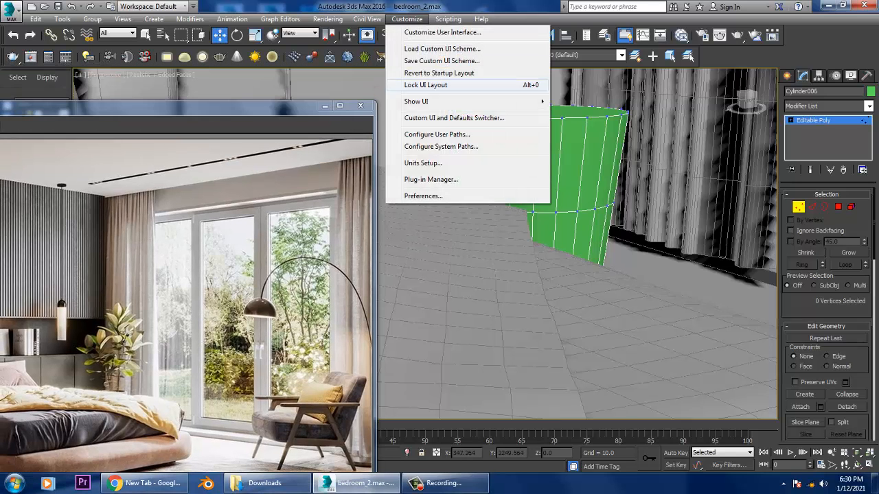
{"action": "left_click", "coordinate": [573, 147]}
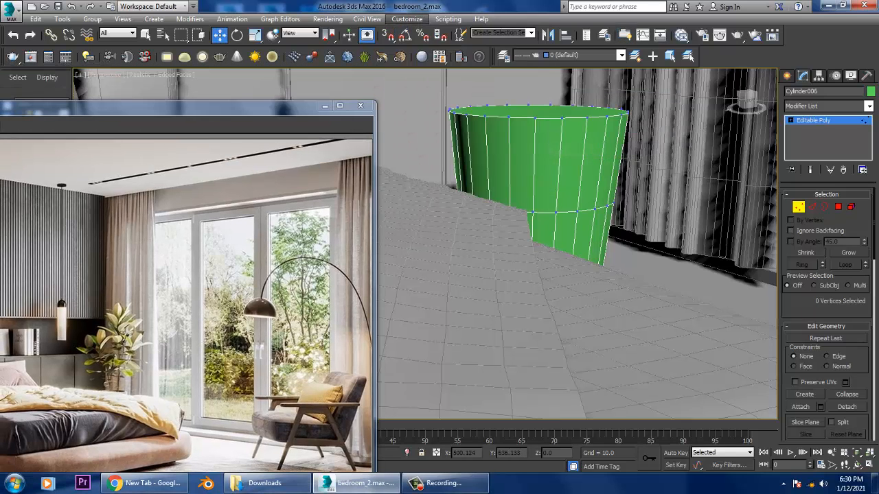
{"action": "left_click", "coordinate": [407, 19]}
{"action": "mouse_move", "coordinate": [416, 101]}
{"action": "left_click", "coordinate": [573, 151]}
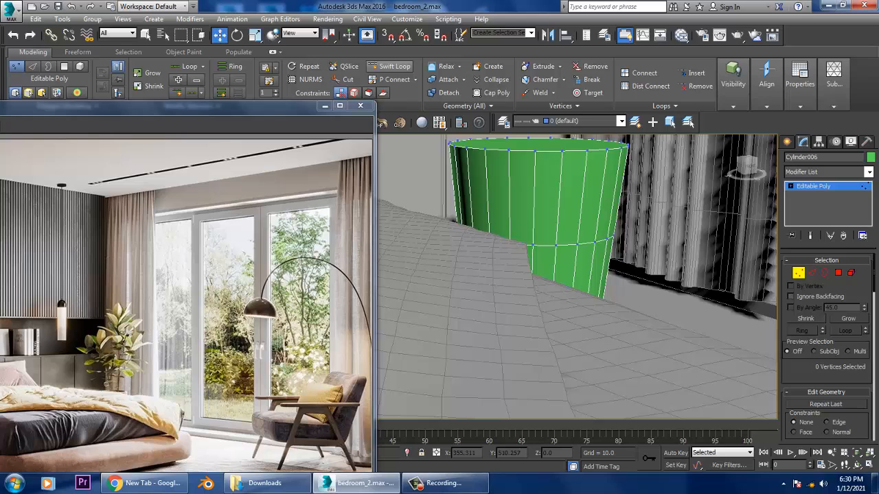
{"action": "middle_click_drag", "start_coordinate": [576, 275], "coordinate": [576, 302], "text": "alt"}
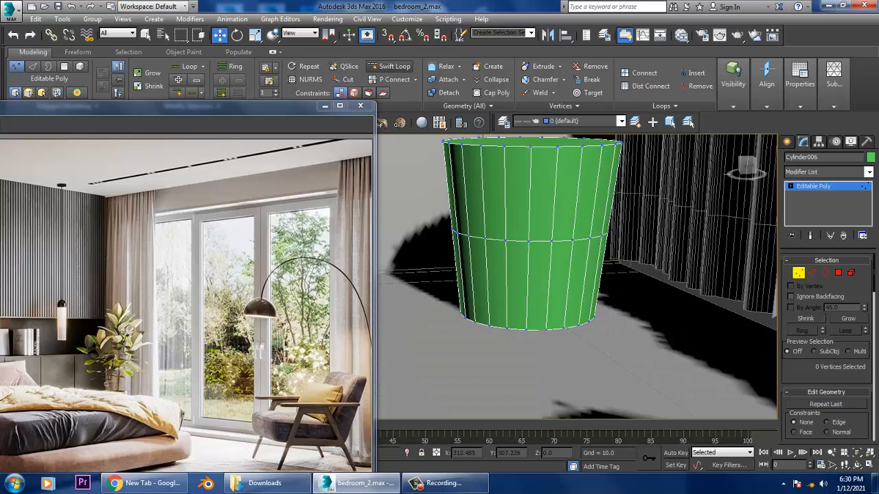
Add a horizontal edge loop around the pot just below its top edge with SwiftLoop.
{"action": "left_click", "coordinate": [390, 65]}
{"action": "left_click", "coordinate": [528, 157]}
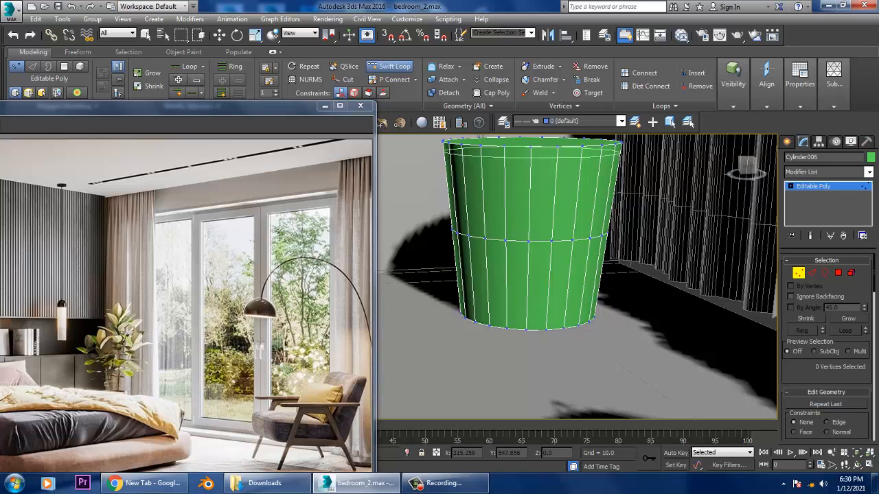
{"action": "key", "text": "w"}
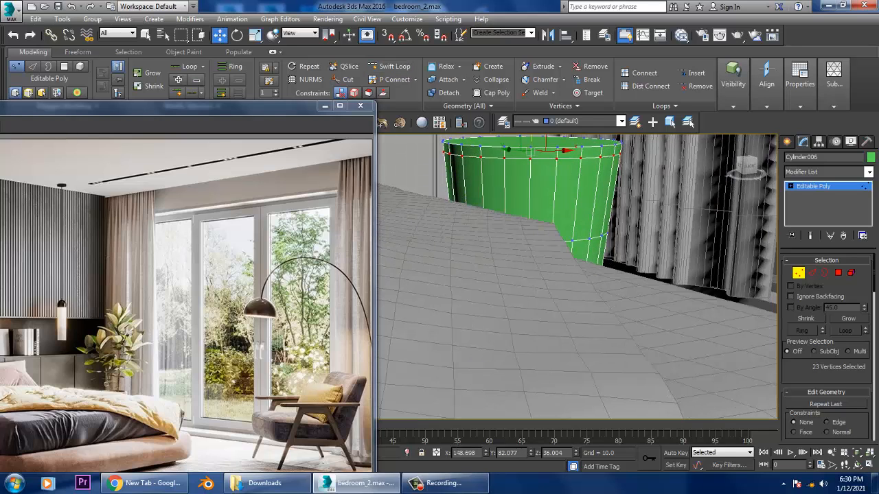
Select the ring of short vertical edges below the pot's top and convert it to a selection of the rim band polygons.
{"action": "key", "text": "2"}
{"action": "key", "text": "shift+z"}
{"action": "key", "text": "shift+z"}
{"action": "key", "text": "shift+z"}
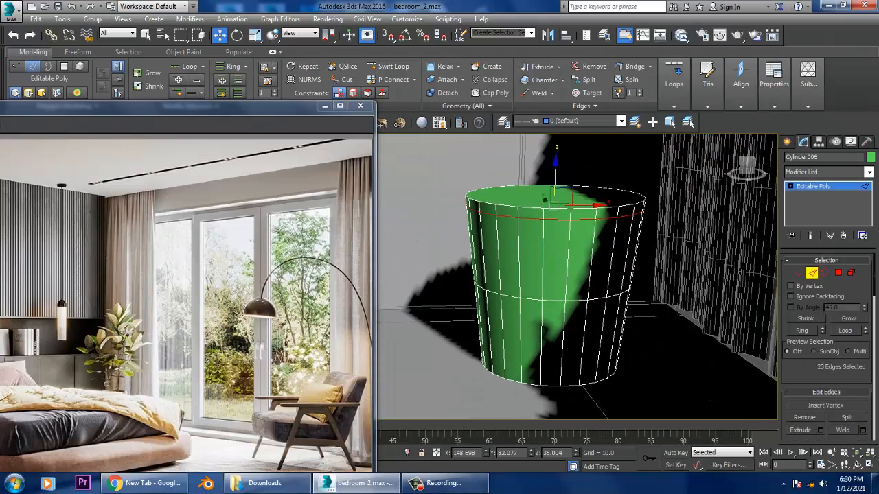
{"action": "left_click", "coordinate": [640, 201]}
{"action": "scroll", "coordinate": [828, 343], "scroll_direction": "down", "scroll_amount": 3}
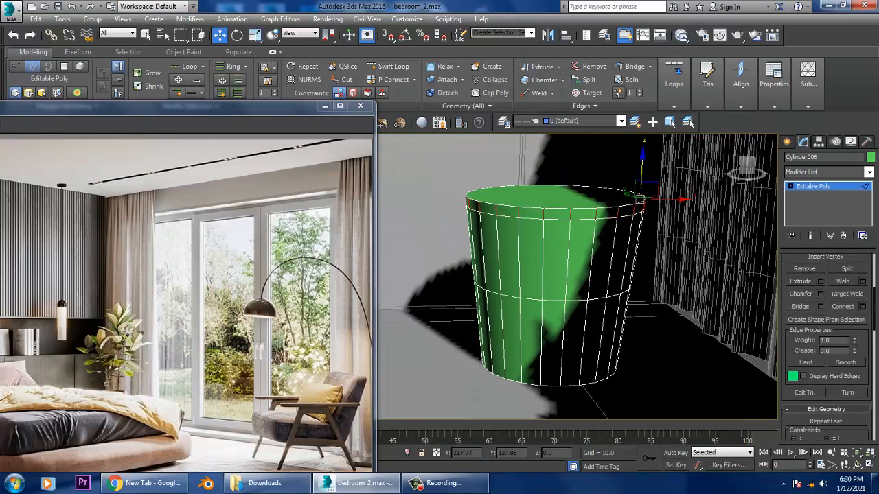
{"action": "scroll", "coordinate": [827, 343], "scroll_direction": "up", "scroll_amount": 3}
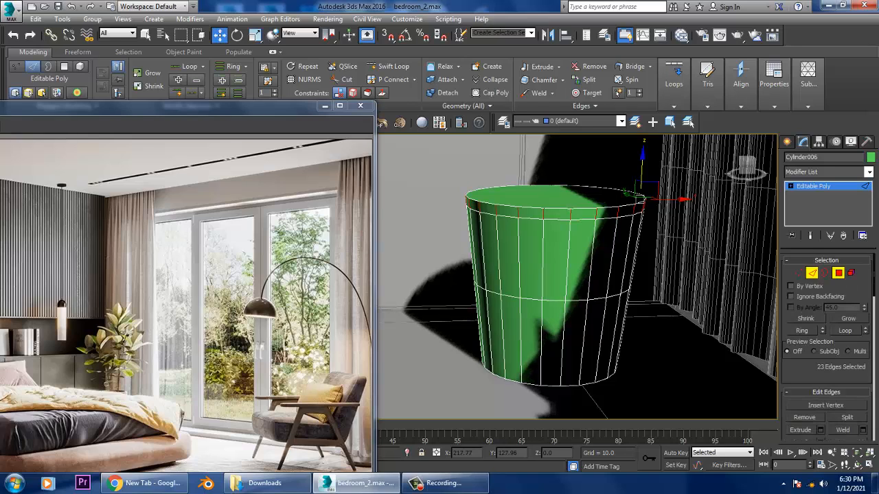
{"action": "key", "text": "4"}
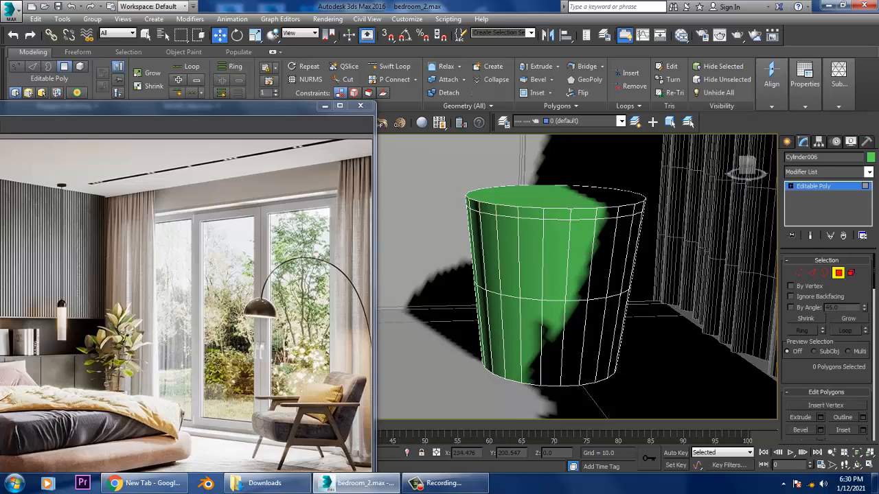
{"action": "key", "text": "ctrl+z"}
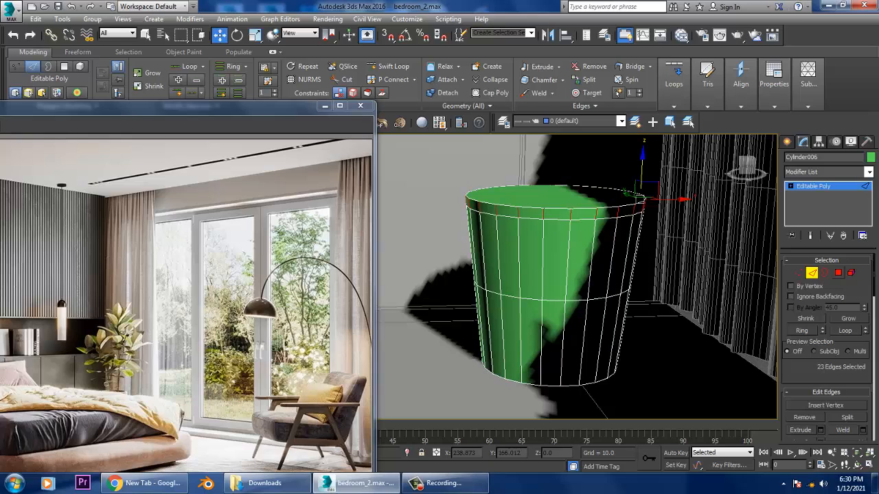
{"action": "left_click", "coordinate": [837, 273], "text": "ctrl"}
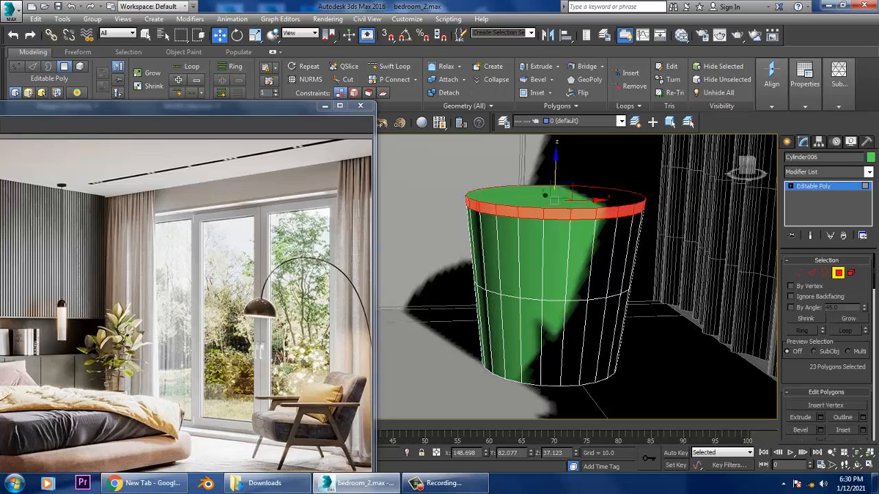
Extrude the rim band polygons outward by Local Normal with a height of 2.104 and flatten them vertically to about 73%.
{"action": "key", "text": "shift+e"}
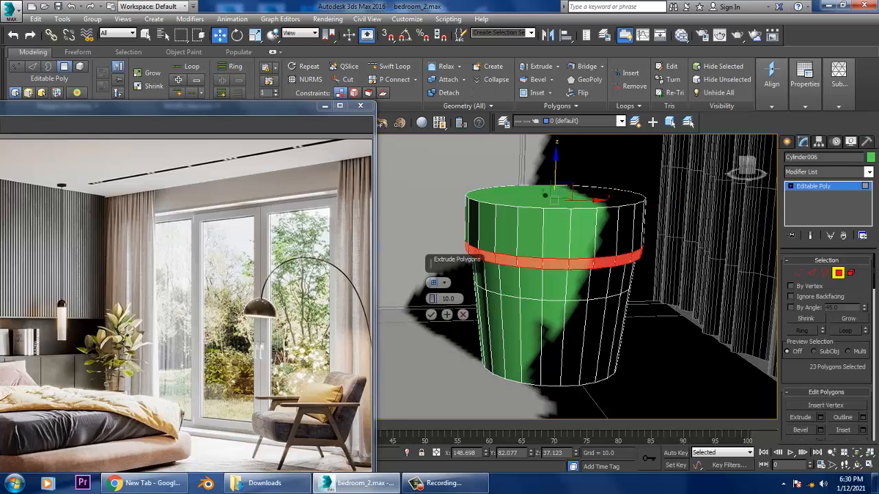
{"action": "left_click", "coordinate": [438, 282]}
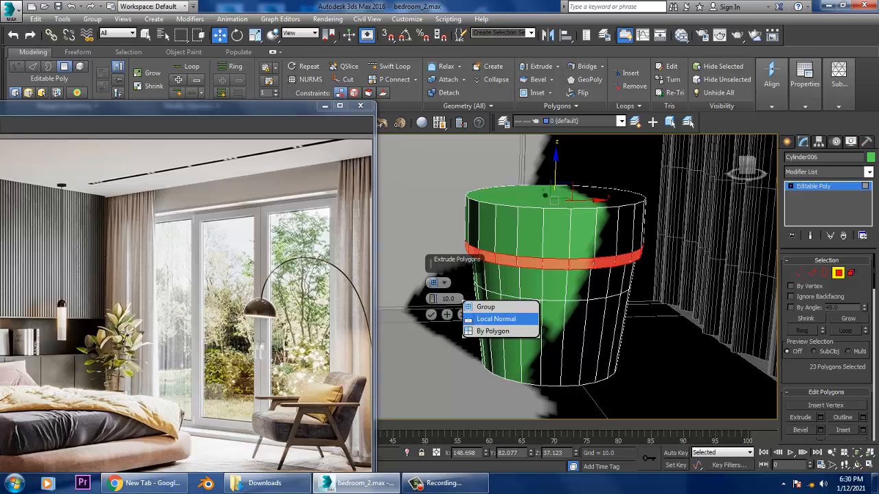
{"action": "left_click", "coordinate": [489, 316]}
{"action": "left_click_drag", "start_coordinate": [432, 299], "coordinate": [431, 316]}
{"action": "left_click_drag", "start_coordinate": [432, 298], "coordinate": [432, 285]}
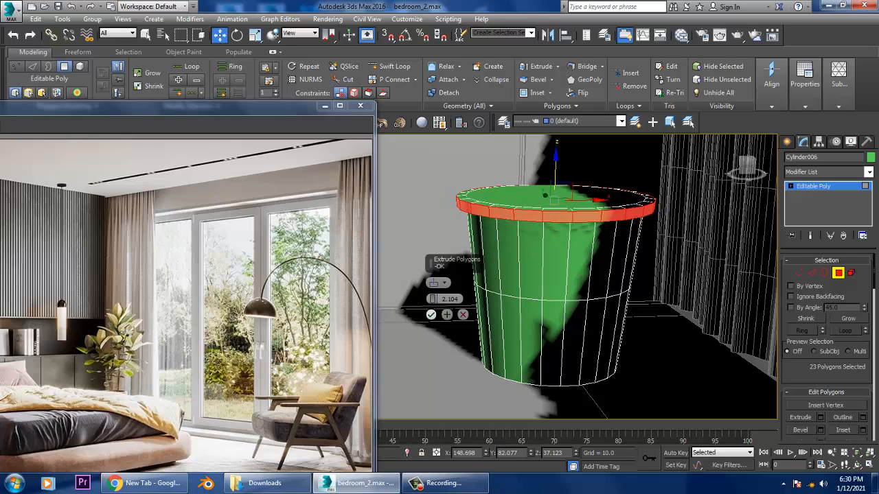
{"action": "left_click", "coordinate": [431, 313]}
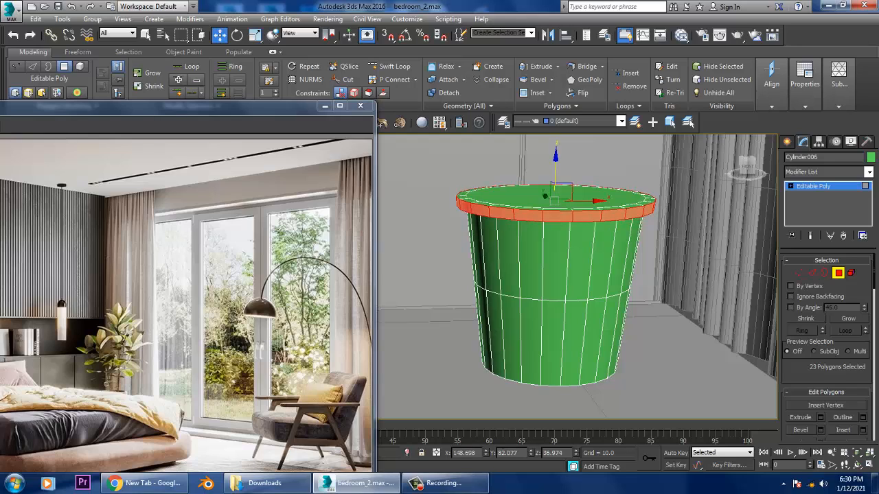
{"action": "key", "text": "r"}
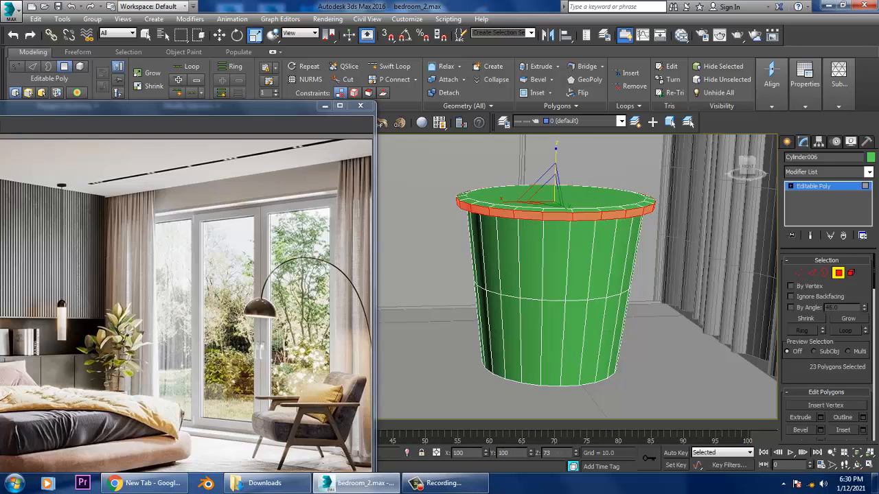
{"action": "key", "text": "w"}
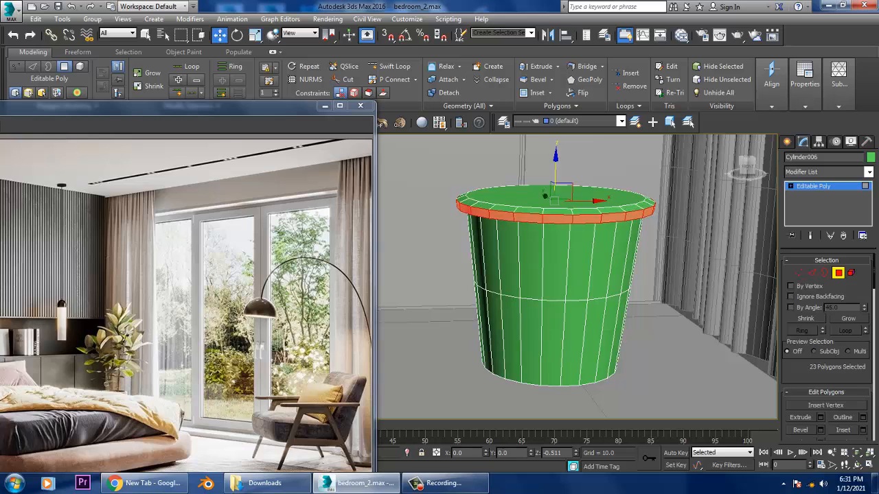
Add supporting edge loops around the pot's protruding rim with SwiftLoop.
{"action": "scroll", "coordinate": [575, 276], "scroll_direction": "up", "scroll_amount": 3}
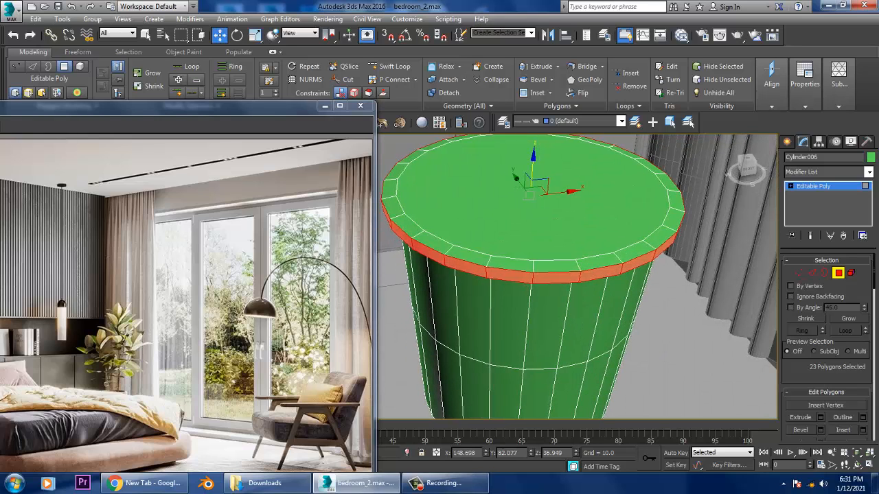
{"action": "left_click", "coordinate": [389, 66]}
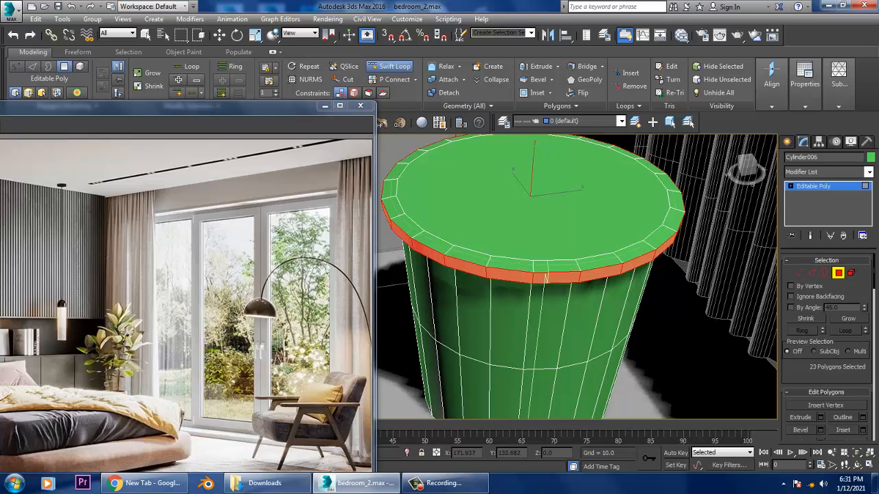
{"action": "key", "text": "w"}
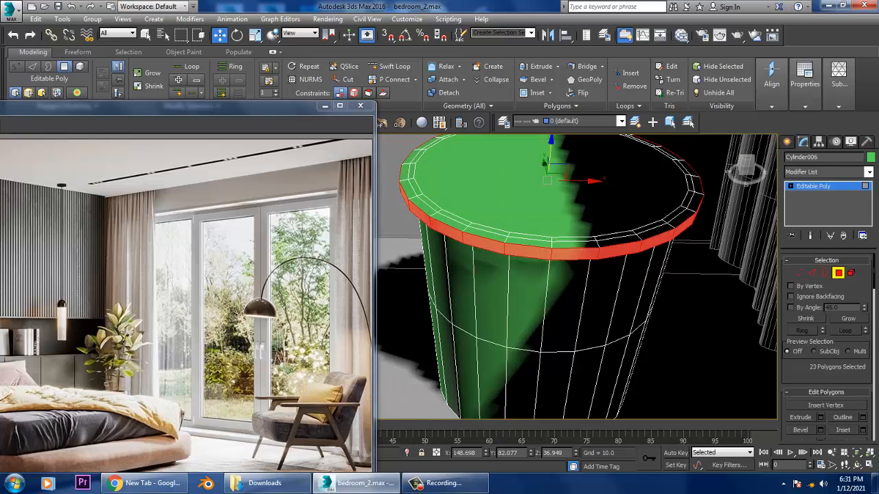
Inset the pot's top polygon by 1.0 and bevel it inward with height -3.721 and outline -1.0.
{"action": "middle_click_drag", "start_coordinate": [576, 274], "coordinate": [577, 296], "text": "alt"}
{"action": "left_click", "coordinate": [549, 172]}
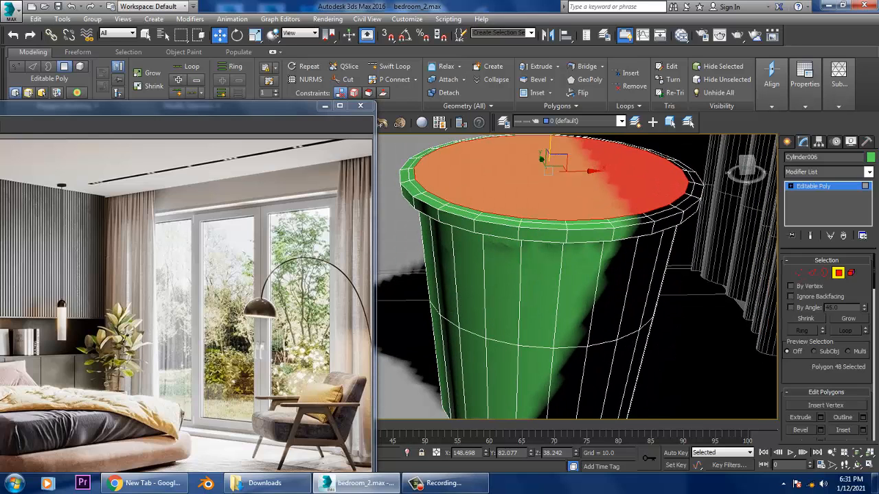
{"action": "left_click", "coordinate": [863, 429]}
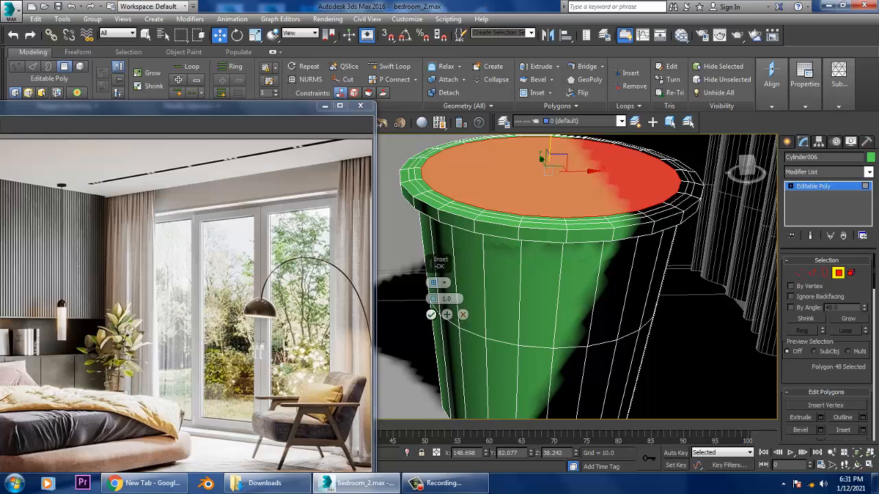
{"action": "left_click", "coordinate": [430, 313]}
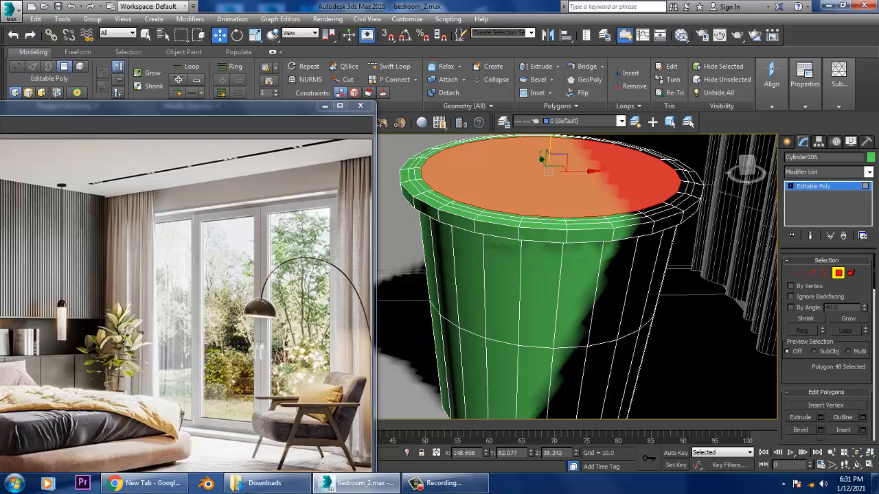
{"action": "left_click", "coordinate": [820, 429]}
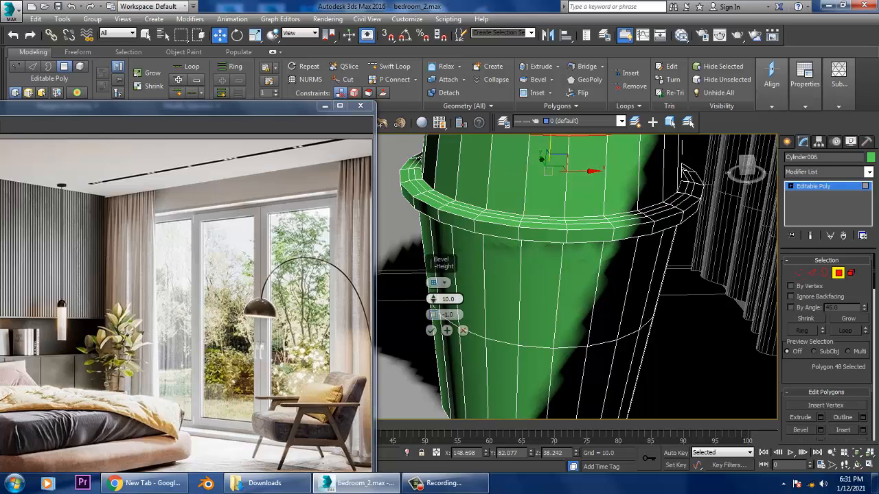
{"action": "left_click_drag", "start_coordinate": [433, 299], "coordinate": [433, 312]}
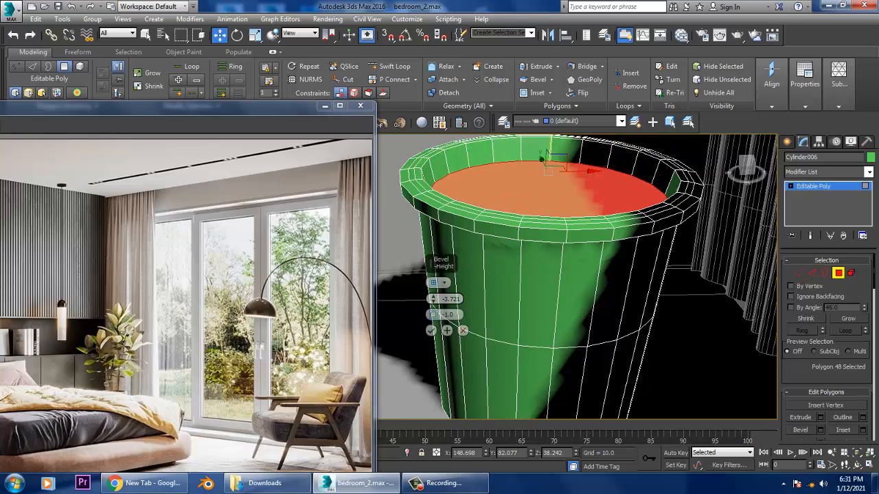
{"action": "key", "text": "Return"}
{"action": "key", "text": "r"}
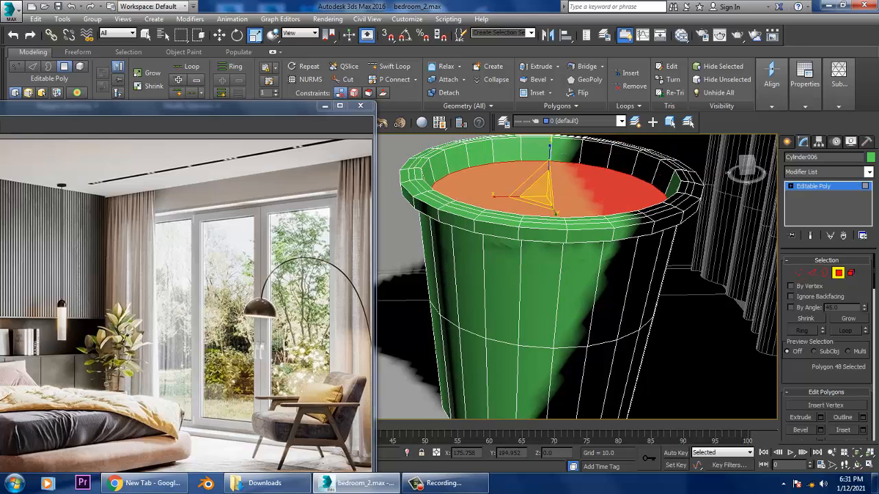
{"action": "left_click_drag", "start_coordinate": [541, 186], "coordinate": [540, 199]}
{"action": "key", "text": "ctrl+z"}
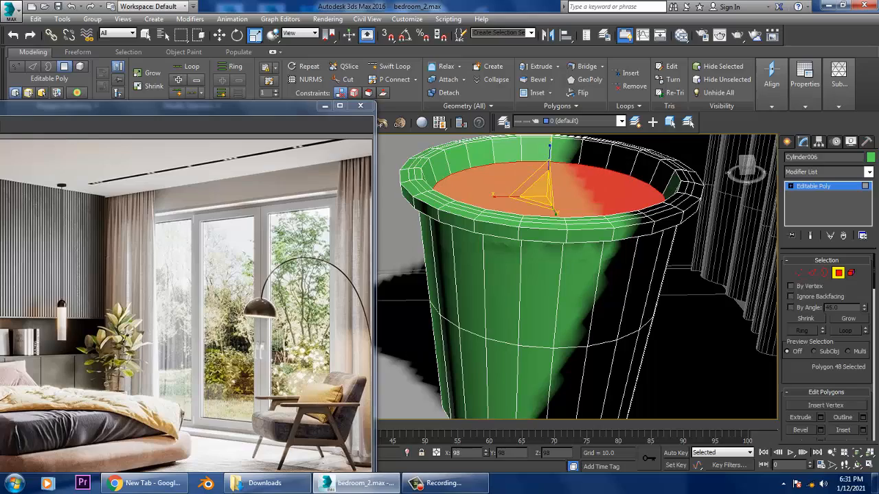
{"action": "key", "text": "w"}
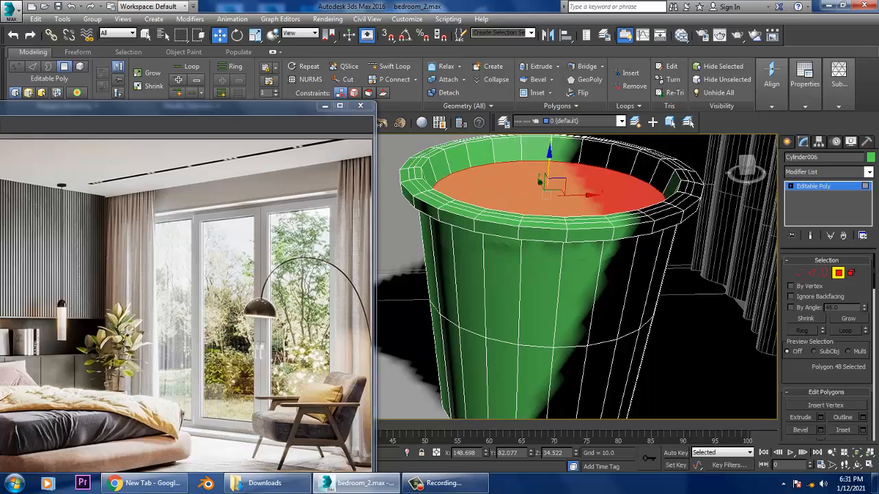
Isolate the pot and frame it in the Left view with its rim visible.
{"action": "scroll", "coordinate": [604, 226], "scroll_direction": "down", "scroll_amount": 5}
{"action": "middle_click_drag", "start_coordinate": [577, 275], "coordinate": [535, 277], "text": "alt"}
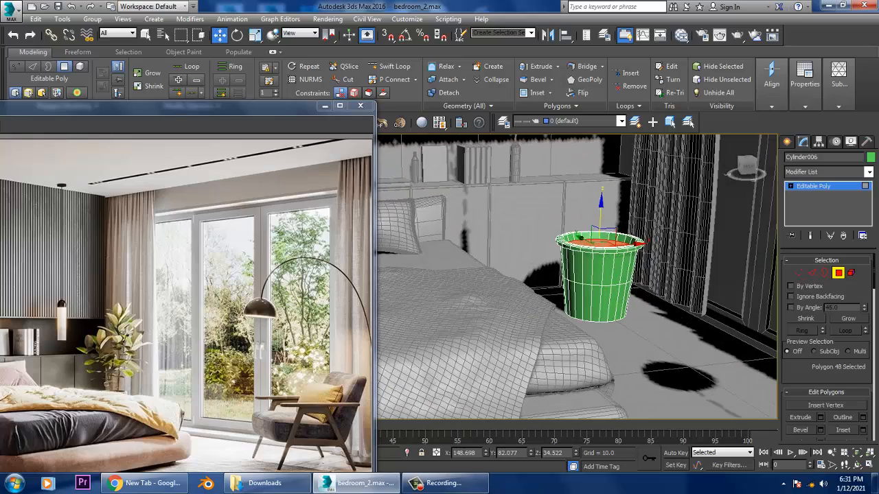
{"action": "key", "text": "alt+w"}
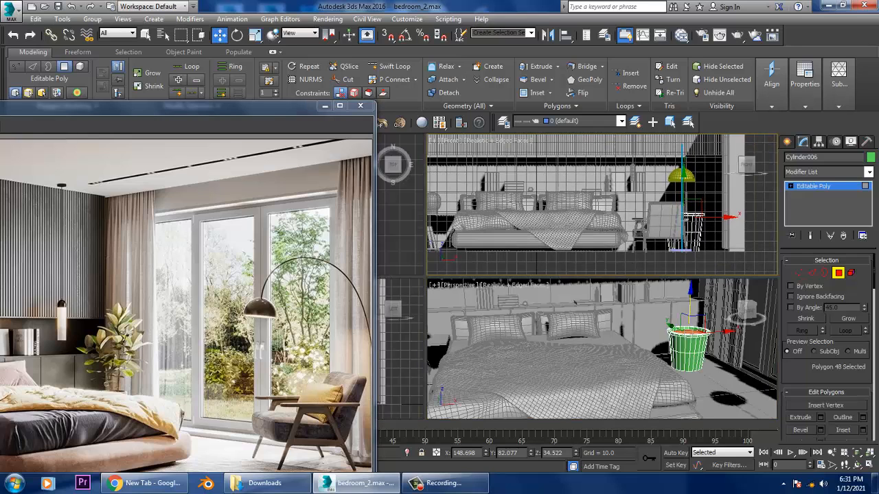
{"action": "middle_click_drag", "start_coordinate": [682, 175], "coordinate": [463, 259]}
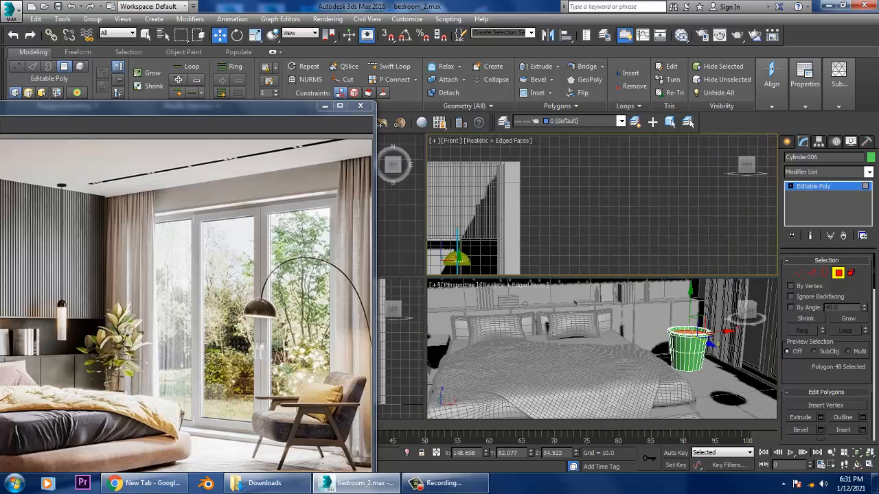
{"action": "key", "text": "alt+w"}
{"action": "scroll", "coordinate": [577, 275], "scroll_direction": "up", "scroll_amount": 10}
{"action": "scroll", "coordinate": [575, 300], "scroll_direction": "down", "scroll_amount": 10}
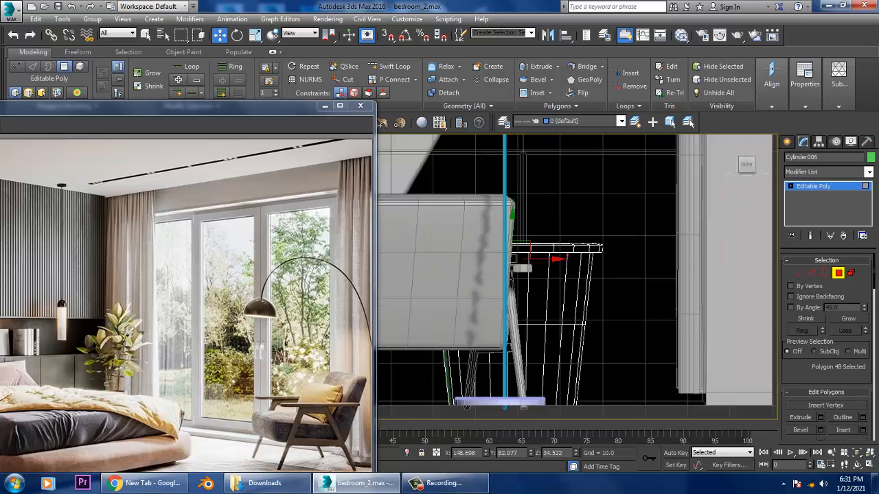
{"action": "key", "text": "alt+w"}
{"action": "key", "text": "alt+w"}
{"action": "scroll", "coordinate": [577, 274], "scroll_direction": "up", "scroll_amount": 10}
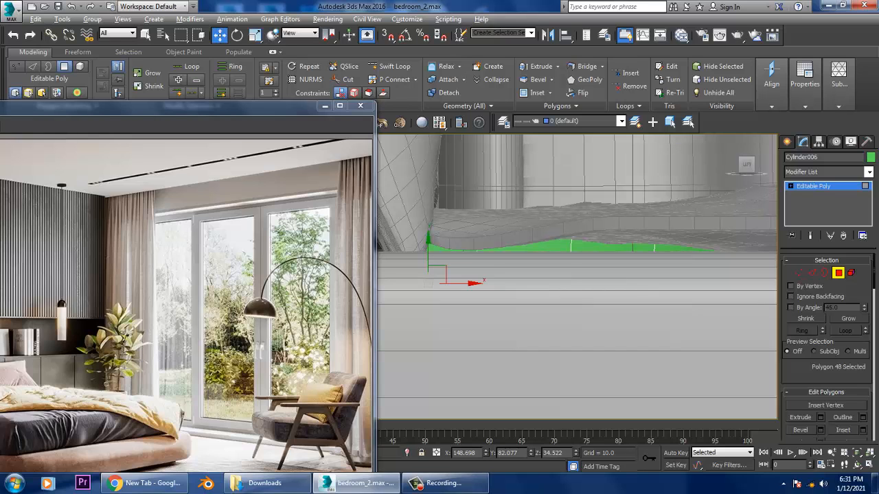
{"action": "scroll", "coordinate": [576, 275], "scroll_direction": "down", "scroll_amount": 6}
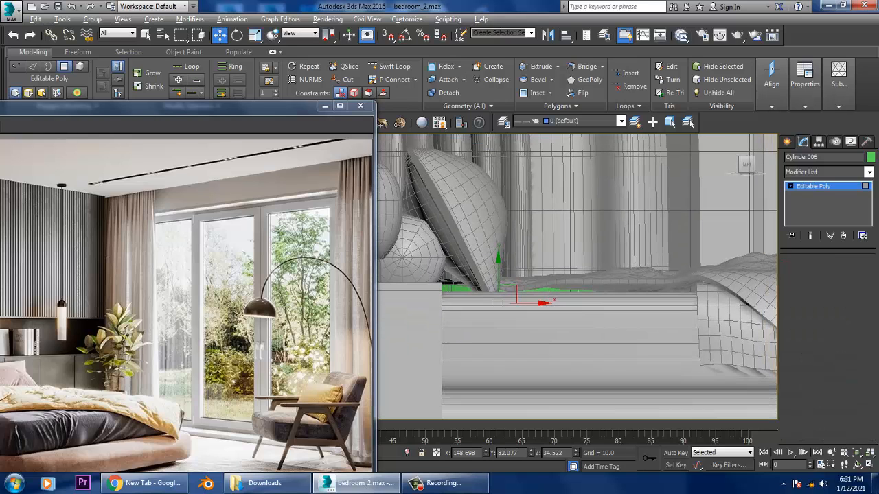
{"action": "key", "text": "alt+q"}
{"action": "scroll", "coordinate": [577, 274], "scroll_direction": "down", "scroll_amount": 5}
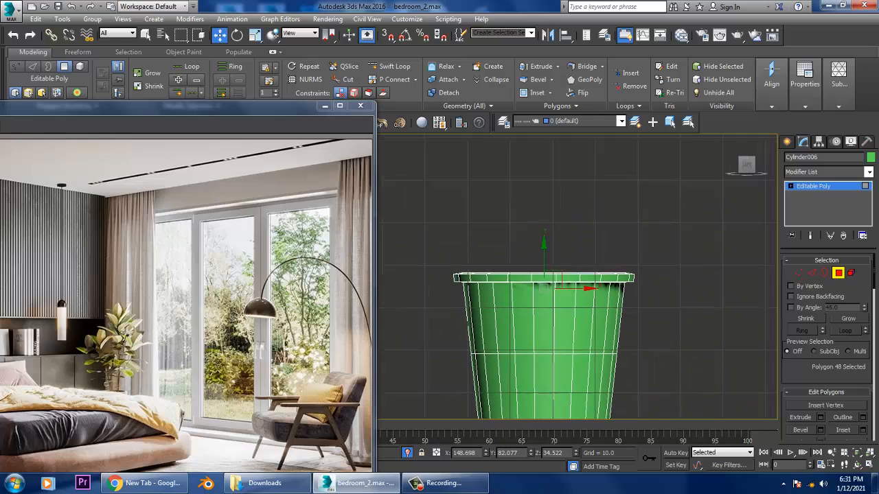
{"action": "middle_click_drag", "start_coordinate": [544, 289], "coordinate": [538, 292]}
Draw the first plant stem in the Left view with AutoGrid off, as a four-segment line from the pot's top that leans right and bends back at its tip.
{"action": "left_click", "coordinate": [786, 141]}
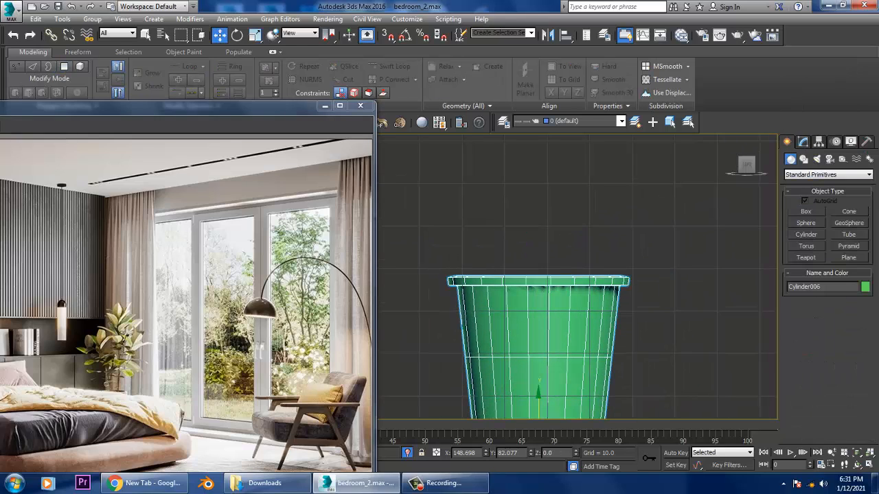
{"action": "left_click", "coordinate": [803, 159]}
{"action": "left_click", "coordinate": [806, 220]}
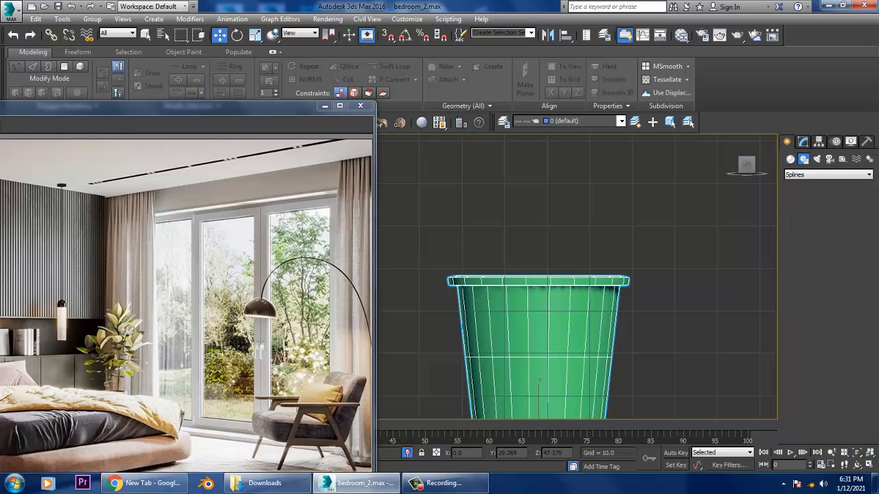
{"action": "middle_click_drag", "start_coordinate": [600, 206], "coordinate": [569, 296]}
{"action": "left_click", "coordinate": [508, 374]}
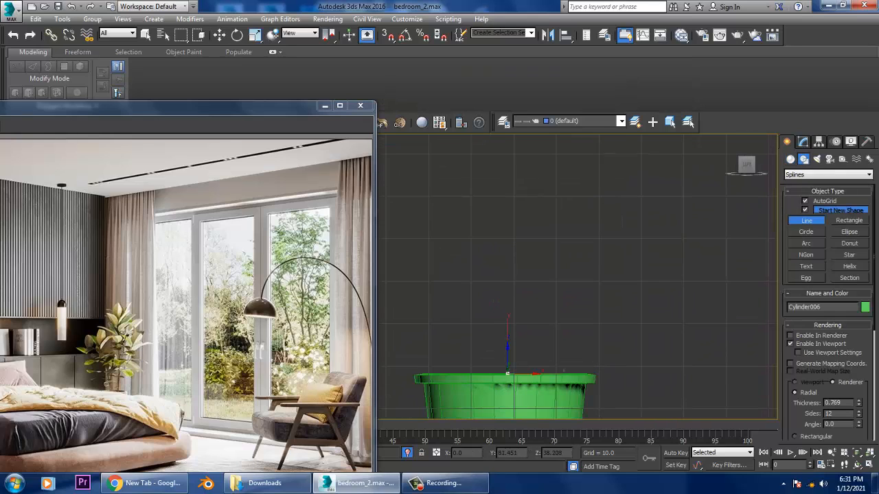
{"action": "right_click", "coordinate": [518, 268]}
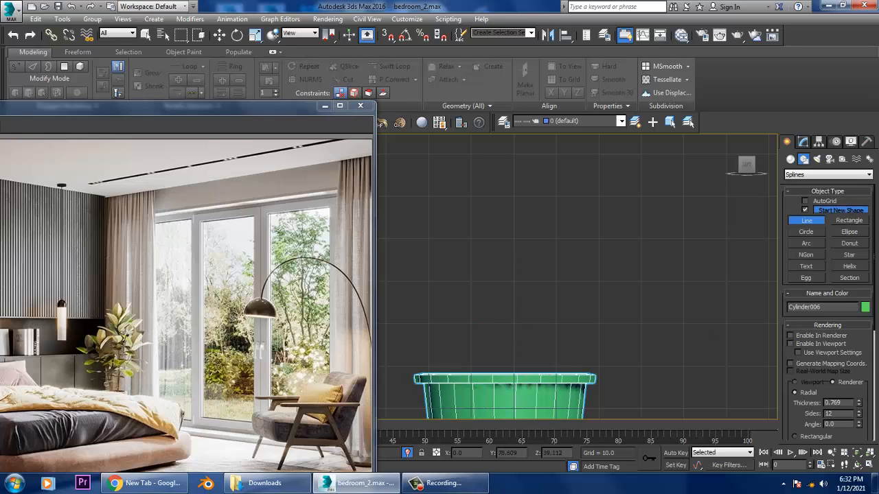
{"action": "left_click", "coordinate": [505, 376]}
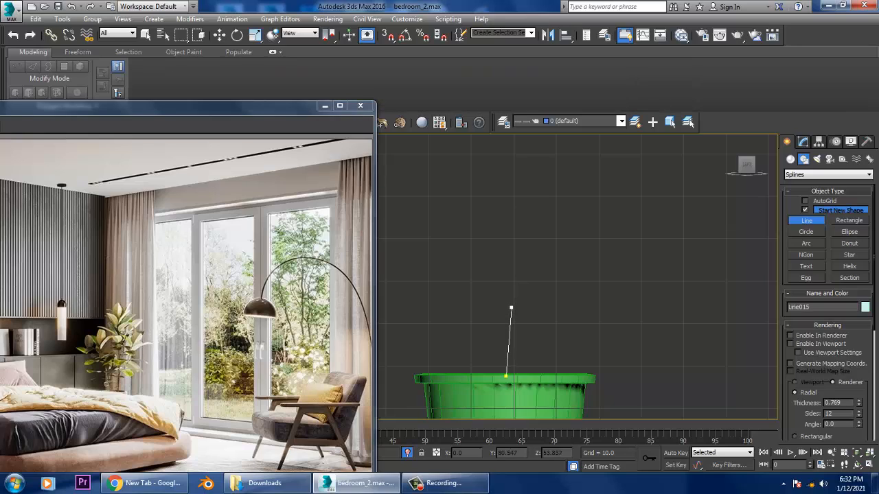
{"action": "left_click", "coordinate": [511, 309]}
{"action": "left_click", "coordinate": [551, 230]}
{"action": "middle_click_drag", "start_coordinate": [623, 178], "coordinate": [624, 203]}
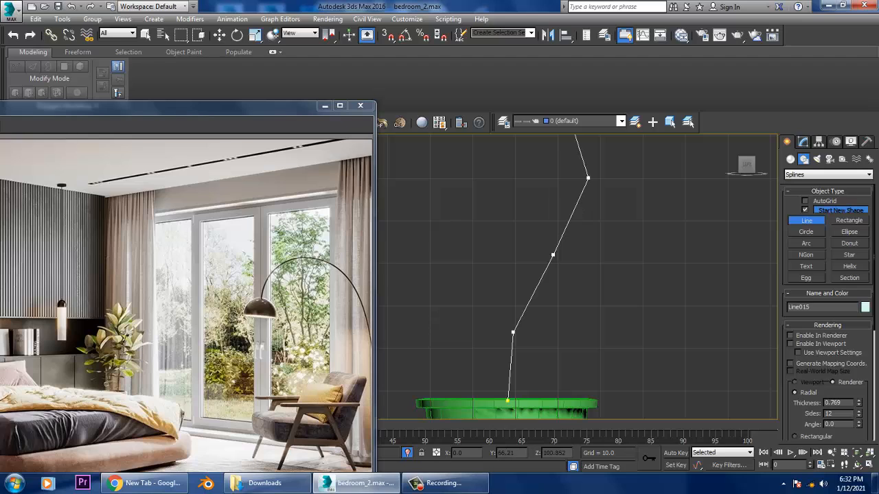
{"action": "key", "text": "w"}
{"action": "scroll", "coordinate": [602, 276], "scroll_direction": "down", "scroll_amount": 3}
{"action": "middle_click_drag", "start_coordinate": [601, 276], "coordinate": [579, 267]}
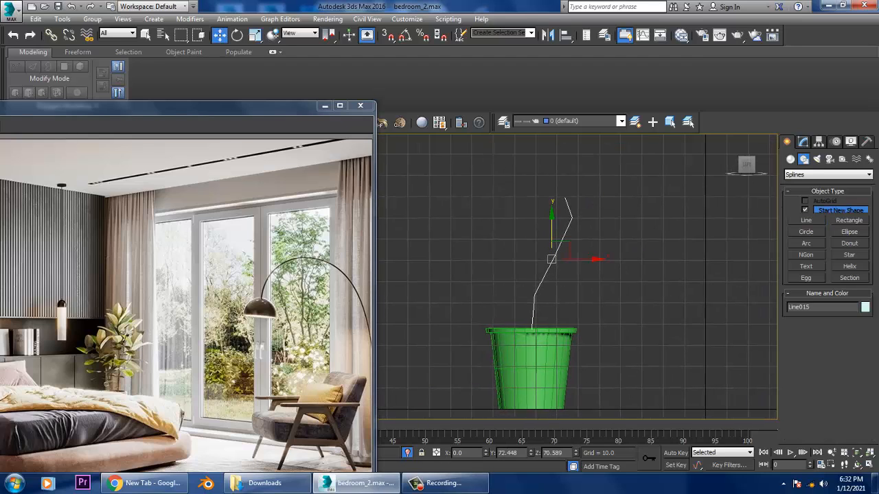
Draw a second stem as a four-segment line from the pot's top, branching up to the left of the first stem.
{"action": "left_click", "coordinate": [806, 220]}
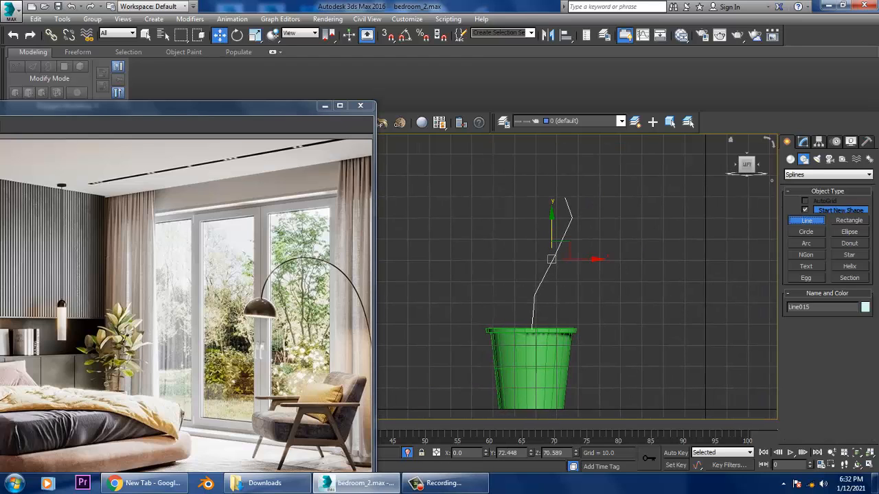
{"action": "left_click", "coordinate": [525, 328]}
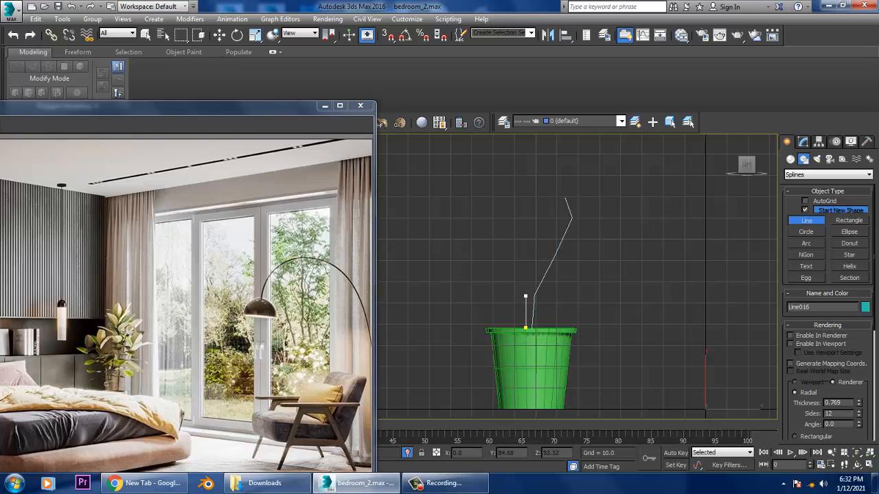
{"action": "left_click", "coordinate": [521, 288]}
{"action": "left_click", "coordinate": [505, 250]}
{"action": "left_click", "coordinate": [471, 240]}
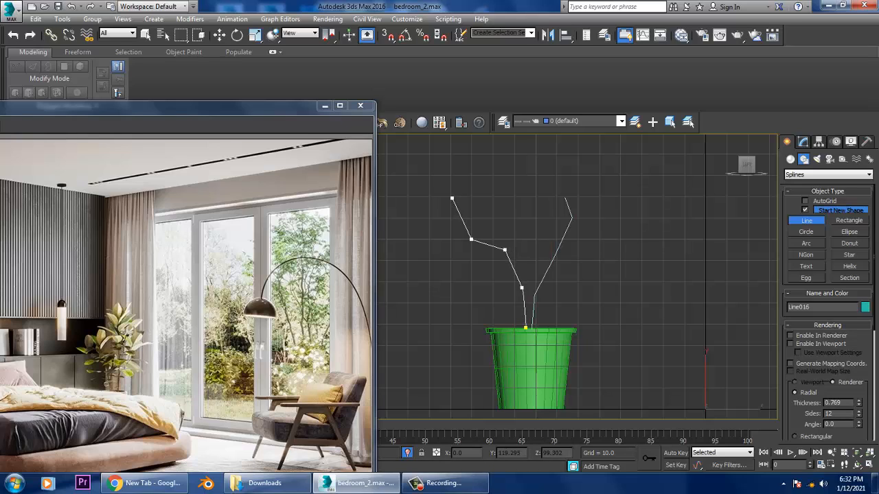
{"action": "right_click", "coordinate": [451, 199]}
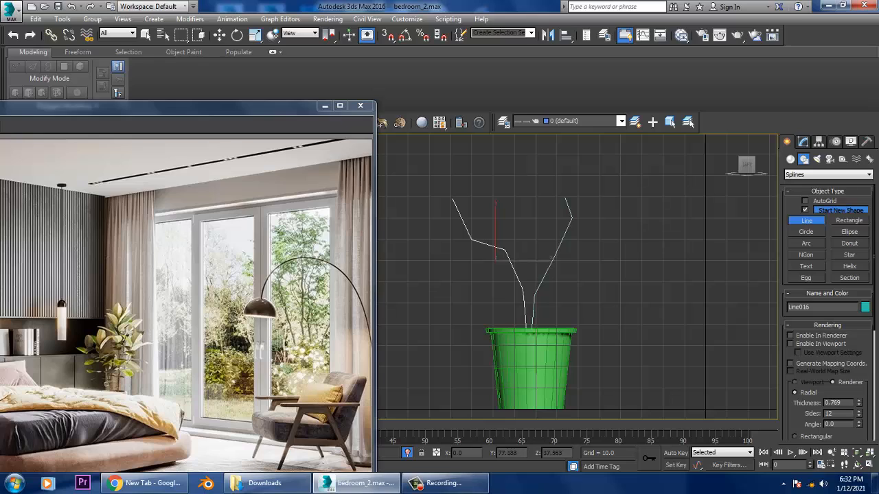
Draw a third stem line from the pot's top that rises to the right and ends in a nearly horizontal segment.
{"action": "left_click", "coordinate": [539, 329]}
{"action": "left_click", "coordinate": [554, 295]}
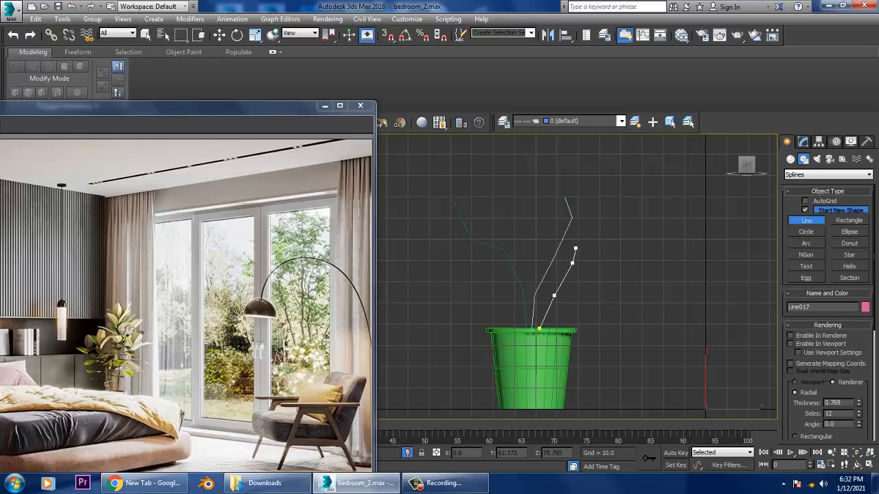
{"action": "left_click", "coordinate": [584, 245]}
{"action": "right_click", "coordinate": [635, 238]}
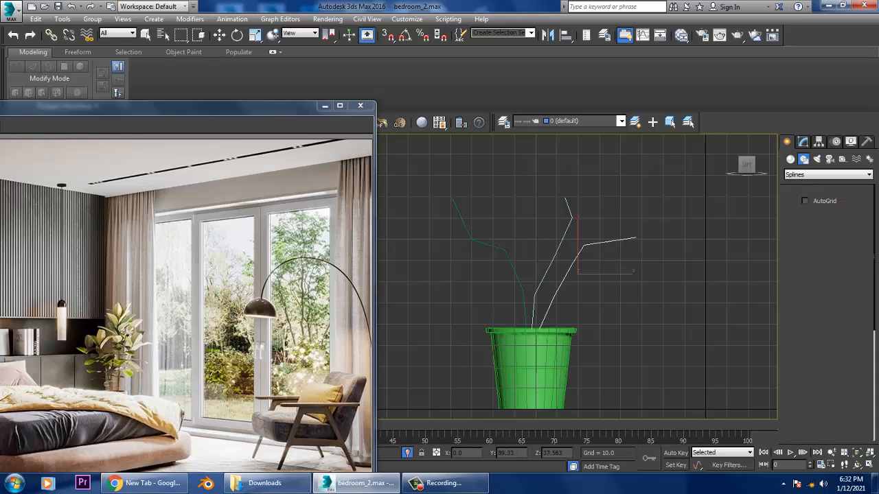
Draw a fourth, tallest stem as a zigzag line from the left part of the pot's top, rising above the other stems.
{"action": "left_click", "coordinate": [515, 330]}
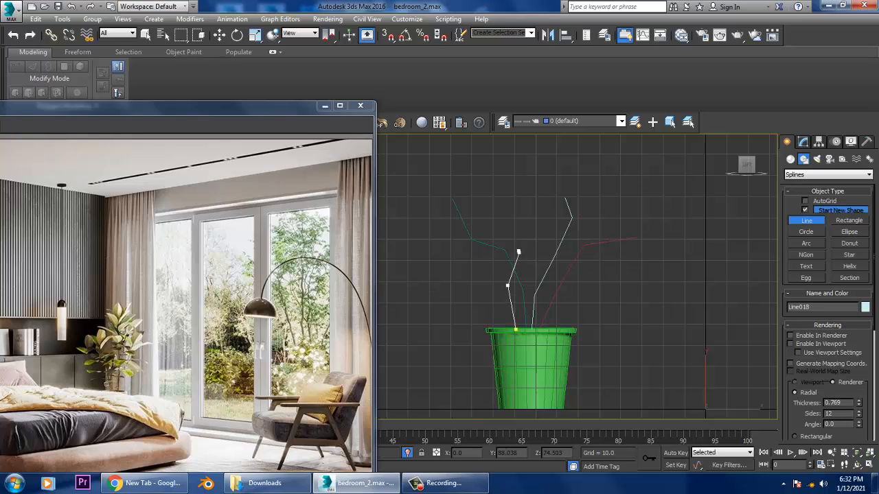
{"action": "left_click", "coordinate": [518, 252]}
{"action": "left_click", "coordinate": [504, 184]}
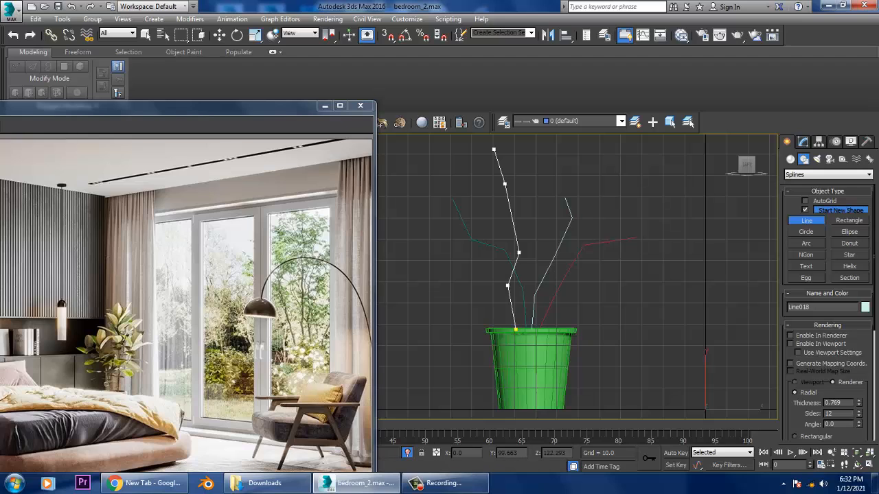
{"action": "right_click", "coordinate": [494, 149]}
{"action": "right_click", "coordinate": [493, 149]}
In the perspective view, make the pink rightmost stem line renderable in the viewport with a radial thickness of 0.589.
{"action": "key", "text": "alt+w"}
{"action": "key", "text": "alt+w"}
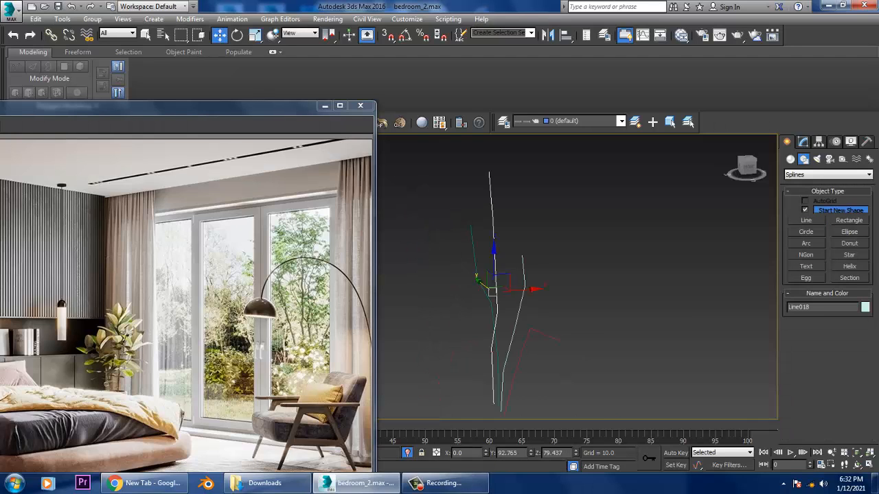
{"action": "middle_click_drag", "start_coordinate": [577, 274], "coordinate": [529, 278], "text": "alt"}
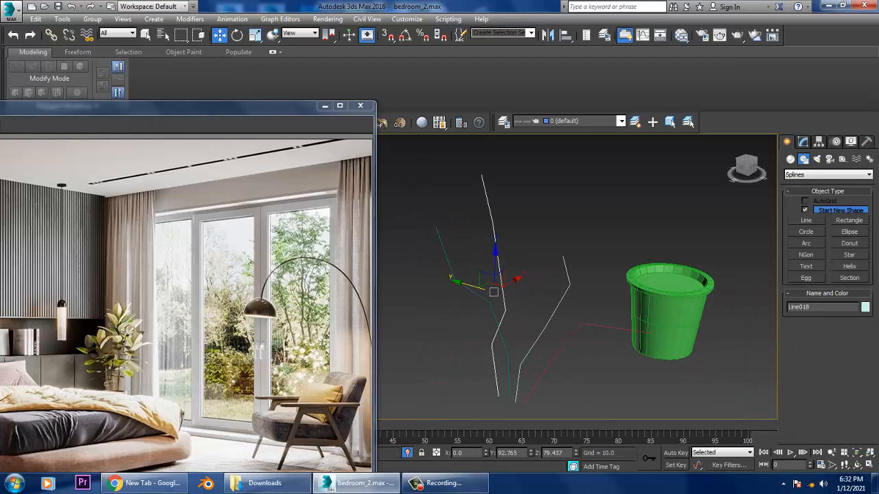
{"action": "left_click", "coordinate": [549, 361]}
{"action": "middle_click_drag", "start_coordinate": [570, 350], "coordinate": [571, 356], "text": "alt"}
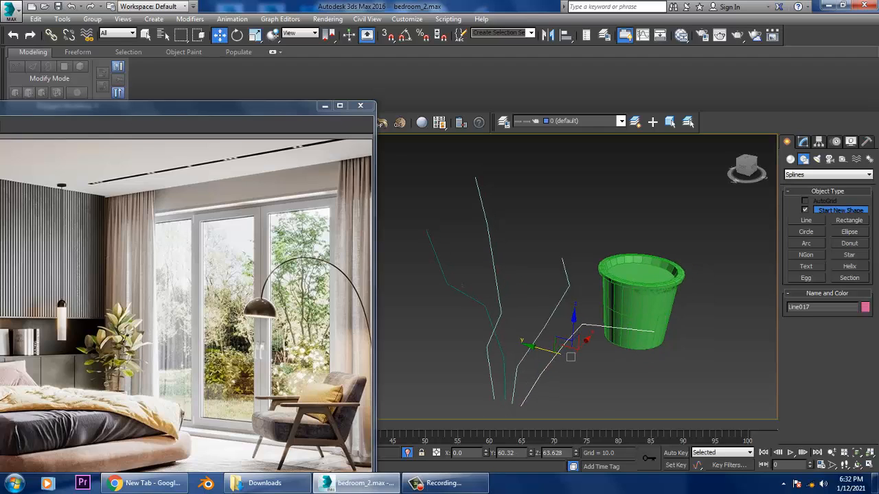
{"action": "key", "text": "m"}
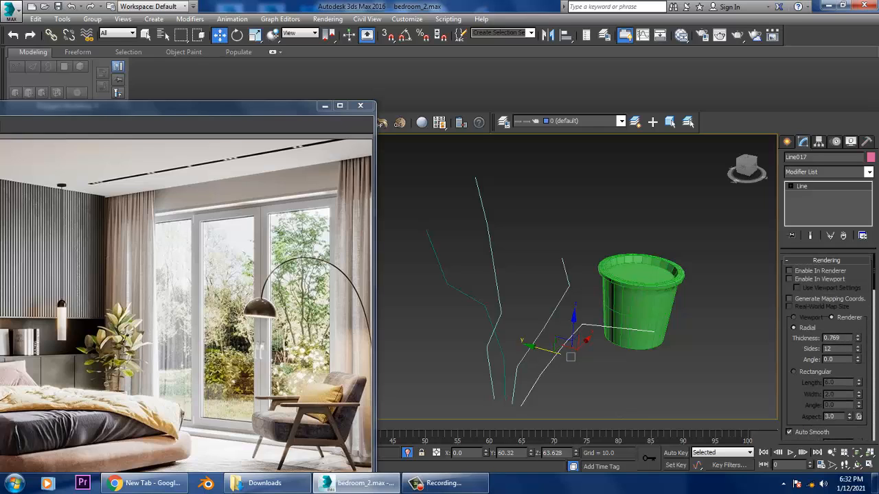
{"action": "left_click", "coordinate": [788, 279]}
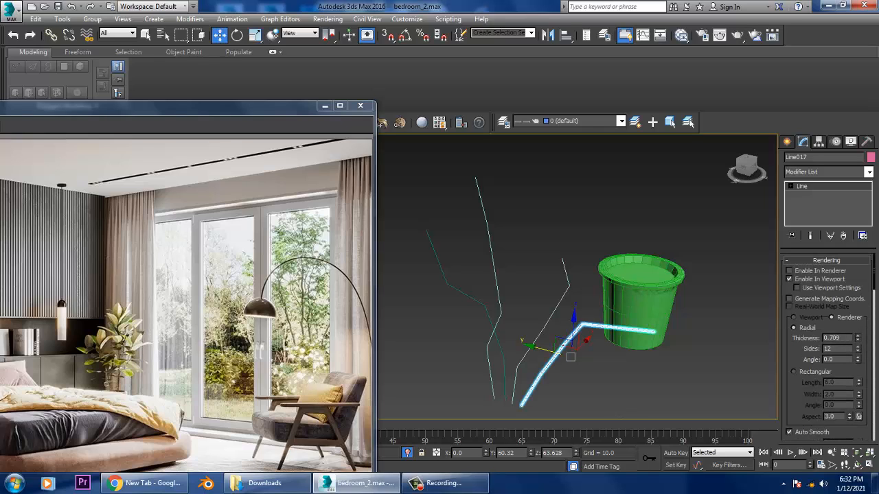
{"action": "left_click_drag", "start_coordinate": [857, 338], "coordinate": [856, 348]}
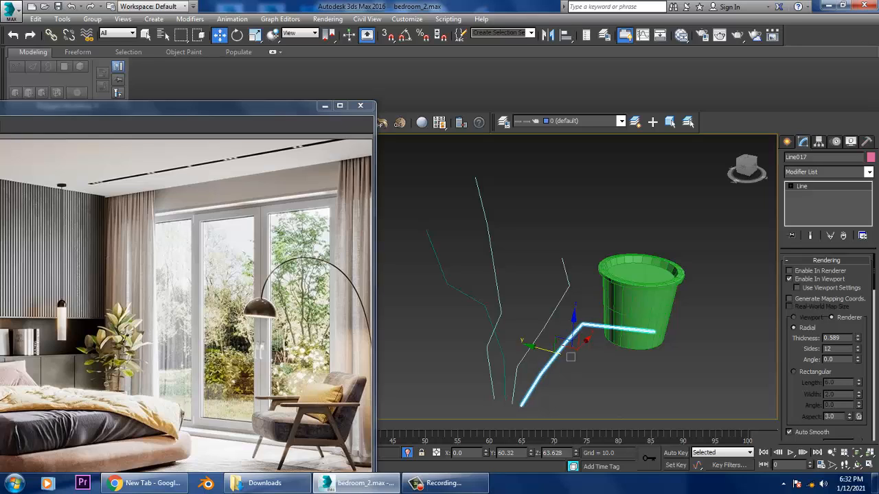
Enable viewport rendering on the other three stems, with thickness 0.559 for the first stem, 0.339 for the tallest and 0.349 for the teal one.
{"action": "left_click", "coordinate": [539, 331]}
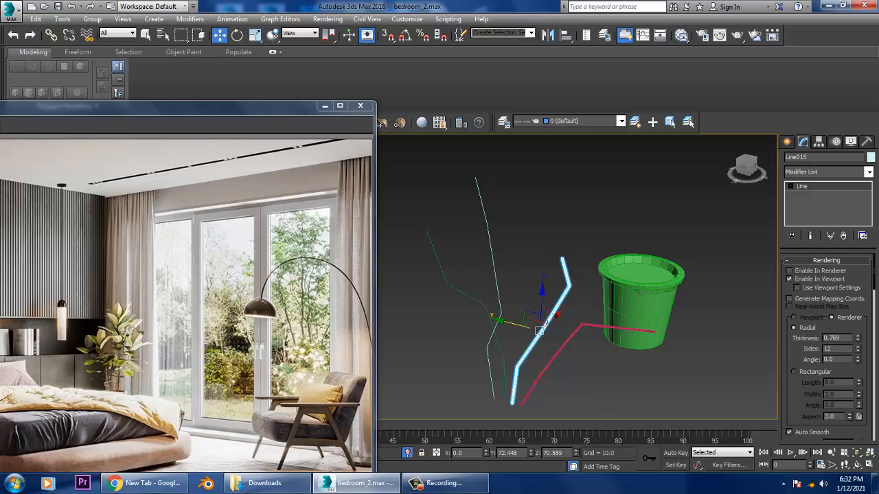
{"action": "left_click_drag", "start_coordinate": [857, 337], "coordinate": [857, 355]}
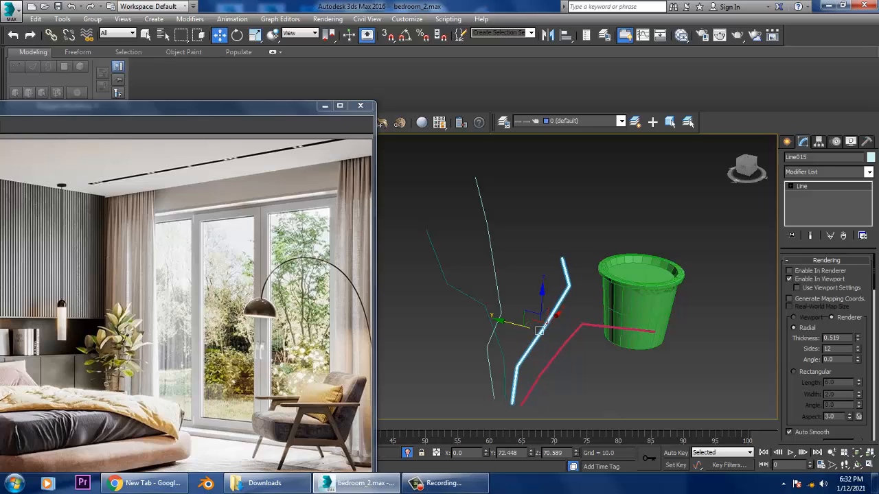
{"action": "left_click", "coordinate": [488, 295], "text": "ctrl"}
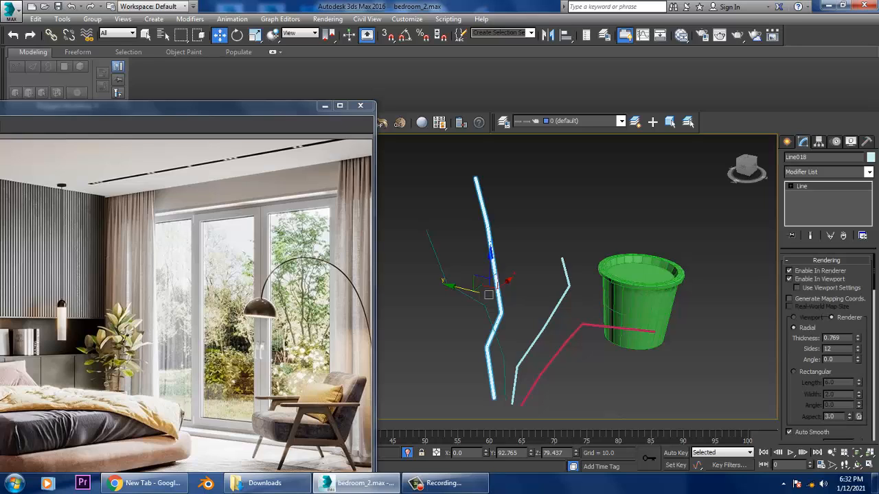
{"action": "left_click", "coordinate": [488, 295]}
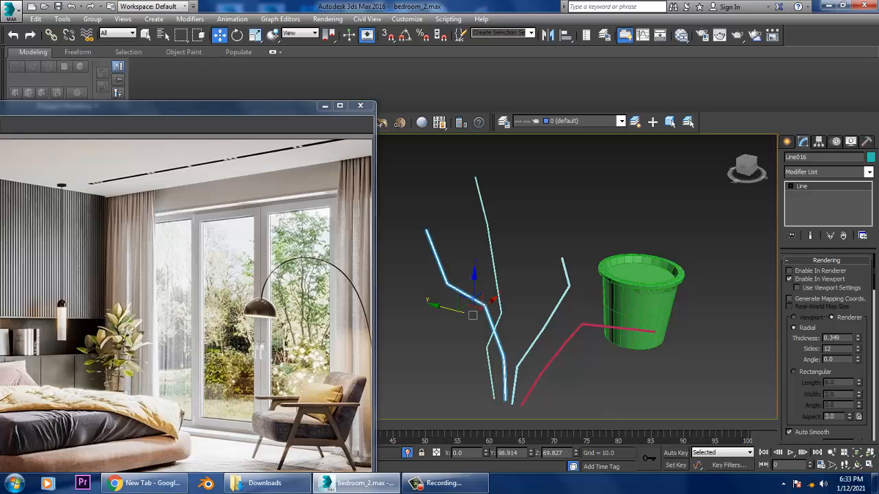
Turn on angle snap and rotate the first stem about the vertical axis to a Z rotation of 180°.
{"action": "middle_click_drag", "start_coordinate": [472, 315], "coordinate": [529, 309], "text": "alt"}
{"action": "left_click", "coordinate": [551, 302]}
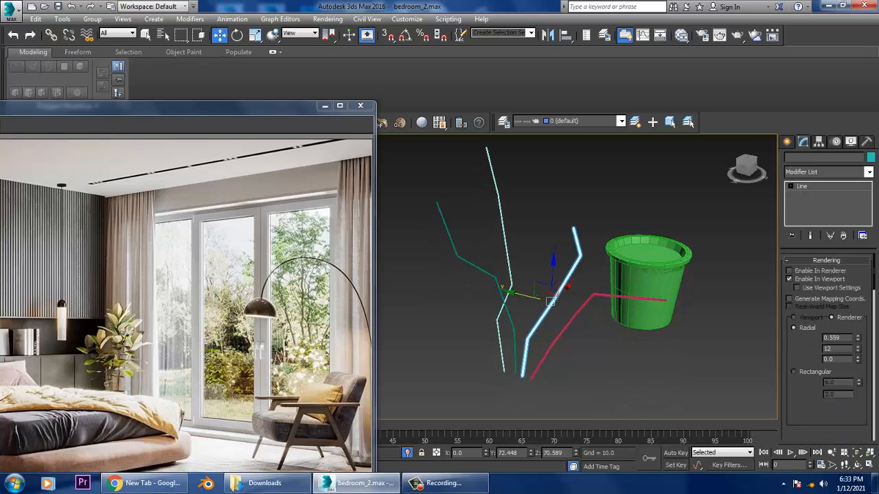
{"action": "key", "text": "a"}
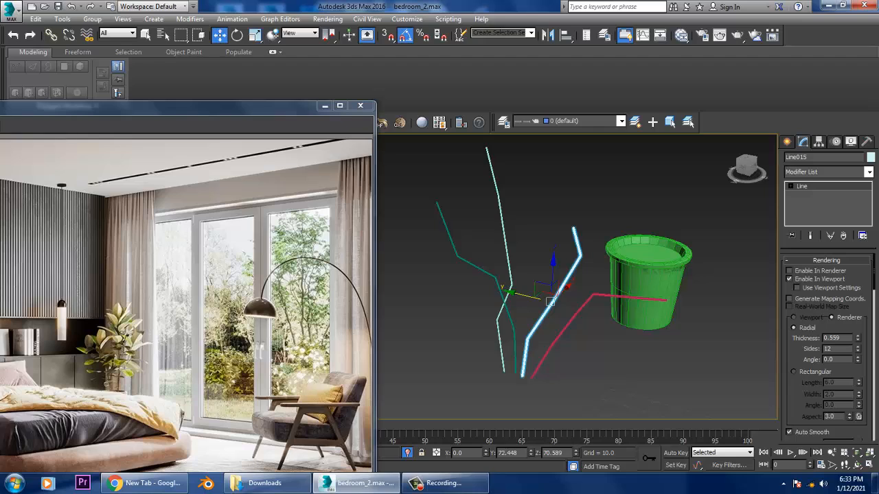
{"action": "right_click", "coordinate": [405, 34]}
{"action": "left_click", "coordinate": [509, 165]}
{"action": "key", "text": "e"}
{"action": "left_click_drag", "start_coordinate": [549, 318], "coordinate": [494, 318]}
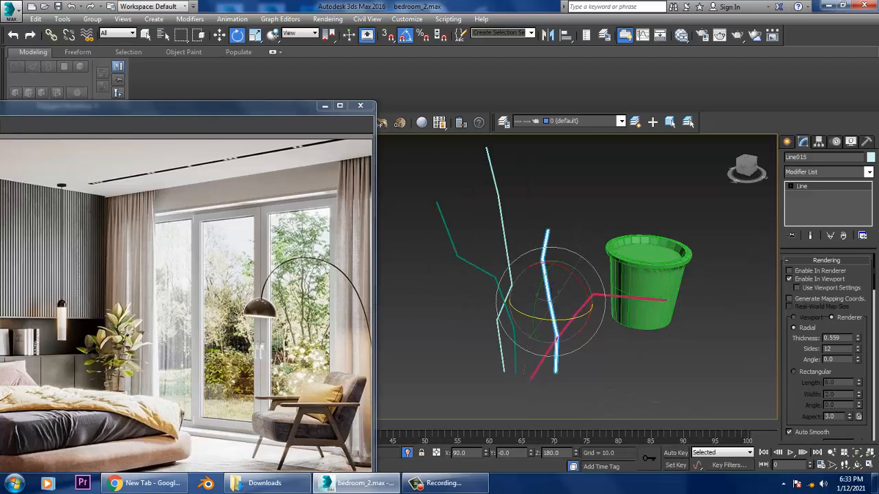
Rotate the tallest stem about the vertical axis to a Z rotation of 0° and shift it to X 5.208.
{"action": "key", "text": "w"}
{"action": "middle_click_drag", "start_coordinate": [584, 275], "coordinate": [514, 323], "text": "alt"}
{"action": "key", "text": "e"}
{"action": "left_click_drag", "start_coordinate": [528, 278], "coordinate": [576, 284]}
{"action": "middle_click_drag", "start_coordinate": [577, 284], "coordinate": [549, 286], "text": "alt"}
{"action": "left_click_drag", "start_coordinate": [550, 285], "coordinate": [554, 285]}
{"action": "key", "text": "w"}
{"action": "middle_click_drag", "start_coordinate": [553, 286], "coordinate": [542, 259], "text": "alt"}
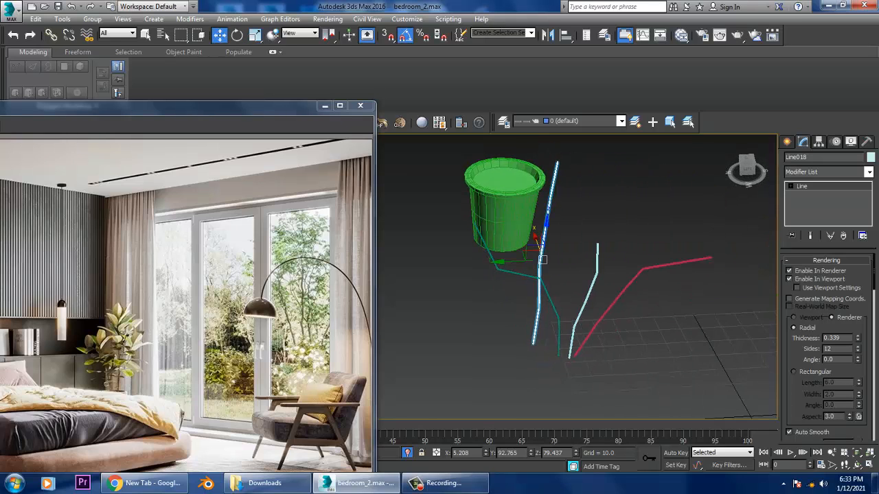
Move the tallest stem toward the other stems' bases to Y 79.282 and tilt it about 10.5°.
{"action": "left_click_drag", "start_coordinate": [542, 259], "coordinate": [578, 259]}
{"action": "middle_click_drag", "start_coordinate": [579, 259], "coordinate": [584, 256], "text": "alt"}
{"action": "key", "text": "e"}
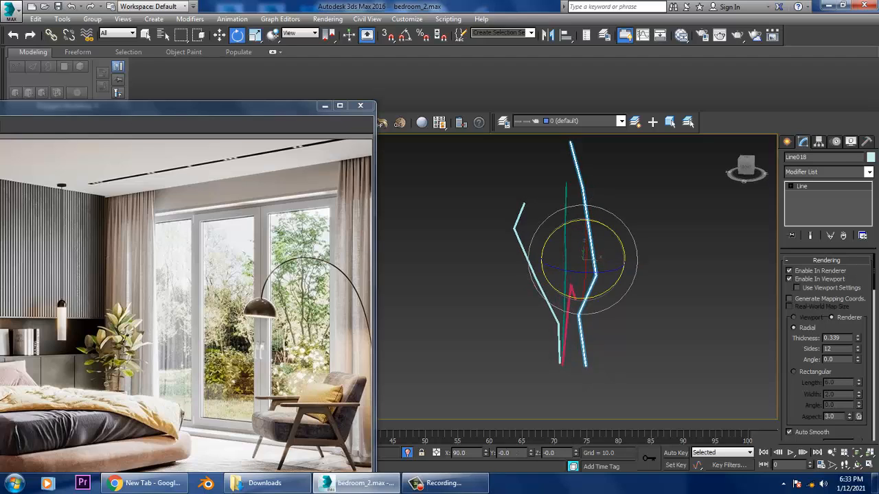
{"action": "left_click_drag", "start_coordinate": [583, 261], "coordinate": [598, 219]}
{"action": "middle_click_drag", "start_coordinate": [598, 219], "coordinate": [604, 220], "text": "alt"}
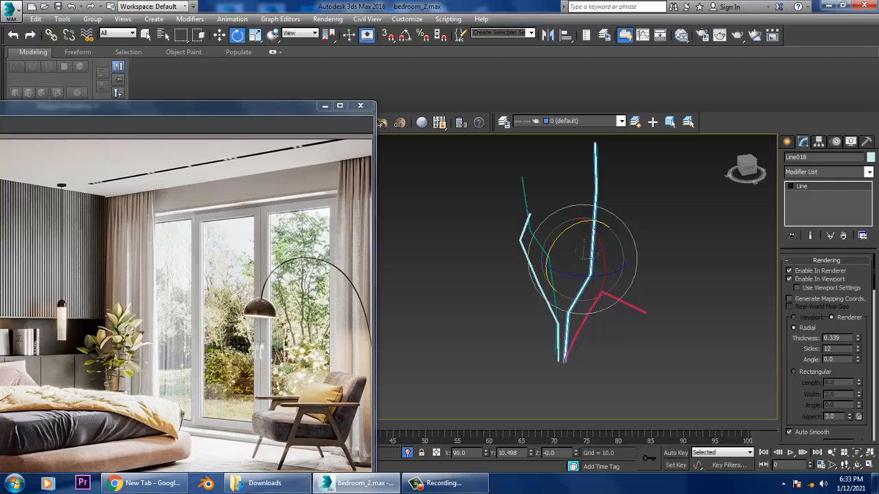
Shift the tallest stem's two upper vertices about 2.6 units along X to reshape its top.
{"action": "key", "text": "w"}
{"action": "key", "text": "1"}
{"action": "middle_click_drag", "start_coordinate": [584, 275], "coordinate": [601, 385]}
{"action": "left_click_drag", "start_coordinate": [716, 363], "coordinate": [584, 227]}
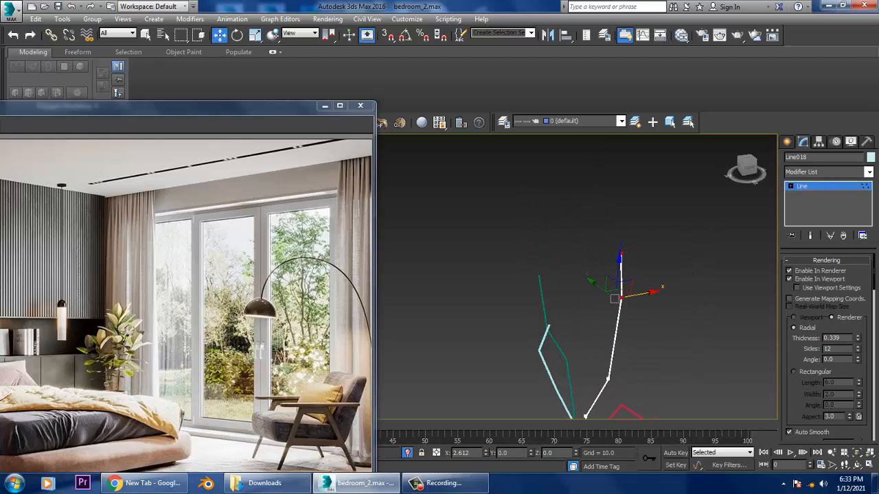
{"action": "middle_click_drag", "start_coordinate": [584, 416], "coordinate": [592, 311], "text": "alt"}
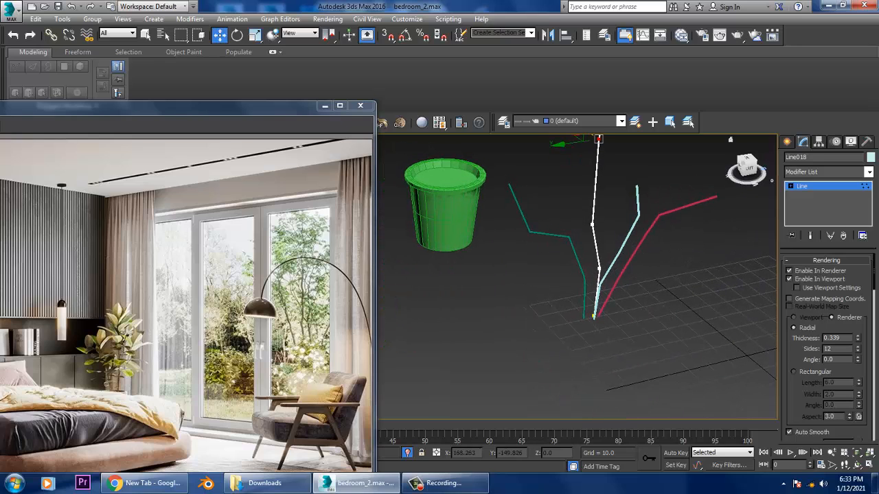
{"action": "key", "text": "1"}
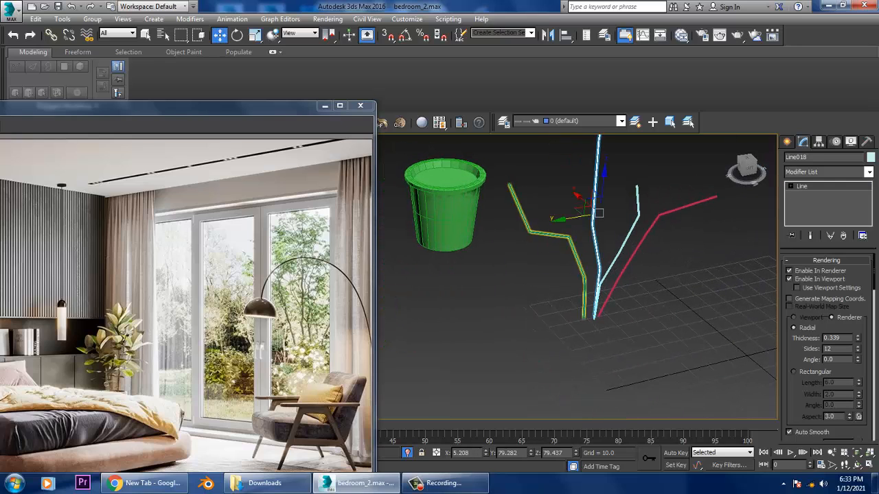
Move the teal stem along Y to 96.519 so its base sits closer to the other stems.
{"action": "mouse_move", "coordinate": [556, 237]}
{"action": "left_mouse_down"}
{"action": "mouse_move", "coordinate": [555, 249]}
{"action": "mouse_move", "coordinate": [567, 252]}
{"action": "mouse_move", "coordinate": [559, 250]}
{"action": "left_mouse_up"}
{"action": "middle_click_drag", "start_coordinate": [559, 250], "coordinate": [549, 274], "text": "alt"}
{"action": "scroll", "coordinate": [549, 275], "scroll_direction": "up", "scroll_amount": 4}
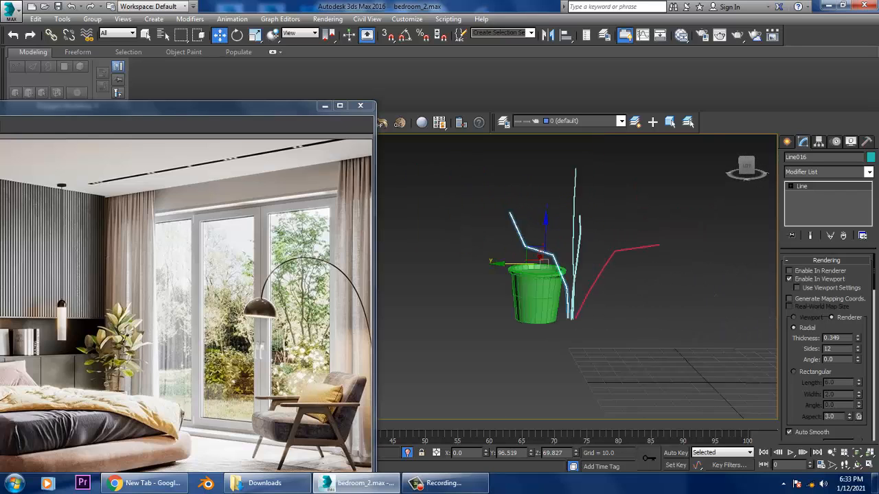
{"action": "mouse_move", "coordinate": [618, 309]}
{"action": "middle_mouse_down", "text": "alt"}
{"action": "mouse_move", "coordinate": [604, 313]}
{"action": "mouse_move", "coordinate": [611, 310]}
{"action": "middle_mouse_up", "text": "alt"}
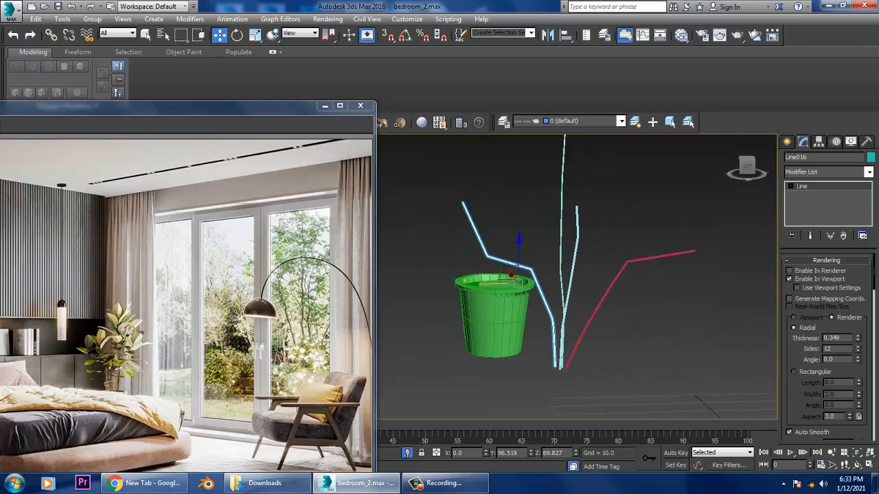
{"action": "key", "text": "alt+w"}
{"action": "key", "text": "alt+w"}
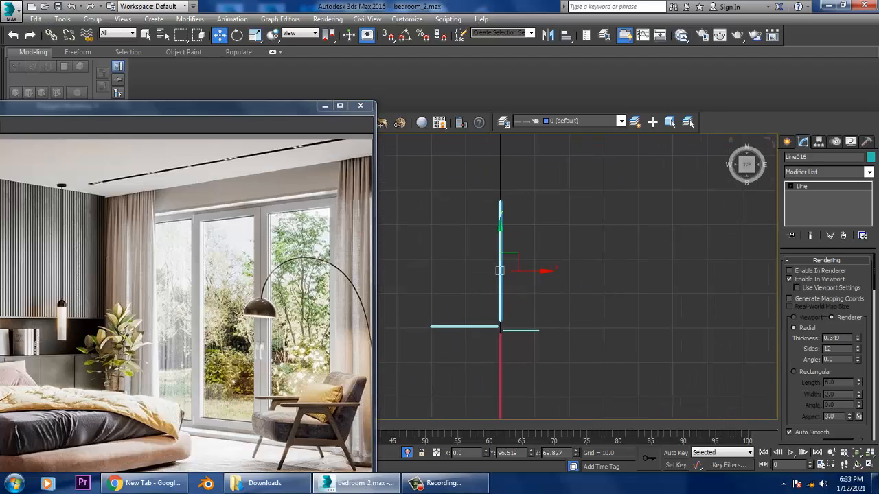
{"action": "left_click", "coordinate": [805, 231]}
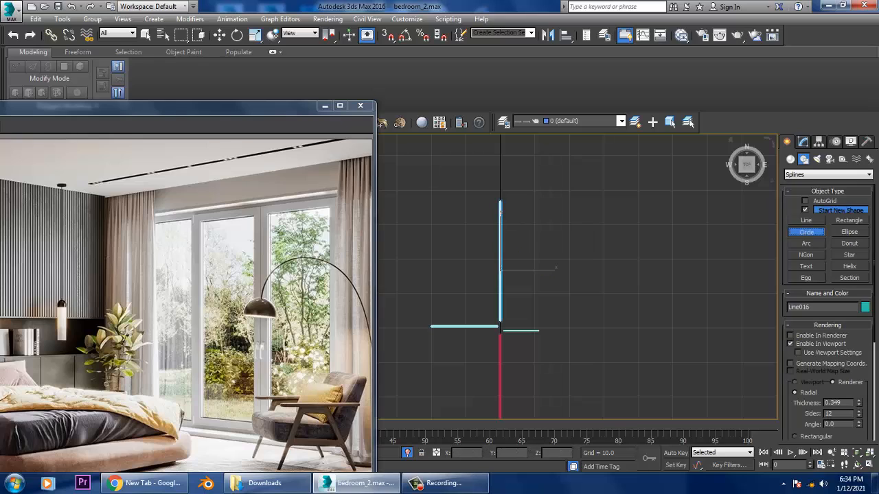
{"action": "left_click_drag", "start_coordinate": [601, 228], "coordinate": [621, 227]}
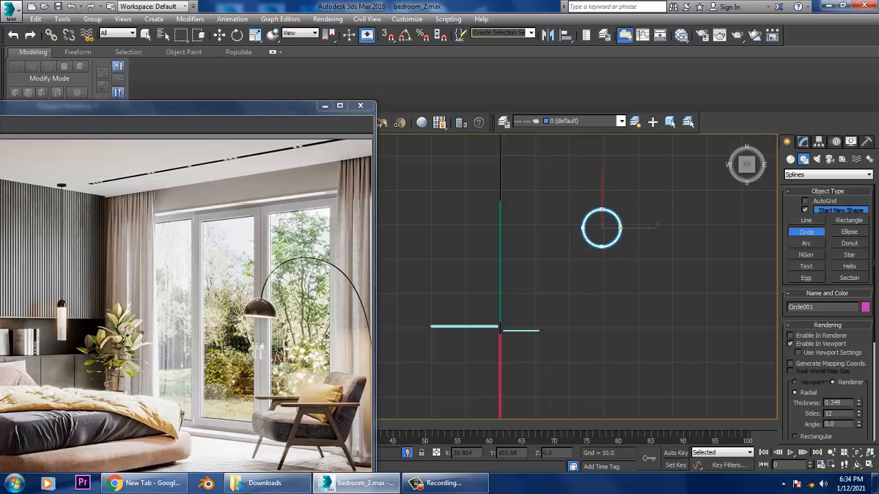
{"action": "key", "text": "ctrl+z"}
Draw a circle beside the stems in the Top view at about X 20.8, Y 111.2 and squash it to about 52% along X.
{"action": "left_click", "coordinate": [806, 231]}
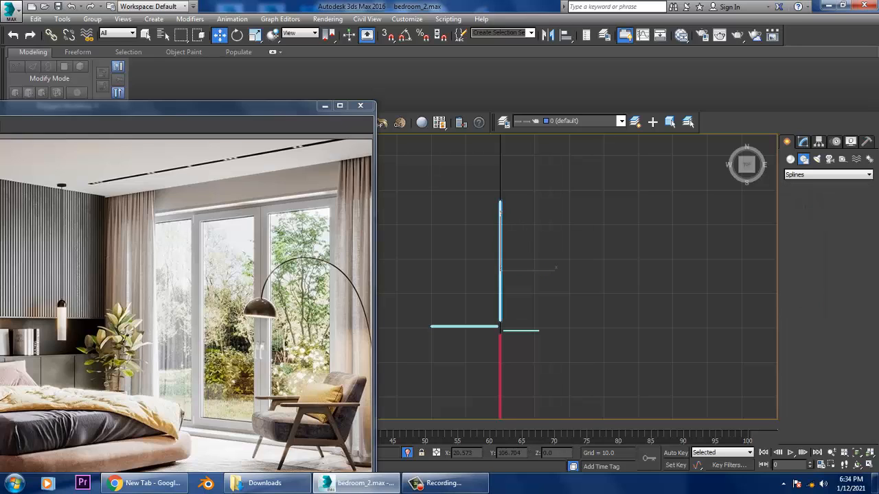
{"action": "left_click_drag", "start_coordinate": [572, 220], "coordinate": [588, 220]}
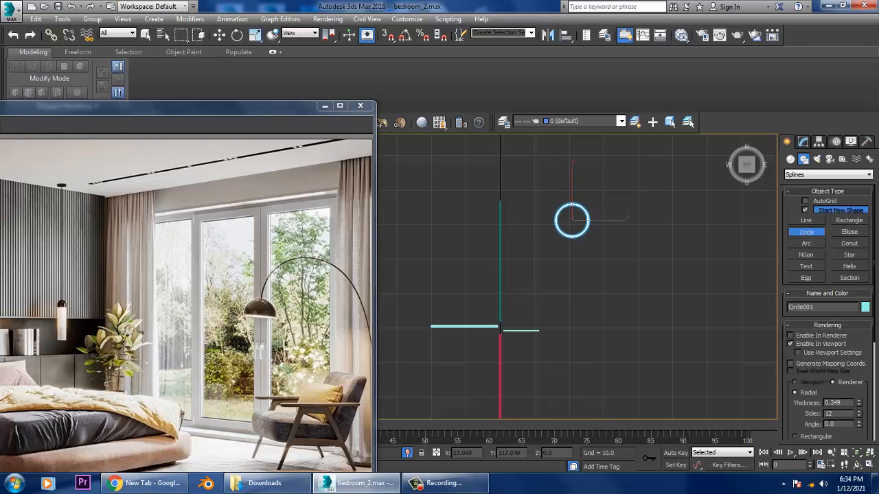
{"action": "key", "text": "w"}
{"action": "left_click", "coordinate": [802, 141]}
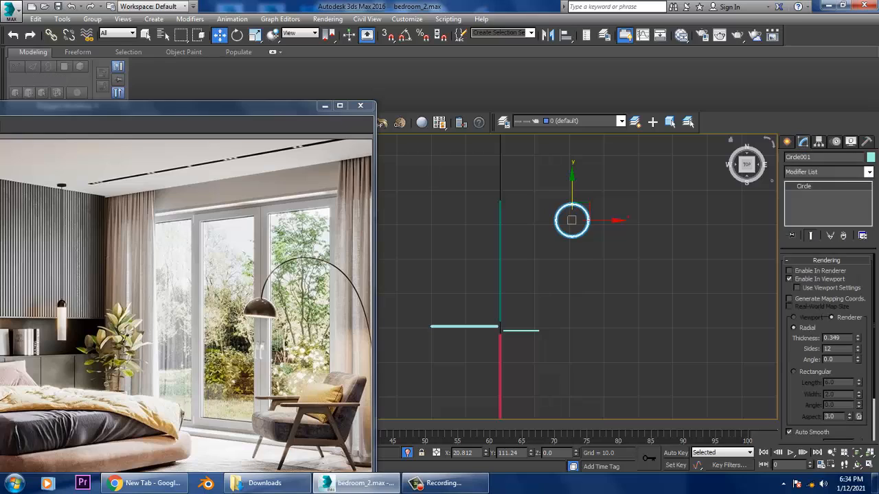
{"action": "key", "text": "r"}
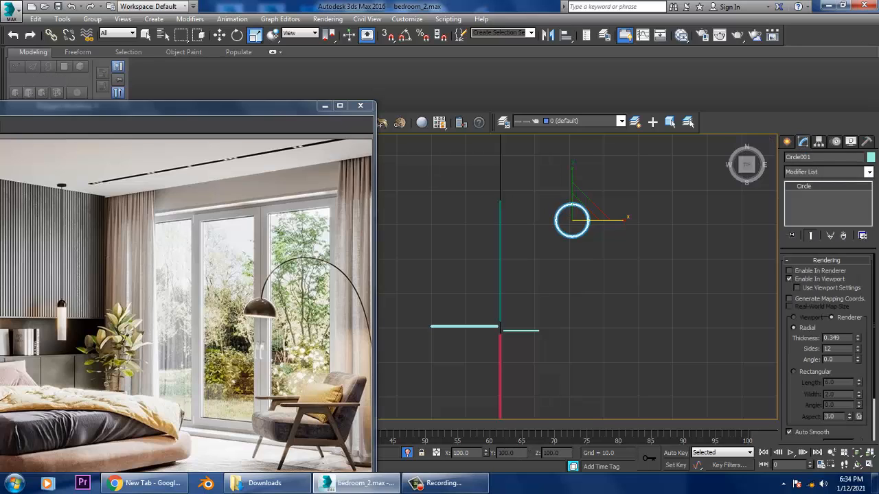
{"action": "left_click_drag", "start_coordinate": [614, 219], "coordinate": [583, 219]}
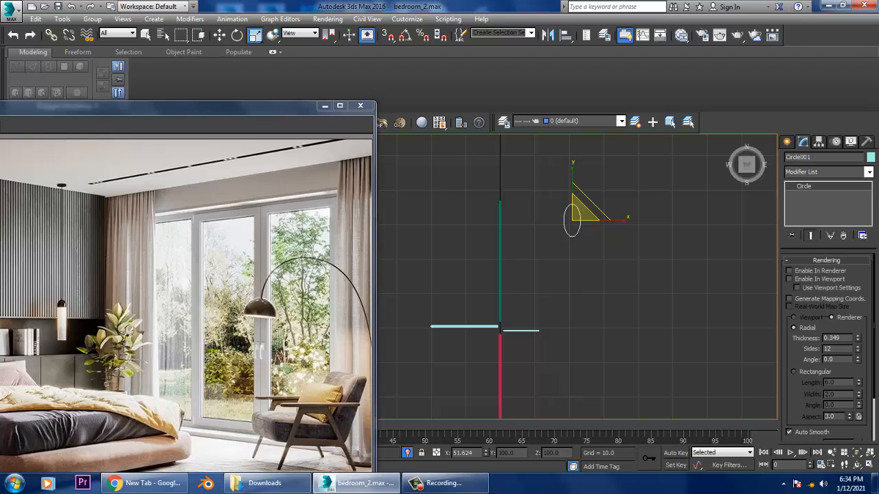
Apply an Extrude modifier to the squashed circle.
{"action": "key", "text": "alt+w"}
{"action": "key", "text": "alt+w"}
{"action": "middle_click_drag", "start_coordinate": [576, 275], "coordinate": [611, 261], "text": "alt"}
{"action": "key", "text": "w"}
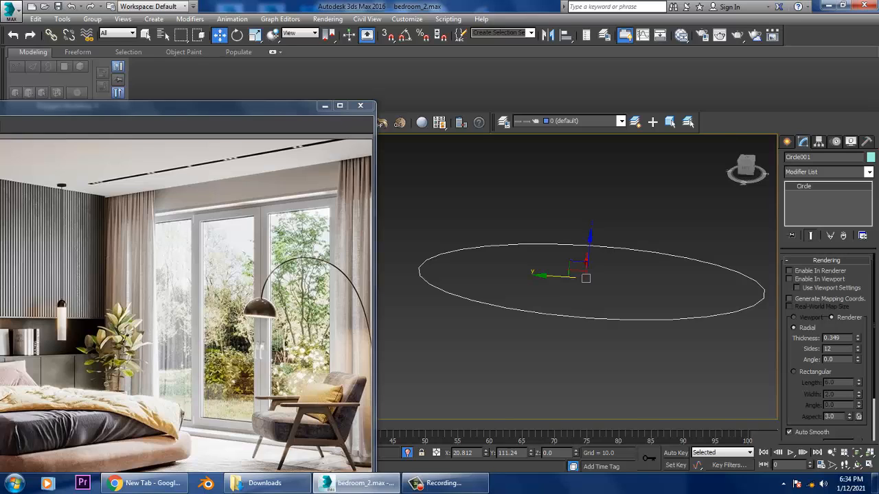
{"action": "middle_click_drag", "start_coordinate": [577, 275], "coordinate": [576, 292], "text": "alt"}
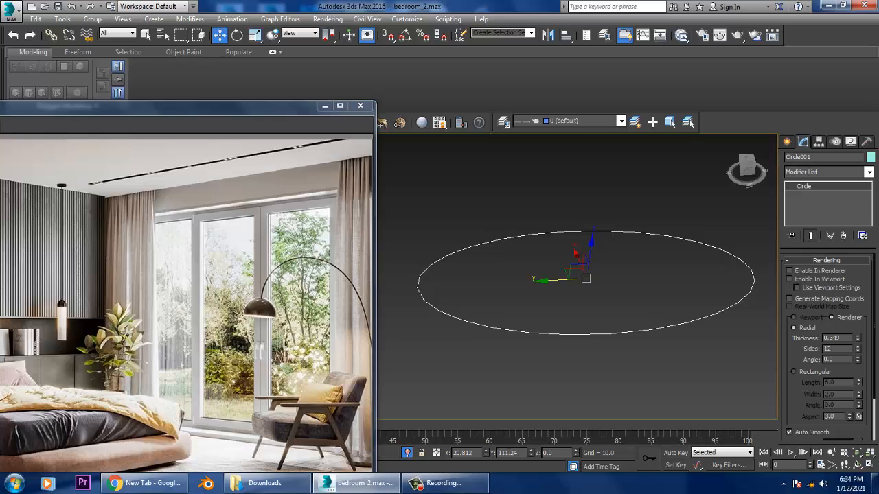
{"action": "left_click", "coordinate": [868, 172]}
{"action": "key", "text": "e"}
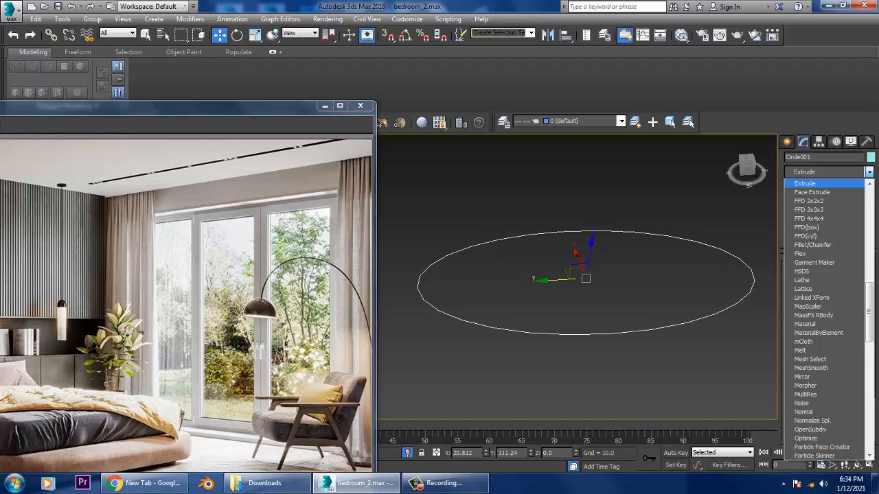
{"action": "key", "text": "Return"}
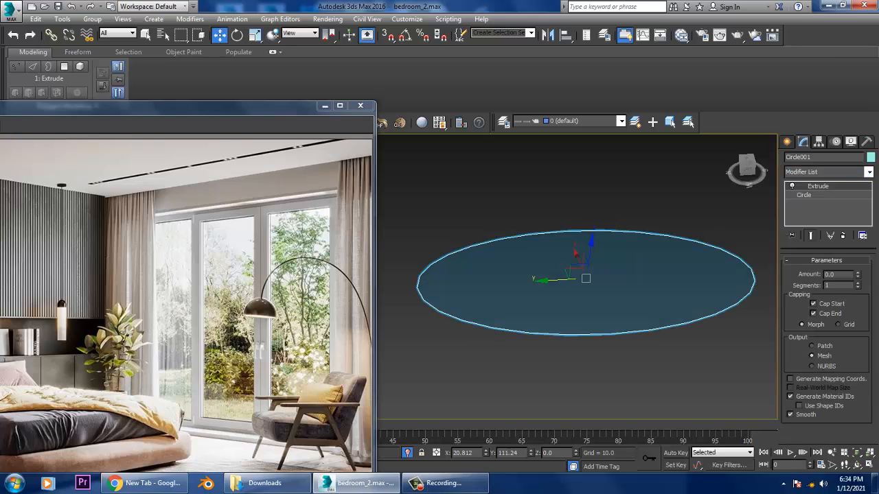
Set the oval's extrusion amount to 0.2 to make a thin leaf blank.
{"action": "left_click_drag", "start_coordinate": [857, 274], "coordinate": [857, 293]}
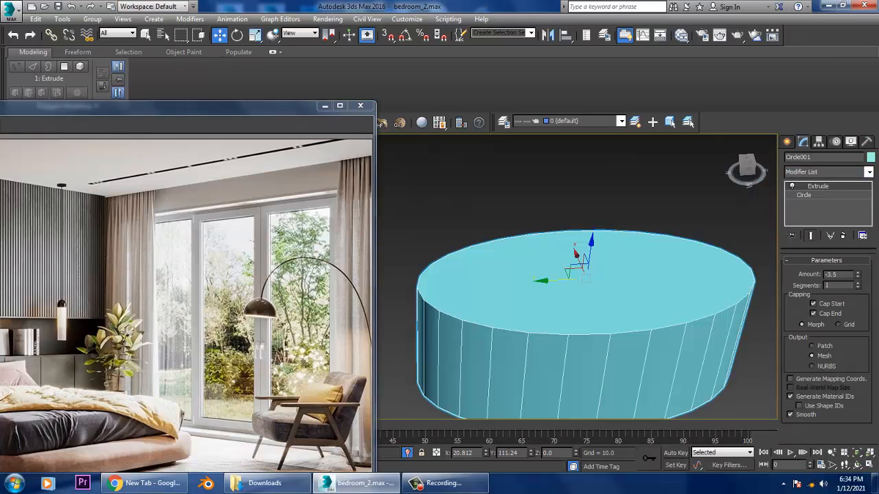
{"action": "key", "text": "ctrl+z"}
{"action": "type", "text": "0.5"}
{"action": "key", "text": "Return"}
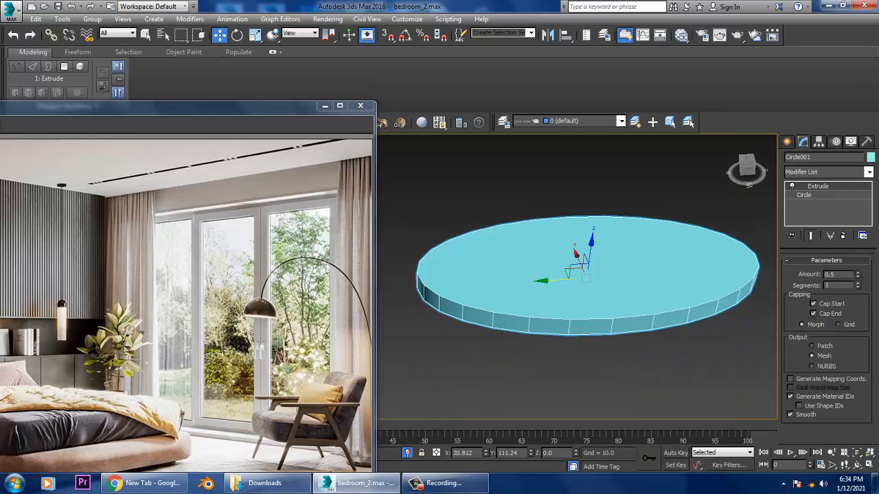
{"action": "double_click", "coordinate": [829, 274]}
{"action": "type", "text": "0.2"}
{"action": "key", "text": "Return"}
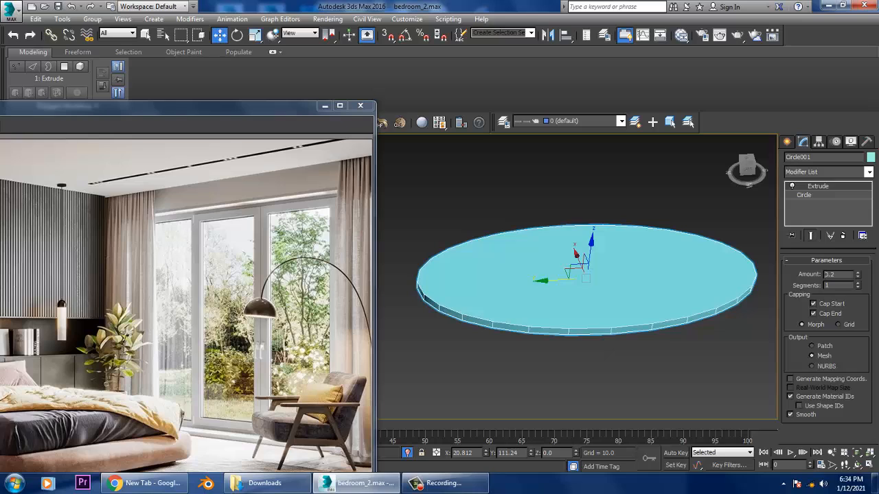
Convert the extruded oval to an Editable Poly.
{"action": "right_click", "coordinate": [605, 255]}
{"action": "mouse_move", "coordinate": [526, 366]}
{"action": "key", "text": "Escape"}
{"action": "key", "text": "alt+w"}
{"action": "key", "text": "alt+w"}
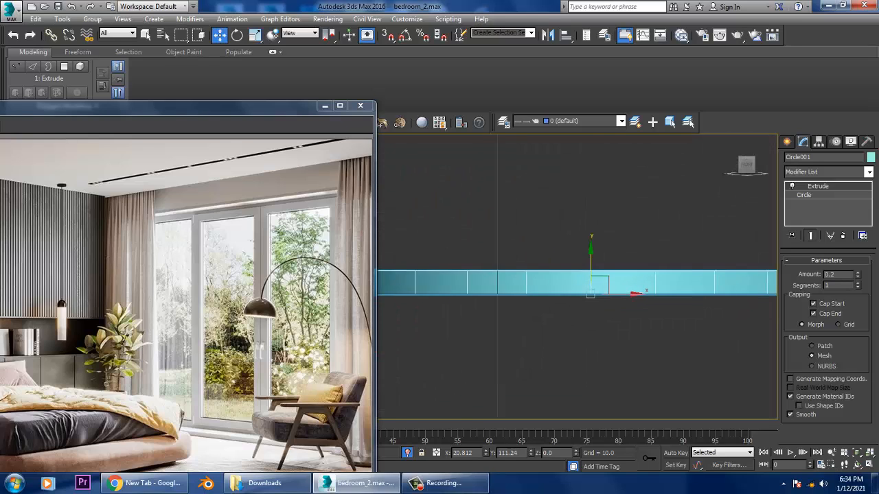
{"action": "key", "text": "alt+w"}
{"action": "key", "text": "alt+w"}
{"action": "key", "text": "z"}
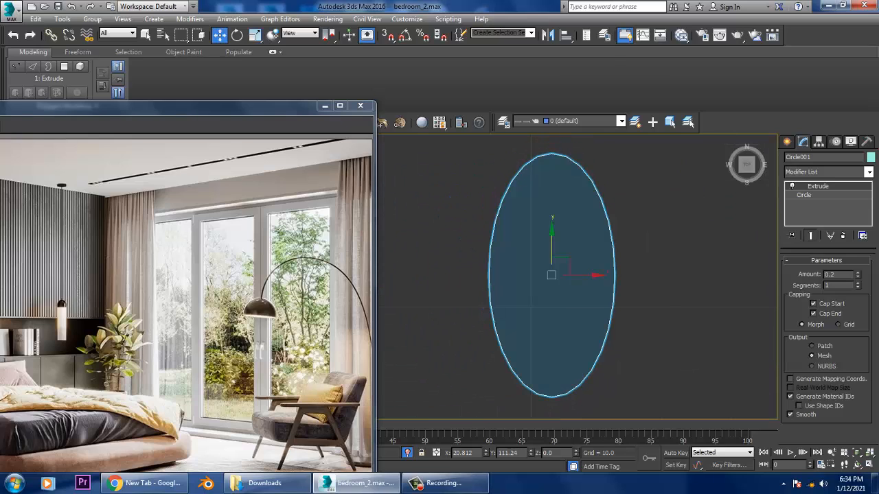
{"action": "right_click", "coordinate": [567, 192]}
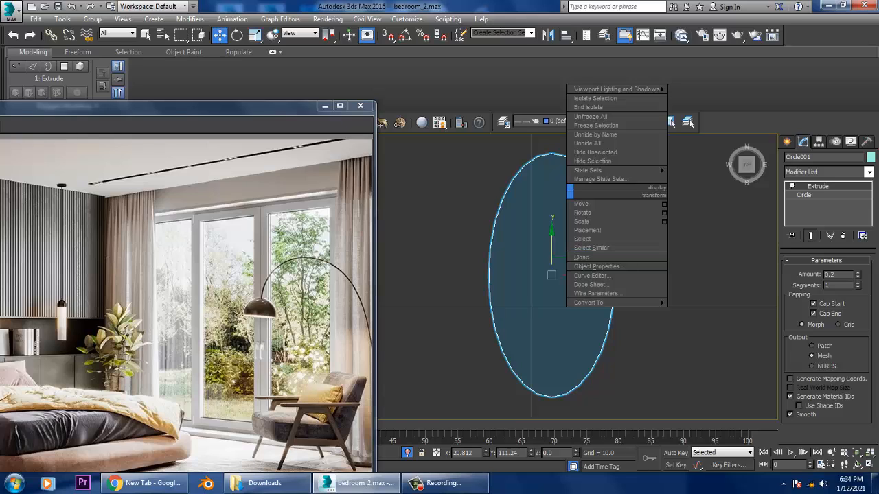
{"action": "right_click", "coordinate": [534, 273]}
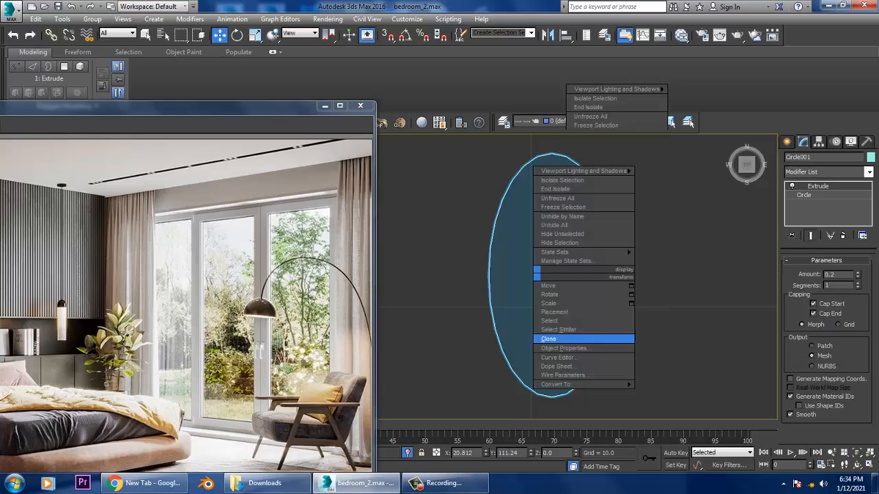
{"action": "mouse_move", "coordinate": [584, 384]}
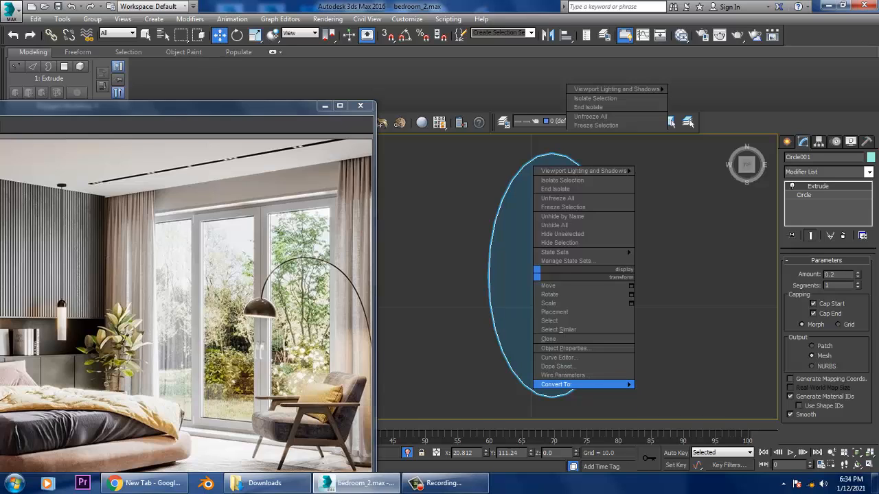
{"action": "left_click", "coordinate": [673, 393]}
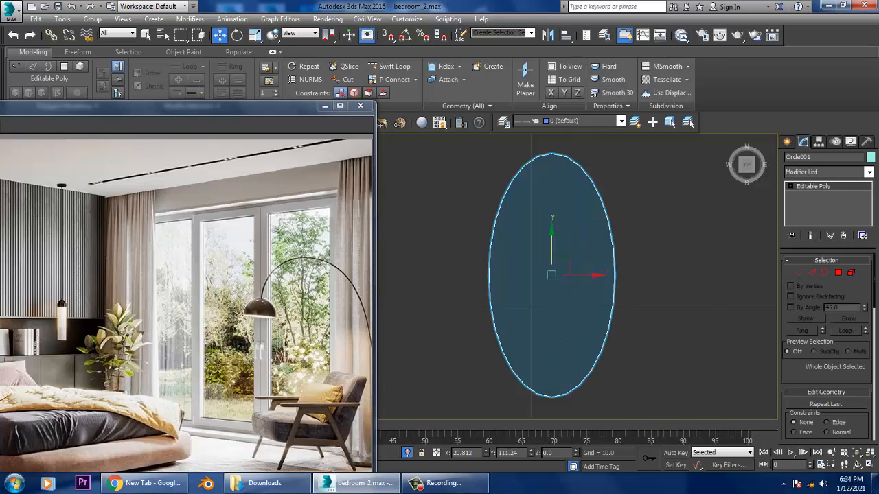
Cut a straight edge lengthwise down the middle of the oval's upper face, between its two end vertices.
{"action": "right_click", "coordinate": [577, 246]}
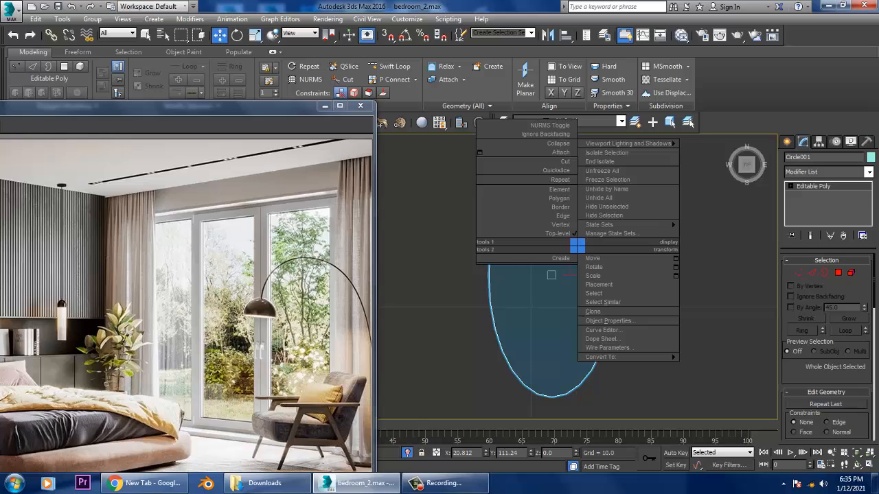
{"action": "left_click", "coordinate": [565, 161]}
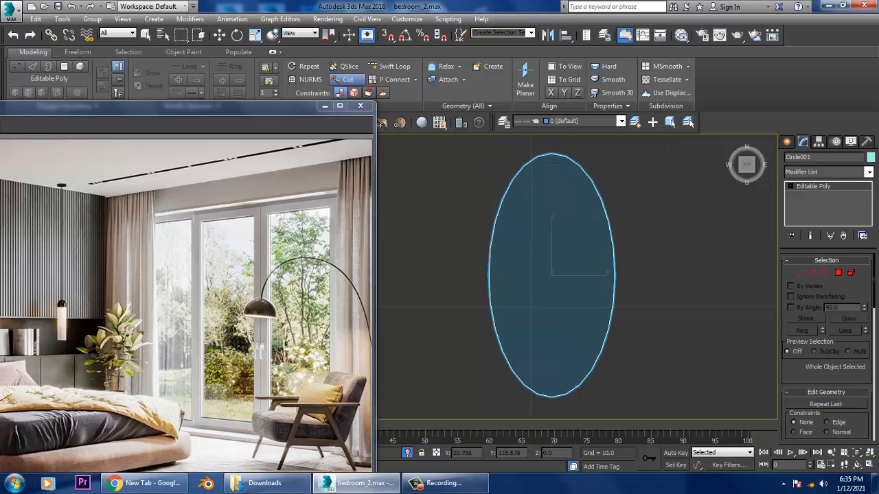
{"action": "left_click", "coordinate": [551, 154]}
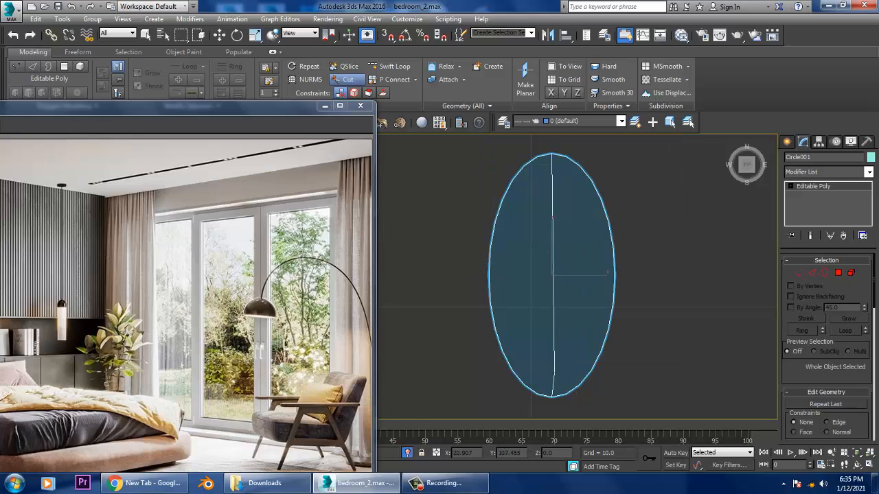
{"action": "key", "text": "w"}
{"action": "key", "text": "alt+w"}
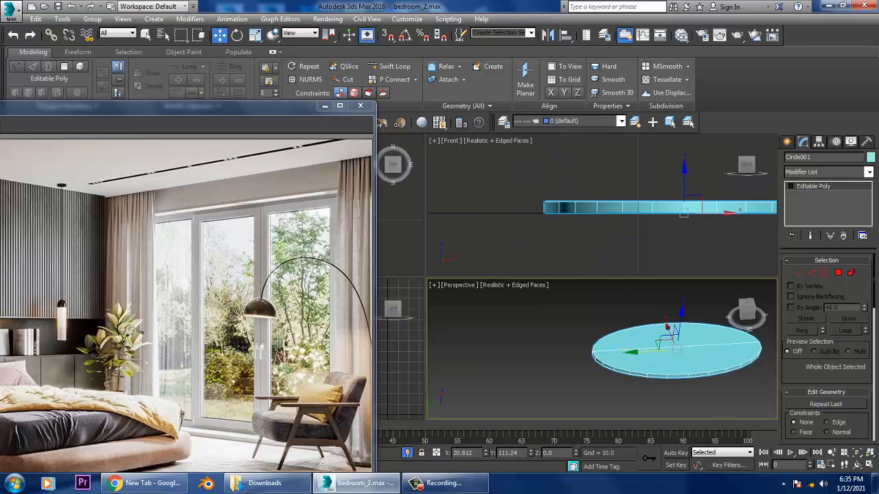
{"action": "middle_click_drag", "start_coordinate": [669, 327], "coordinate": [640, 327]}
{"action": "key", "text": "alt+w"}
{"action": "middle_click_drag", "start_coordinate": [514, 254], "coordinate": [592, 193], "text": "alt"}
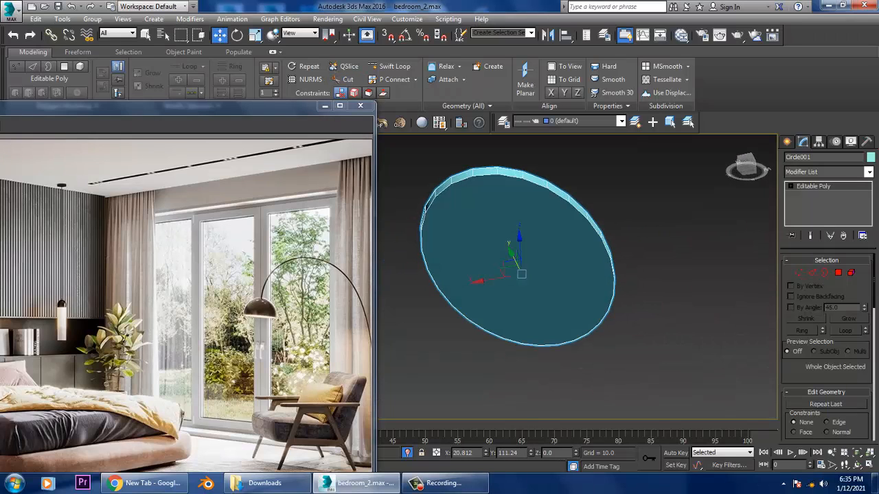
{"action": "right_click", "coordinate": [402, 197]}
{"action": "left_click", "coordinate": [384, 112]}
{"action": "right_click", "coordinate": [467, 197]}
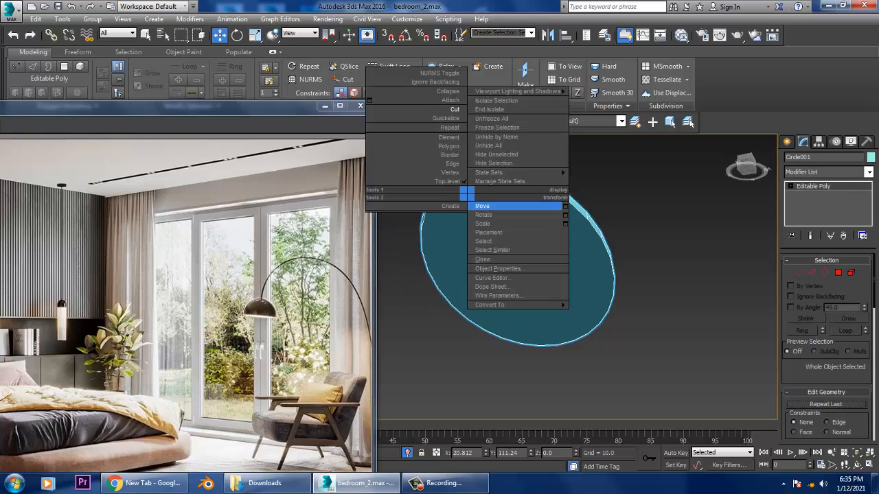
{"action": "left_click", "coordinate": [419, 109]}
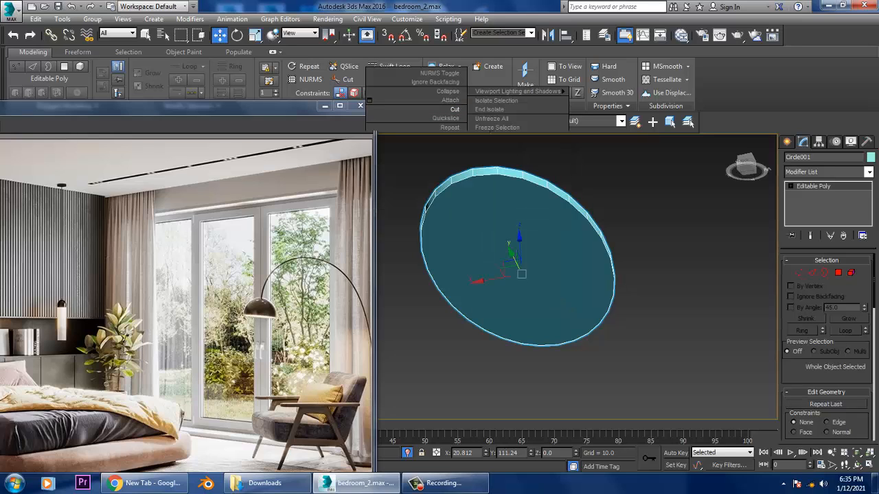
Cut a matching lengthwise edge down the middle of the oval's underside, from one end vertex to the other.
{"action": "middle_click_drag", "start_coordinate": [522, 261], "coordinate": [542, 254], "text": "alt"}
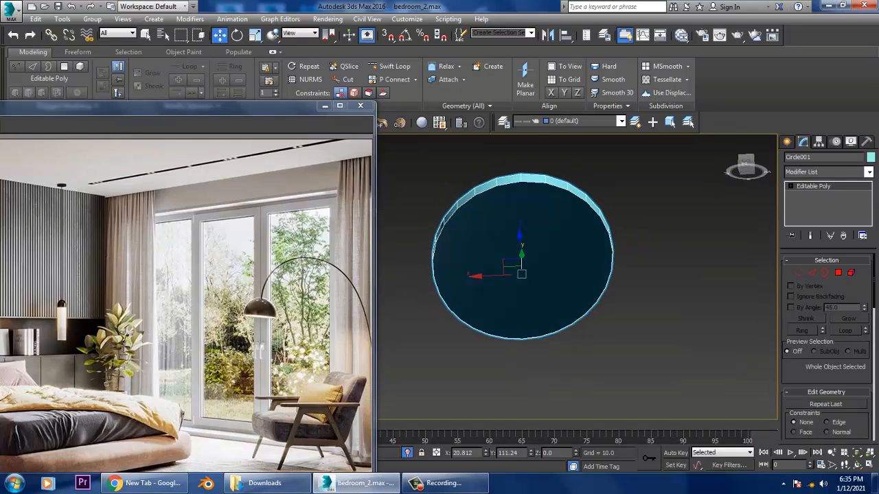
{"action": "right_click", "coordinate": [548, 209]}
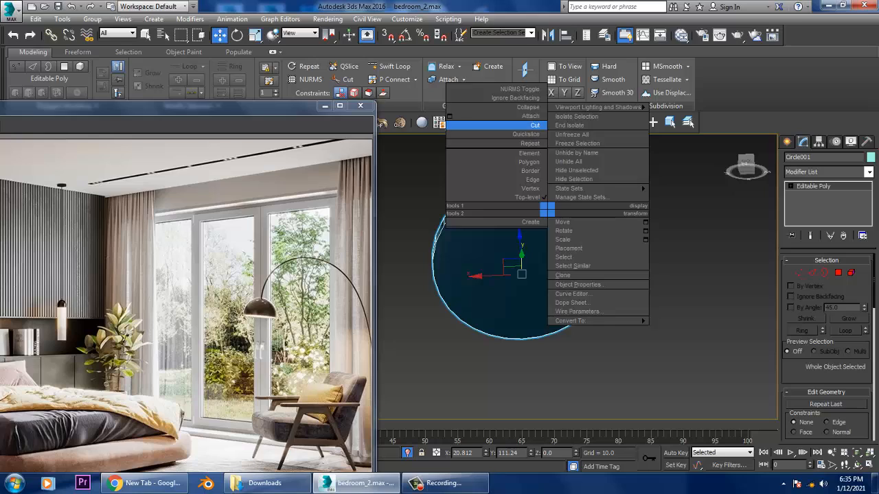
{"action": "left_click", "coordinate": [534, 125]}
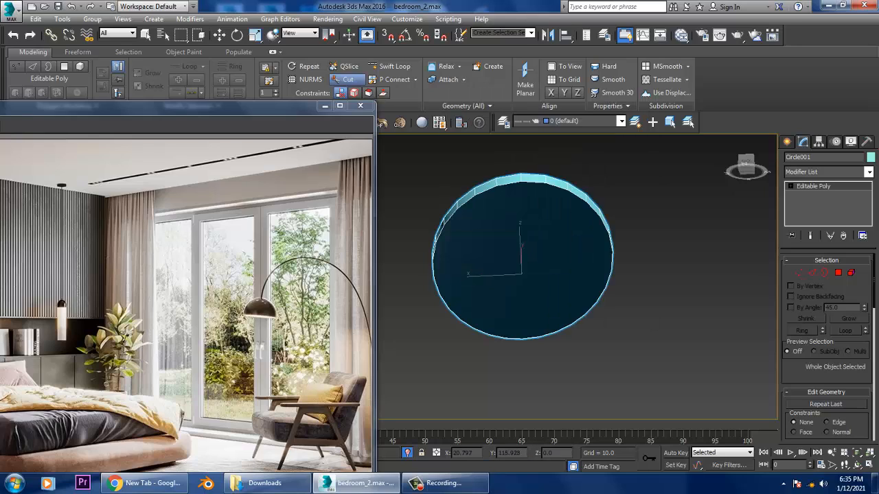
{"action": "left_click", "coordinate": [521, 182]}
{"action": "key", "text": "alt+x"}
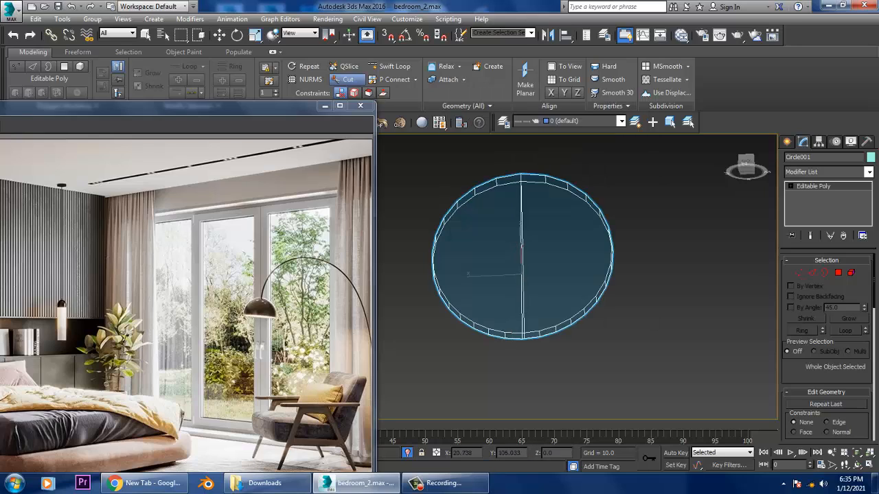
{"action": "middle_click_drag", "start_coordinate": [521, 333], "coordinate": [611, 377], "text": "alt"}
{"action": "right_click", "coordinate": [604, 370]}
{"action": "key", "text": "alt+x"}
{"action": "scroll", "coordinate": [604, 255], "scroll_direction": "down", "scroll_amount": 4}
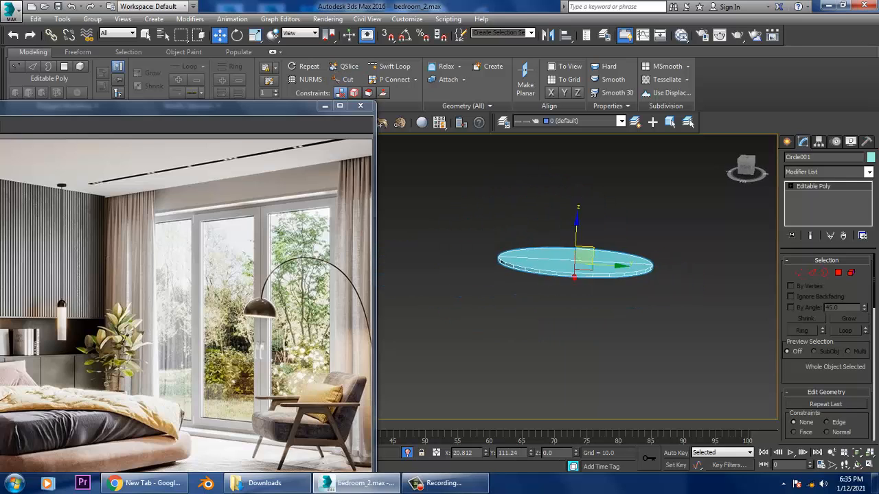
{"action": "mouse_move", "coordinate": [587, 255]}
{"action": "middle_mouse_down", "text": "alt"}
{"action": "mouse_move", "coordinate": [611, 275]}
{"action": "mouse_move", "coordinate": [584, 265]}
{"action": "middle_mouse_up", "text": "alt"}
{"action": "scroll", "coordinate": [576, 274], "scroll_direction": "up", "scroll_amount": 2}
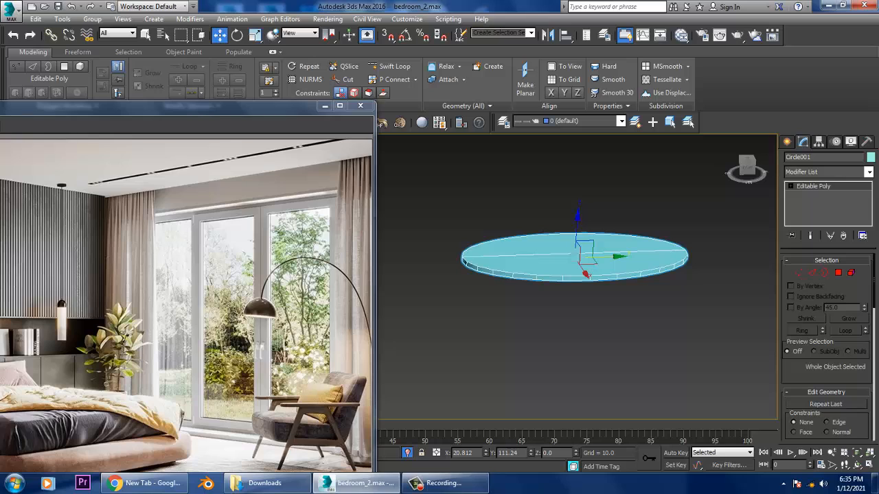
Try a Bend modifier on the oval leaf blank, using the X axis and a direction of 90.
{"action": "left_click", "coordinate": [869, 172]}
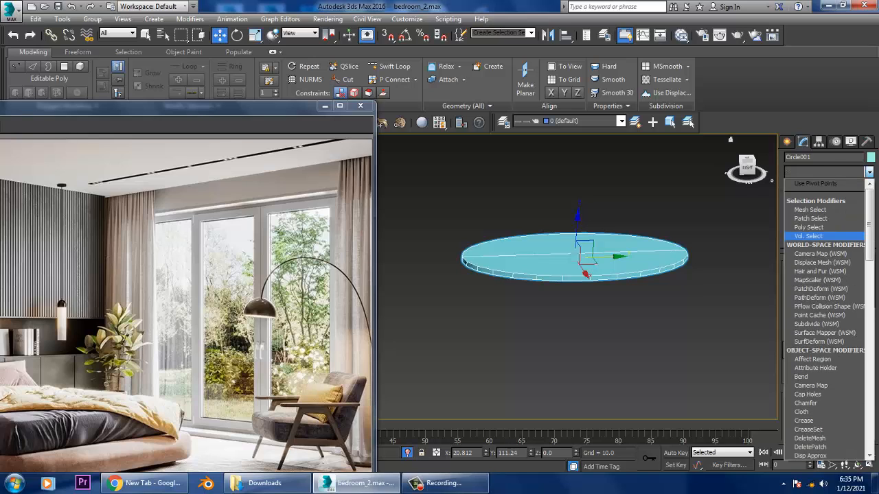
{"action": "key", "text": "b"}
{"action": "key", "text": "Return"}
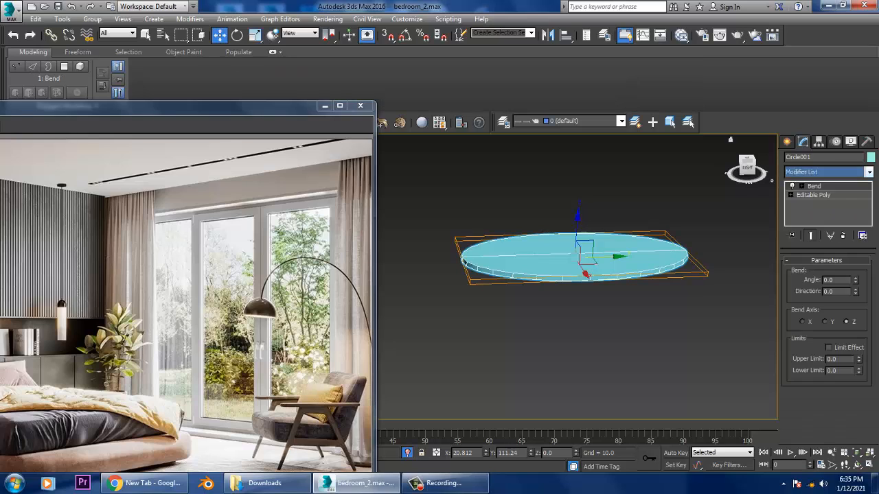
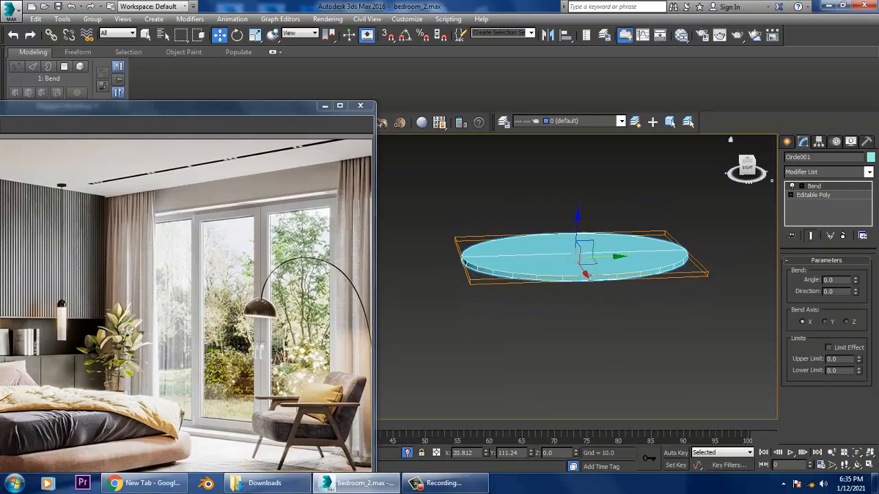
{"action": "left_click_drag", "start_coordinate": [854, 280], "coordinate": [855, 281]}
{"action": "double_click", "coordinate": [836, 291]}
{"action": "type", "text": "90"}
{"action": "key", "text": "Return"}
{"action": "left_click_drag", "start_coordinate": [854, 279], "coordinate": [855, 274]}
{"action": "right_click", "coordinate": [855, 280]}
{"action": "middle_click_drag", "start_coordinate": [577, 257], "coordinate": [577, 264], "text": "alt"}
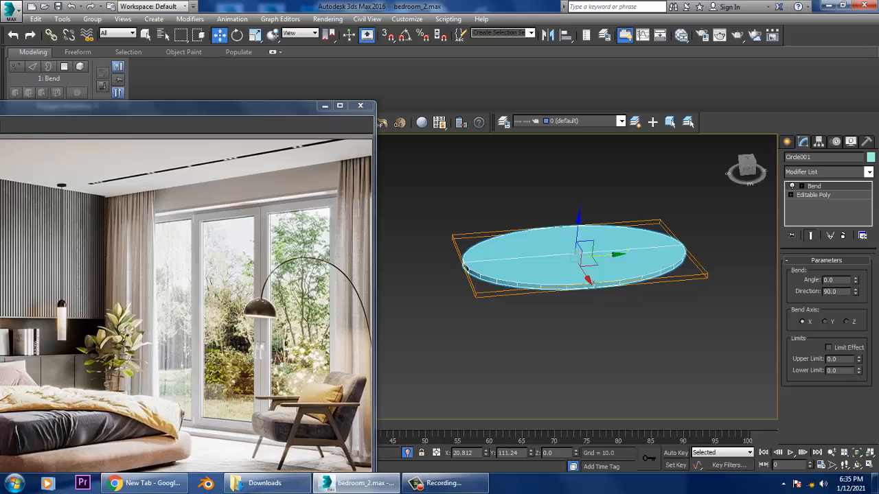
Try a bend direction of 0 with an angle of 51.5 on the oval, and delete the Bend modifier.
{"action": "double_click", "coordinate": [834, 291]}
{"action": "type", "text": "0"}
{"action": "key", "text": "Return"}
{"action": "left_click_drag", "start_coordinate": [856, 280], "coordinate": [855, 260]}
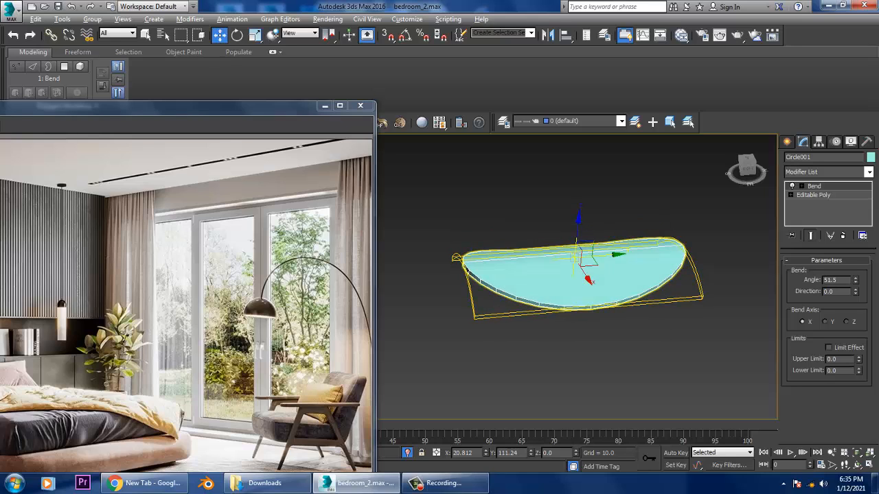
{"action": "left_click_drag", "start_coordinate": [856, 291], "coordinate": [855, 268]}
{"action": "right_click", "coordinate": [856, 291]}
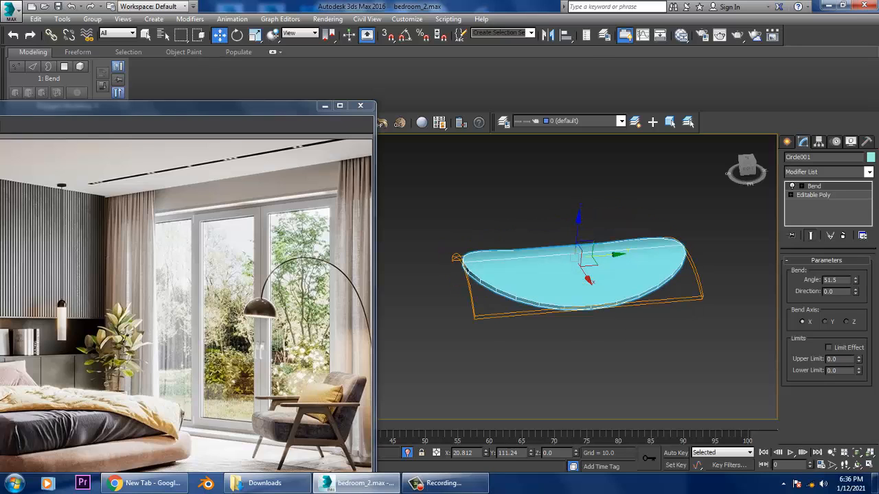
{"action": "left_click", "coordinate": [842, 236]}
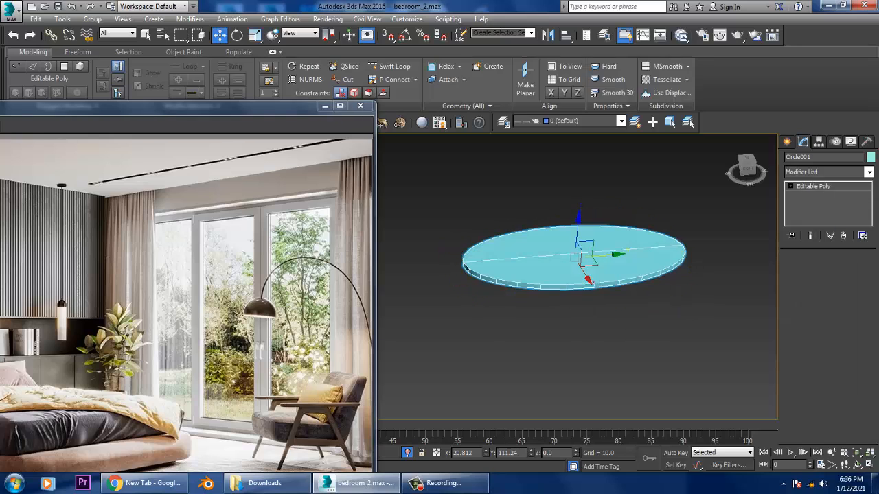
From the Top view, cut three roughly parallel crosswise edges across the upper half of the oval's top face.
{"action": "scroll", "coordinate": [555, 257], "scroll_direction": "up", "scroll_amount": 5}
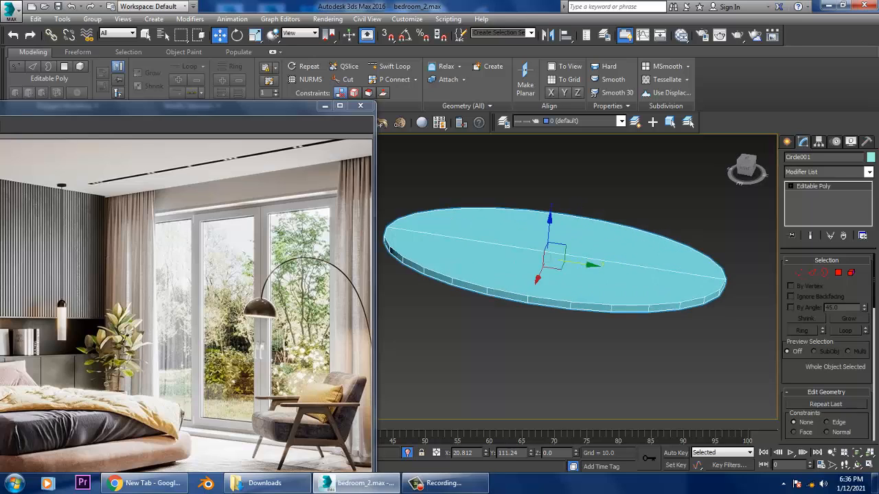
{"action": "middle_click_drag", "start_coordinate": [554, 257], "coordinate": [559, 255], "text": "alt"}
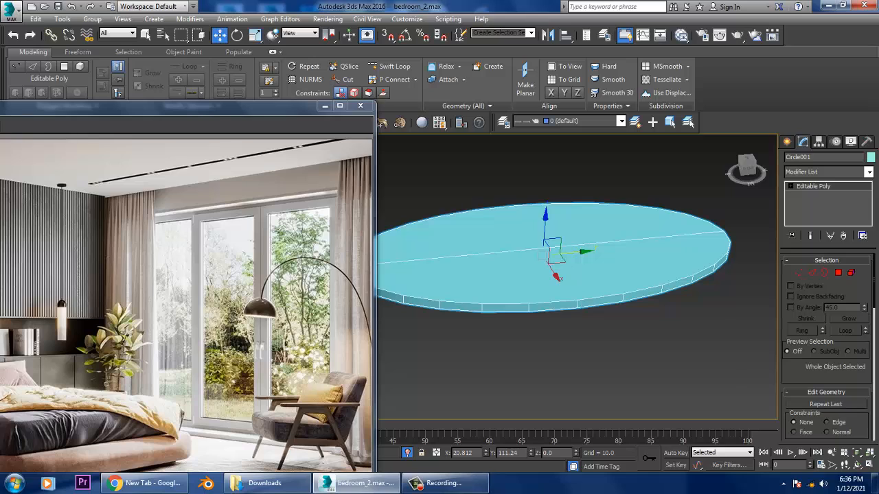
{"action": "key", "text": "alt+w"}
{"action": "key", "text": "t"}
{"action": "key", "text": "alt+w"}
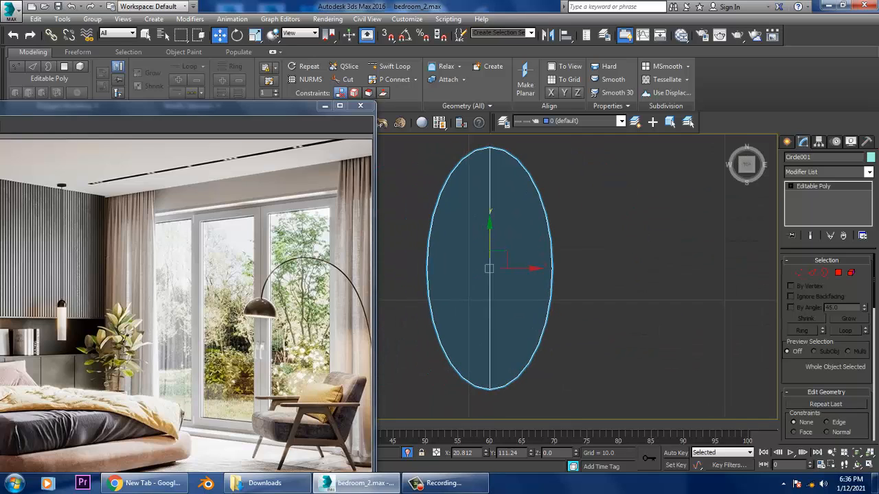
{"action": "right_click", "coordinate": [513, 209]}
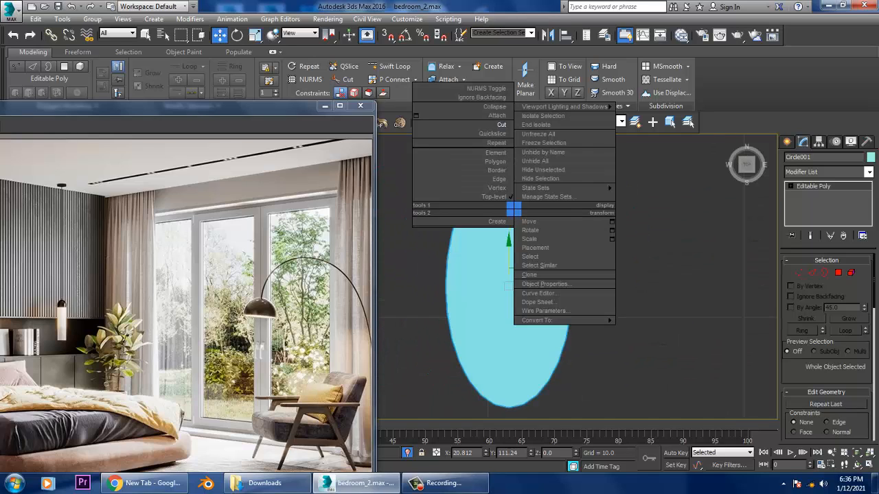
{"action": "key", "text": "Escape"}
{"action": "key", "text": "alt+x"}
{"action": "right_click", "coordinate": [457, 237]}
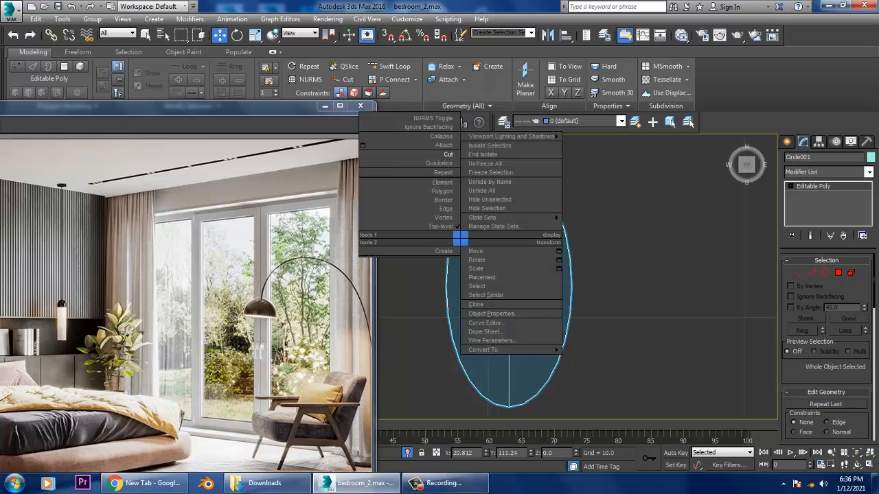
{"action": "left_click", "coordinate": [412, 155]}
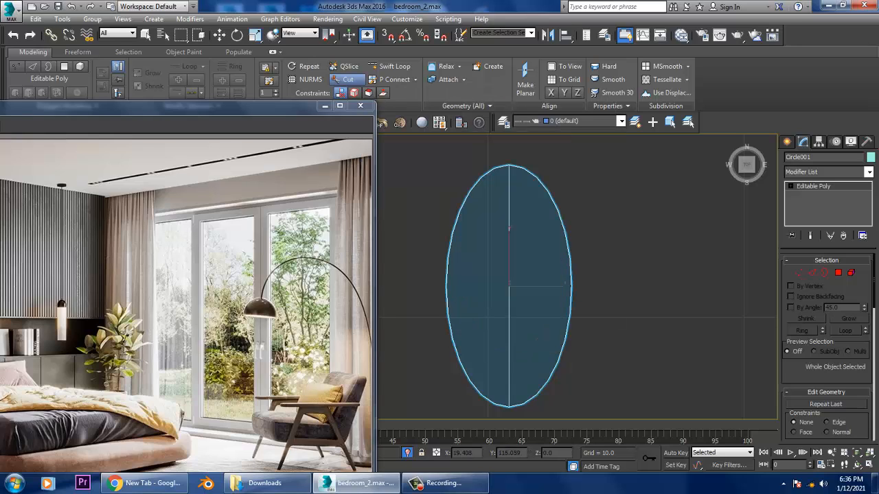
{"action": "left_click", "coordinate": [471, 189]}
{"action": "left_click", "coordinate": [548, 192]}
{"action": "left_click", "coordinate": [460, 214]}
{"action": "left_click", "coordinate": [559, 217]}
{"action": "left_click", "coordinate": [451, 241]}
{"action": "left_click", "coordinate": [567, 248]}
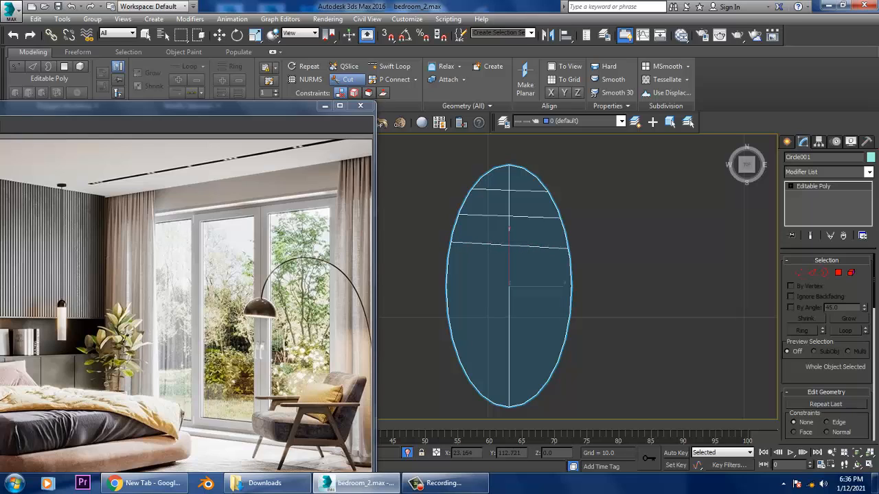
Cut two more crosswise edges across the middle of the oval's top face.
{"action": "right_click", "coordinate": [446, 287]}
{"action": "left_click", "coordinate": [447, 273]}
{"action": "left_click", "coordinate": [569, 278]}
{"action": "left_click", "coordinate": [447, 302]}
{"action": "left_click", "coordinate": [569, 307]}
{"action": "right_click", "coordinate": [467, 398]}
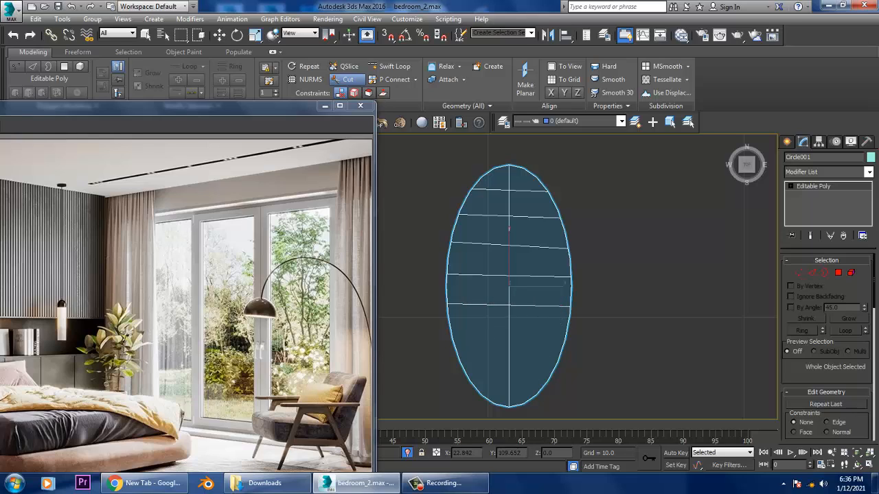
{"action": "left_click", "coordinate": [508, 305]}
Cut two crosswise edges across the lower part of the oval's top face and return to the perspective view.
{"action": "right_click", "coordinate": [453, 335]}
{"action": "left_click", "coordinate": [455, 332]}
{"action": "left_click", "coordinate": [565, 337]}
{"action": "left_click", "coordinate": [459, 361]}
{"action": "left_click", "coordinate": [557, 362]}
{"action": "key", "text": "alt+w"}
{"action": "key", "text": "alt+w"}
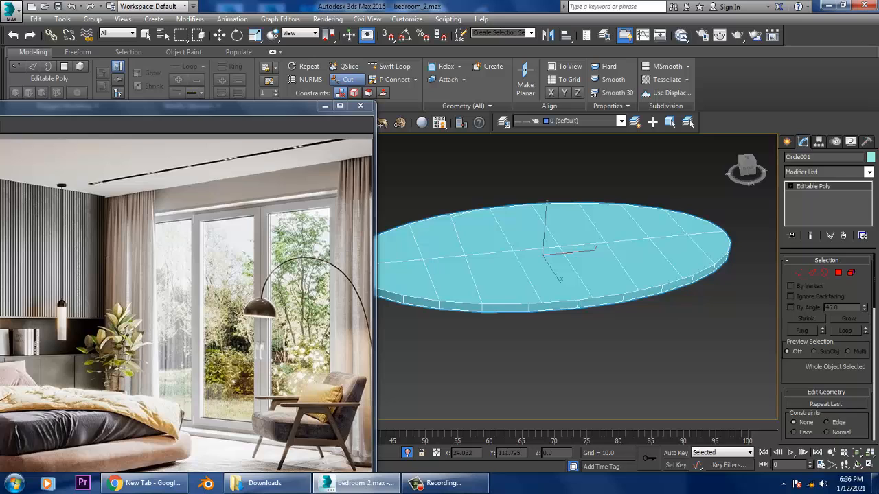
{"action": "key", "text": "Escape"}
{"action": "key", "text": "w"}
{"action": "key", "text": "1"}
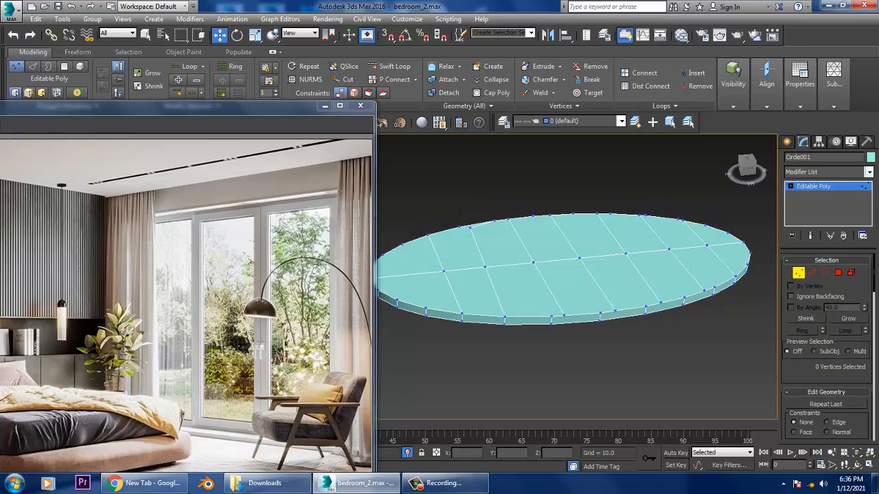
{"action": "key", "text": "1"}
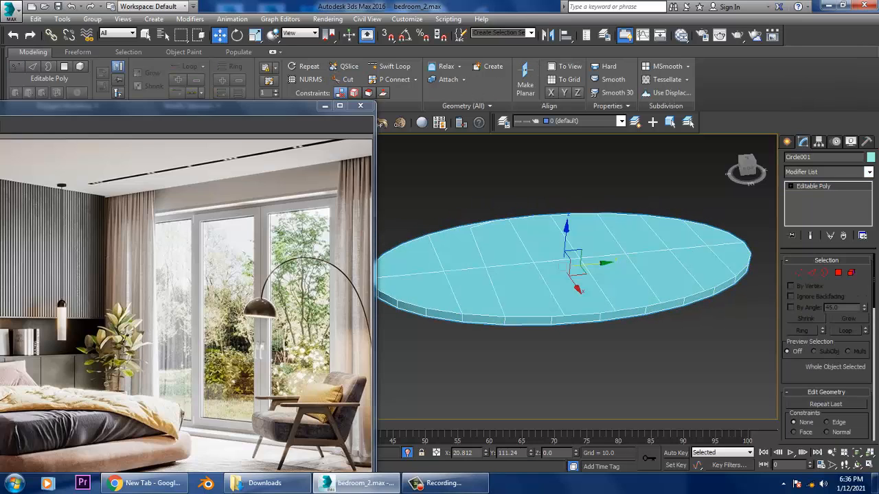
Try a Bend modifier with direction 90 and angle 12 on the X axis of the segmented oval, and delete it.
{"action": "left_click", "coordinate": [869, 172]}
{"action": "key", "text": "b"}
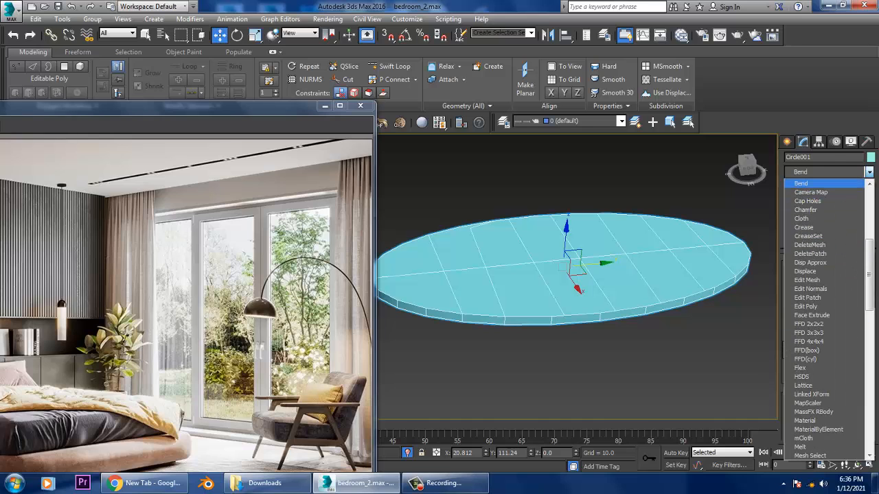
{"action": "key", "text": "Return"}
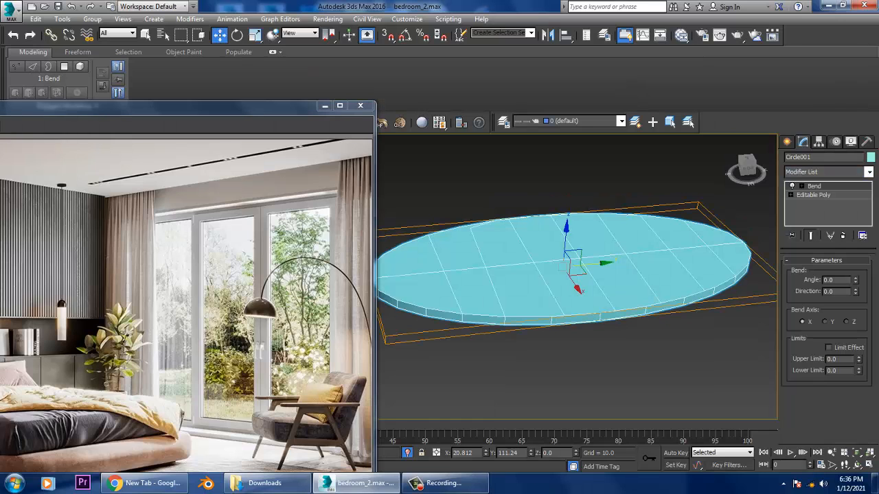
{"action": "left_click_drag", "start_coordinate": [854, 279], "coordinate": [854, 281]}
{"action": "key", "text": "Tab"}
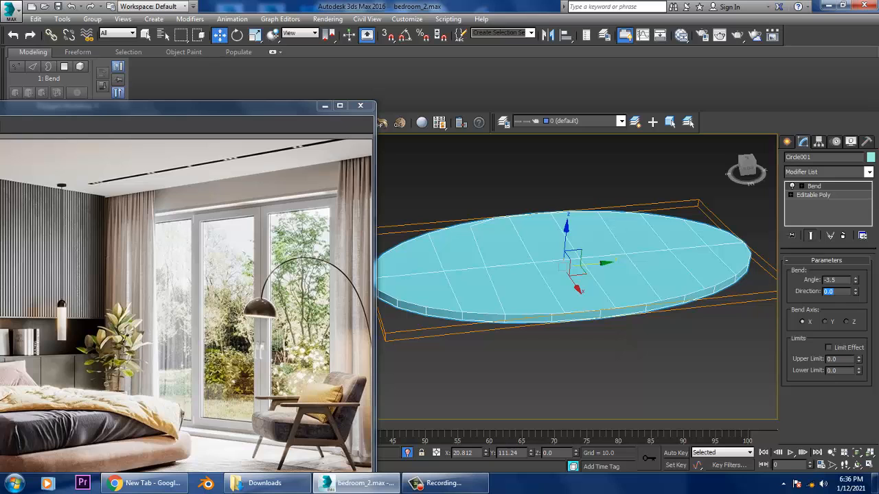
{"action": "type", "text": "90"}
{"action": "key", "text": "Return"}
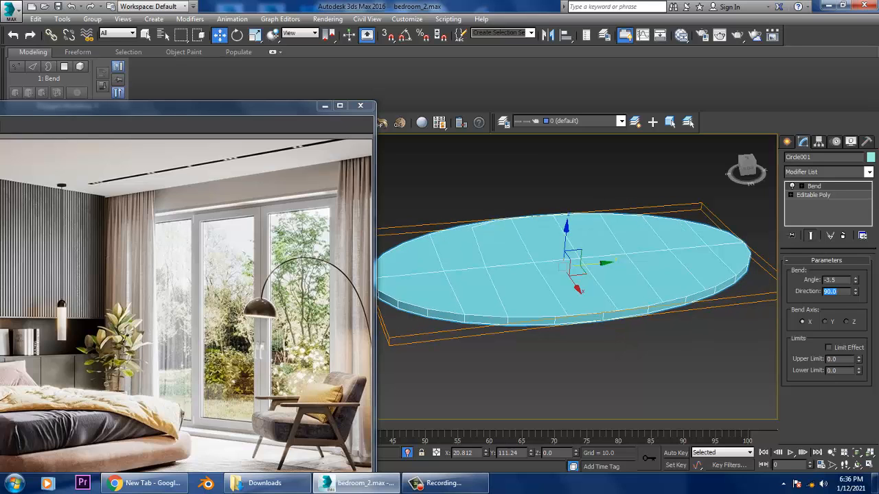
{"action": "mouse_move", "coordinate": [855, 279]}
{"action": "left_mouse_down"}
{"action": "mouse_move", "coordinate": [854, 264]}
{"action": "mouse_move", "coordinate": [854, 272]}
{"action": "left_mouse_up"}
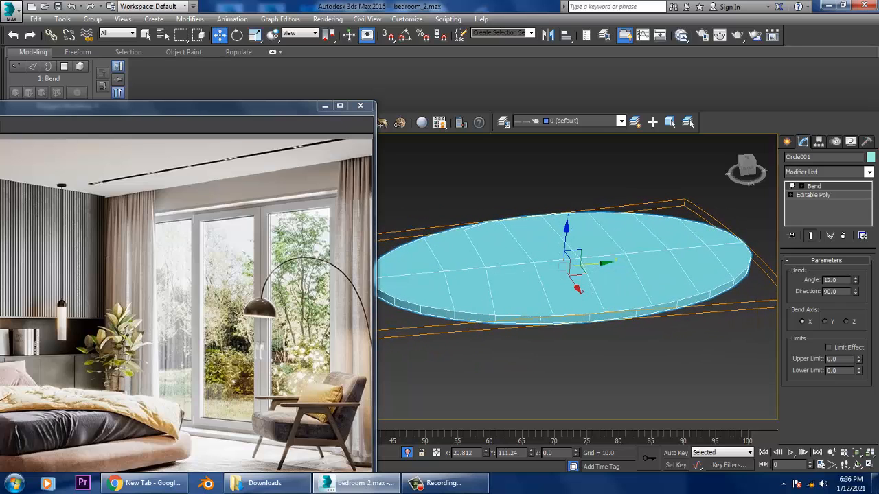
{"action": "left_click", "coordinate": [843, 236]}
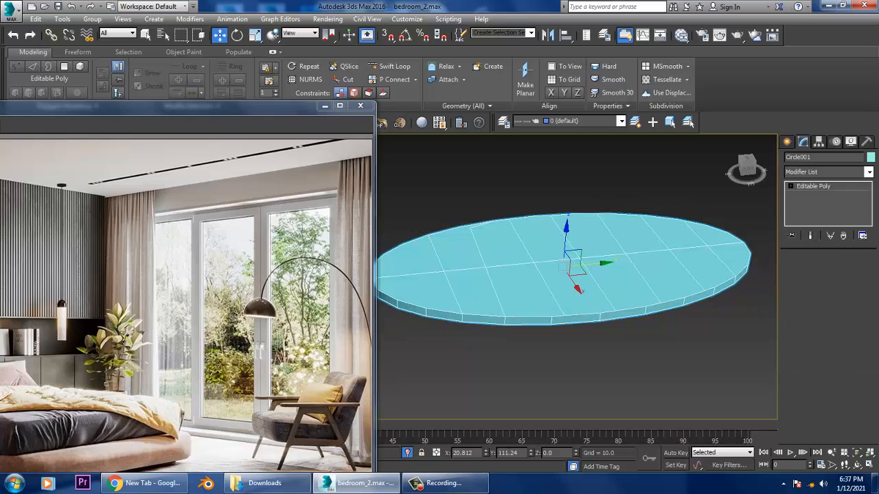
Cut three crosswise edges across one end of the oval's underside, from rim to rim.
{"action": "middle_click_drag", "start_coordinate": [577, 274], "coordinate": [590, 361], "text": "alt"}
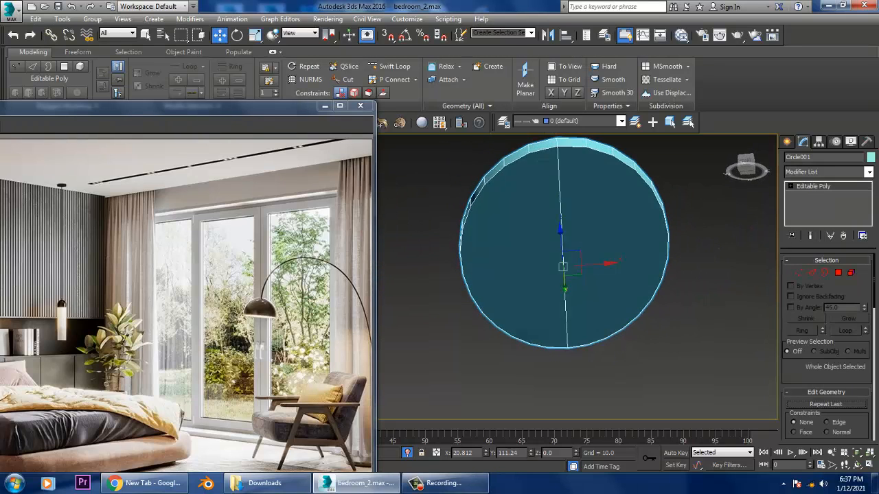
{"action": "right_click", "coordinate": [589, 217]}
{"action": "left_click", "coordinate": [572, 179]}
{"action": "middle_click_drag", "start_coordinate": [576, 206], "coordinate": [577, 247], "text": "alt"}
{"action": "right_click", "coordinate": [527, 137]}
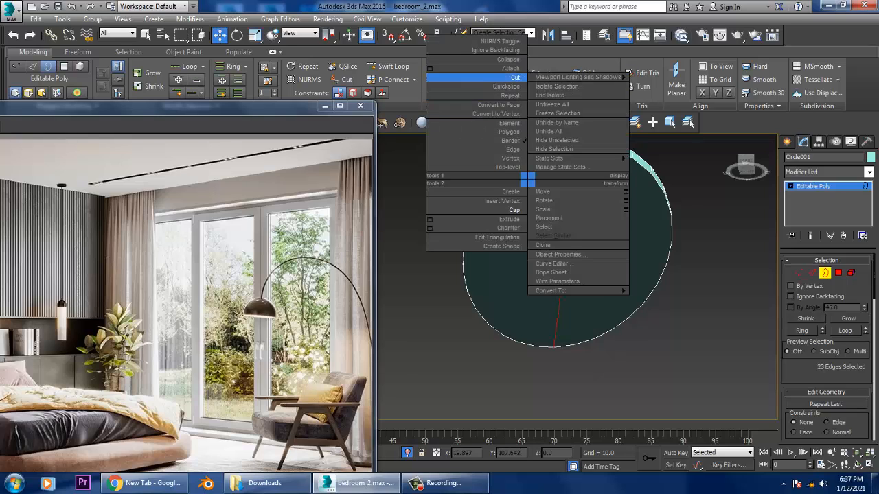
{"action": "left_click", "coordinate": [481, 77]}
{"action": "left_click", "coordinate": [523, 163]}
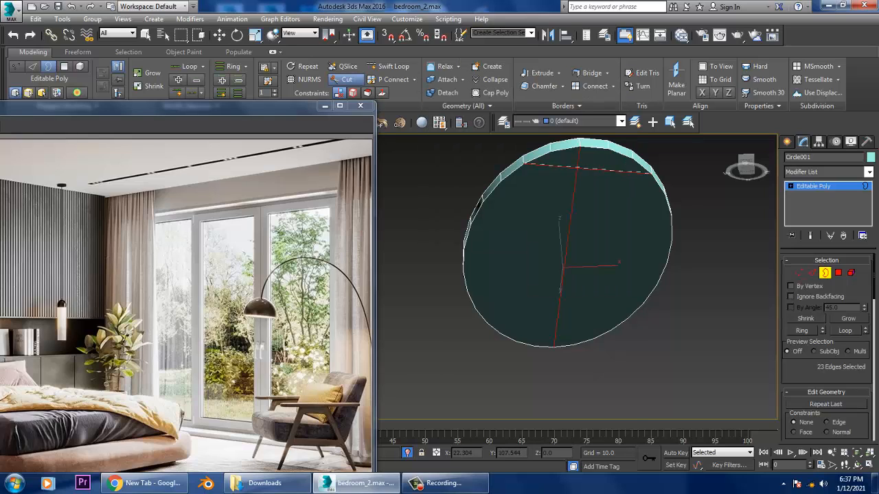
{"action": "left_click", "coordinate": [652, 173]}
{"action": "left_click", "coordinate": [480, 183]}
{"action": "left_click", "coordinate": [667, 195]}
{"action": "left_click", "coordinate": [480, 202]}
{"action": "left_click", "coordinate": [671, 217]}
Cut the remaining crosswise edges along the rest of the oval's underside, using wireframe display to line them up, and leave sub-object editing.
{"action": "middle_click_drag", "start_coordinate": [563, 275], "coordinate": [549, 280], "text": "alt"}
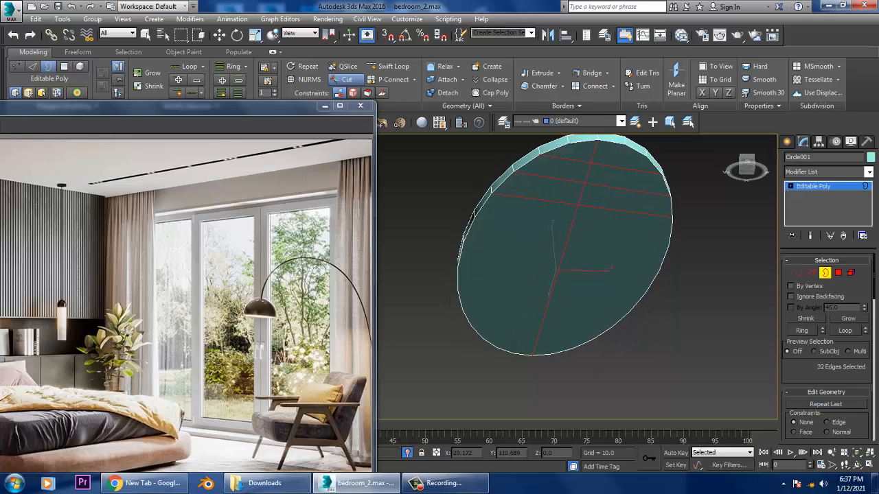
{"action": "key", "text": "F3"}
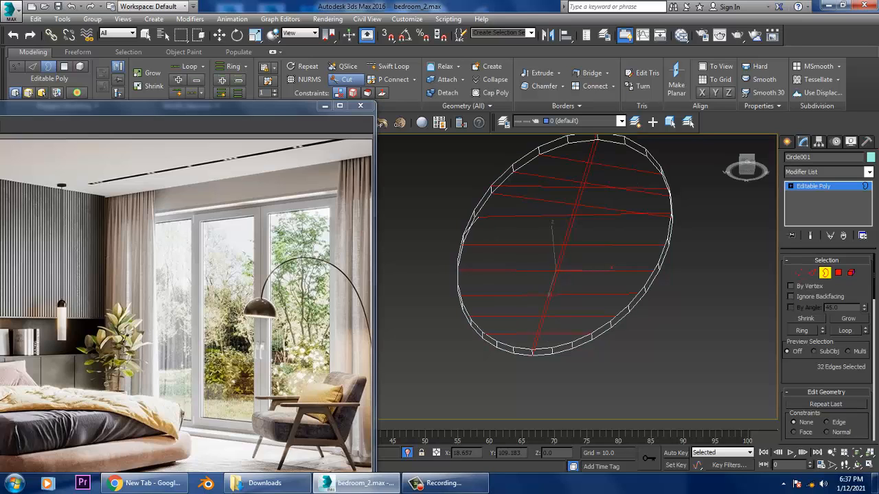
{"action": "left_click", "coordinate": [475, 218]}
{"action": "left_click", "coordinate": [668, 244]}
{"action": "middle_click_drag", "start_coordinate": [555, 271], "coordinate": [527, 261], "text": "alt"}
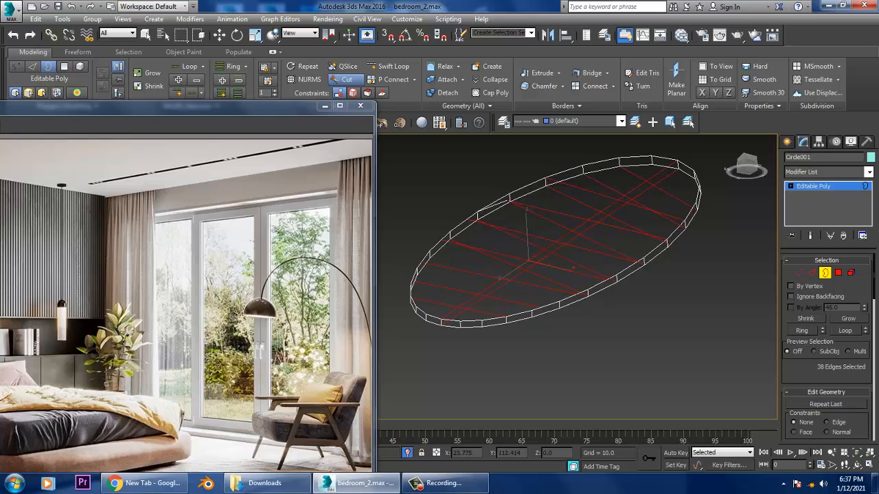
{"action": "left_click", "coordinate": [573, 269]}
{"action": "key", "text": "F3"}
{"action": "middle_click_drag", "start_coordinate": [618, 261], "coordinate": [604, 264], "text": "alt"}
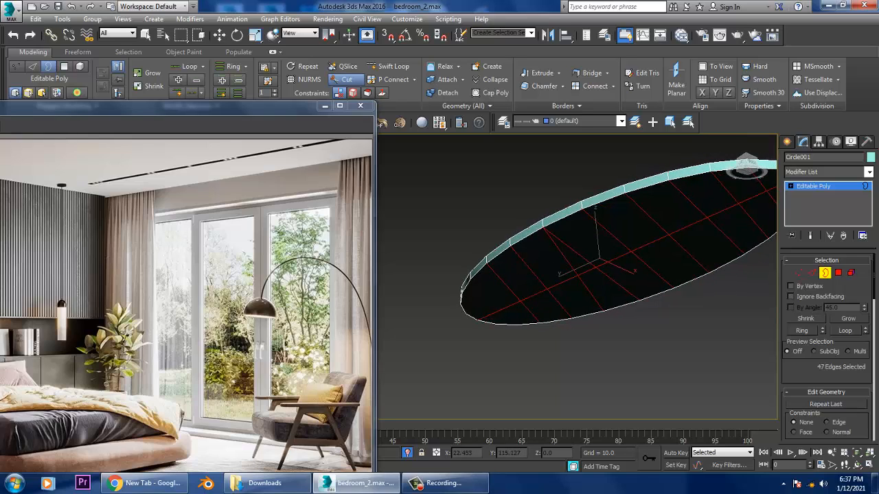
{"action": "key", "text": "w"}
{"action": "middle_click_drag", "start_coordinate": [598, 274], "coordinate": [597, 223], "text": "alt"}
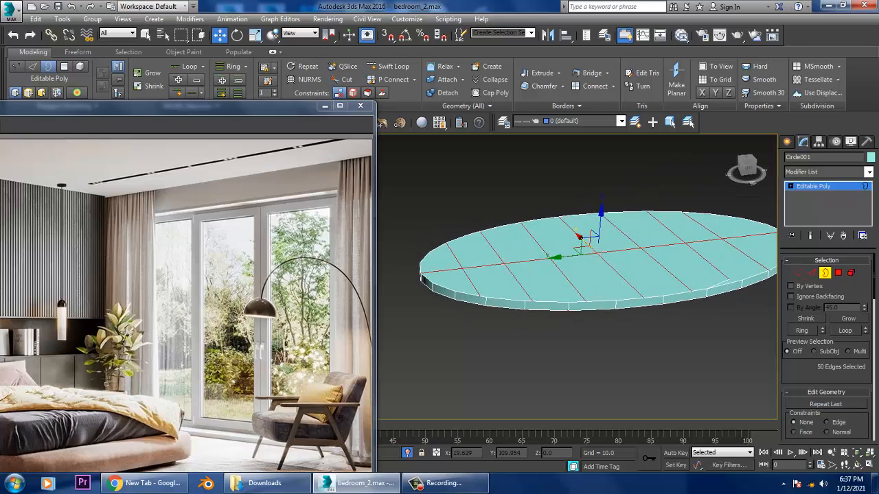
{"action": "key", "text": "2"}
Apply a Bend modifier to the oval and resize the oval to about 76% on X and 28% on Y.
{"action": "left_click", "coordinate": [827, 171]}
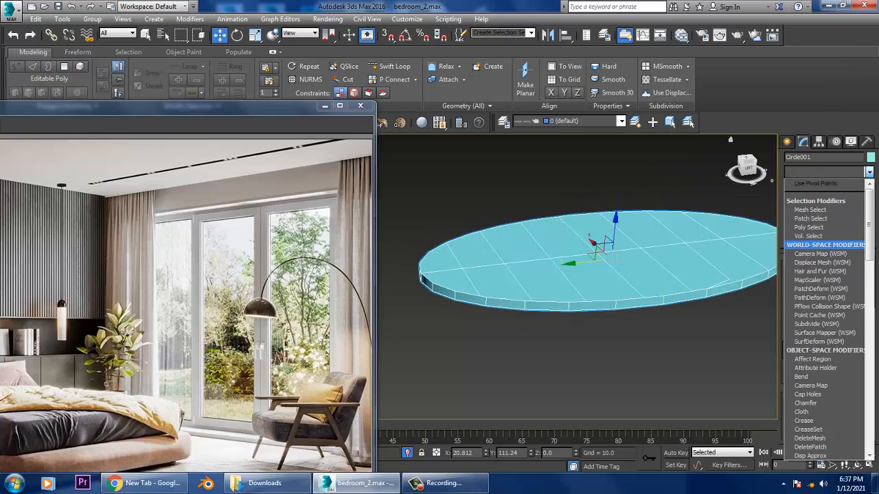
{"action": "left_click", "coordinate": [810, 183]}
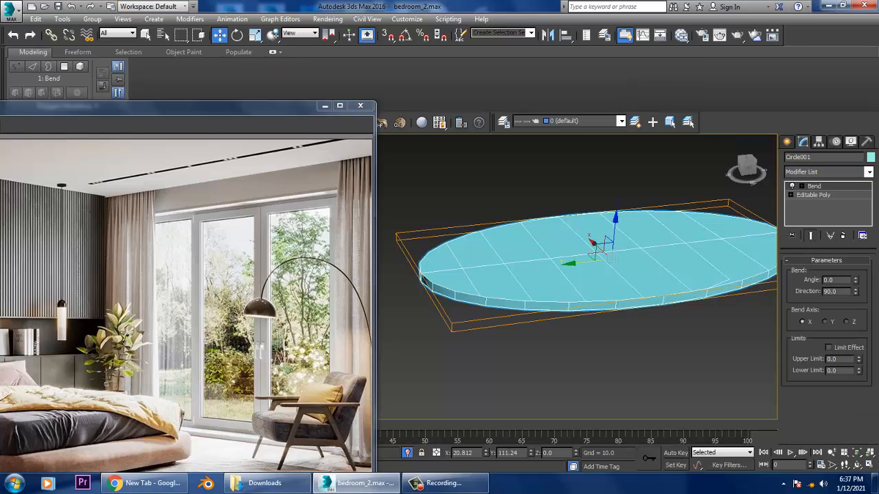
{"action": "left_click_drag", "start_coordinate": [855, 280], "coordinate": [854, 279]}
{"action": "key", "text": "r"}
{"action": "left_click_drag", "start_coordinate": [575, 262], "coordinate": [575, 322]}
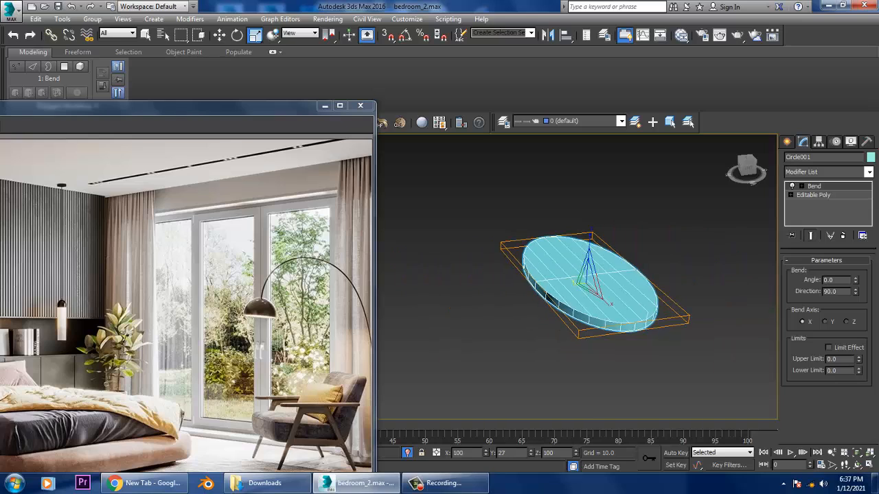
{"action": "left_click_drag", "start_coordinate": [584, 278], "coordinate": [586, 260]}
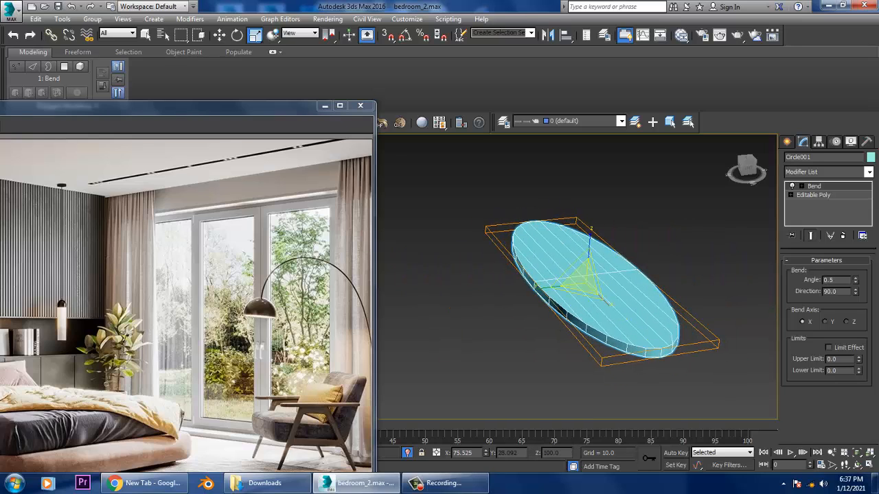
Set the Bend to angle 40 and direction 0 on the X axis, and thin the leaf to 55% along Z.
{"action": "mouse_move", "coordinate": [855, 279]}
{"action": "left_mouse_down"}
{"action": "mouse_move", "coordinate": [854, 287]}
{"action": "mouse_move", "coordinate": [855, 270]}
{"action": "left_mouse_up"}
{"action": "middle_click_drag", "start_coordinate": [576, 309], "coordinate": [604, 316], "text": "alt"}
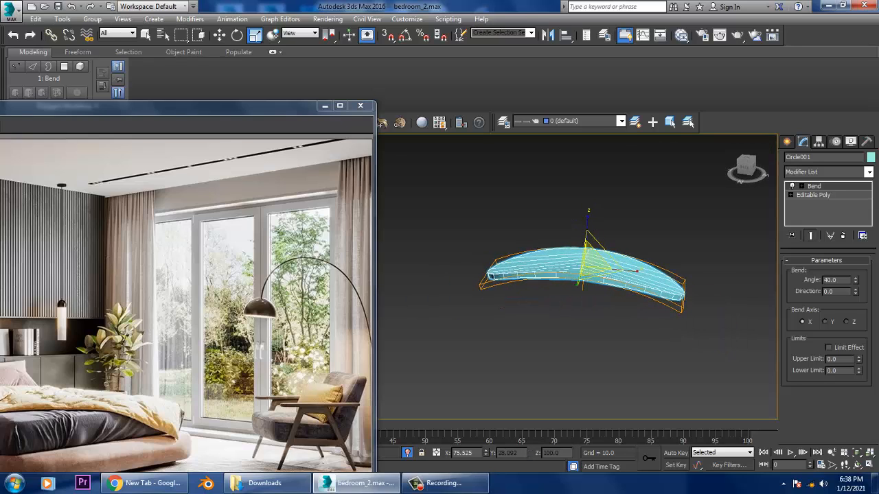
{"action": "left_click", "coordinate": [791, 186]}
{"action": "left_click_drag", "start_coordinate": [587, 227], "coordinate": [588, 254]}
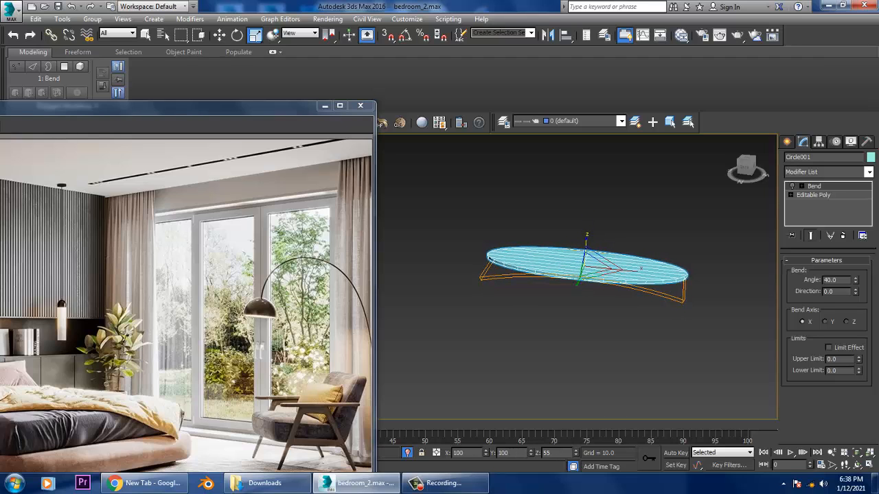
{"action": "left_click", "coordinate": [791, 186]}
{"action": "mouse_move", "coordinate": [645, 288]}
{"action": "middle_mouse_down", "text": "alt"}
{"action": "mouse_move", "coordinate": [635, 296]}
{"action": "mouse_move", "coordinate": [618, 264]}
{"action": "mouse_move", "coordinate": [632, 295]}
{"action": "mouse_move", "coordinate": [645, 289]}
{"action": "middle_mouse_up", "text": "alt"}
{"action": "scroll", "coordinate": [645, 275], "scroll_direction": "up", "scroll_amount": 3}
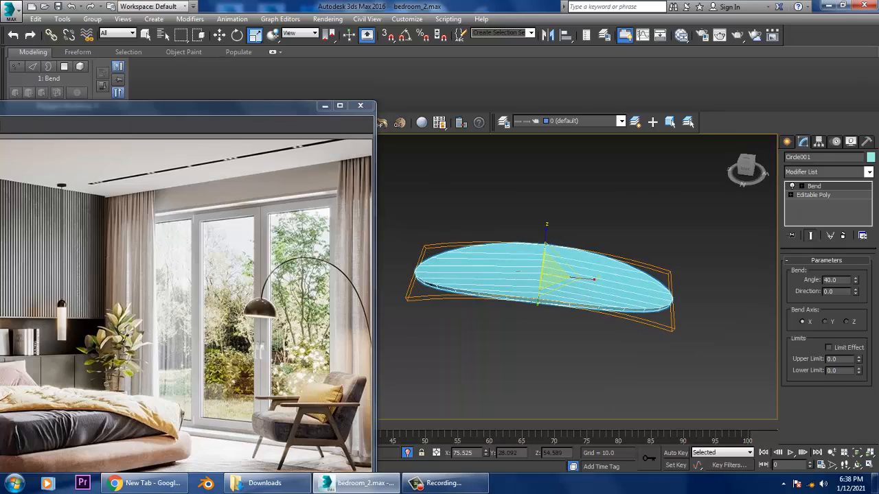
In the top view, try a rotated copy of the leaf, cancel it, and turn on angle snapping.
{"action": "key", "text": "alt+w"}
{"action": "key", "text": "alt+w"}
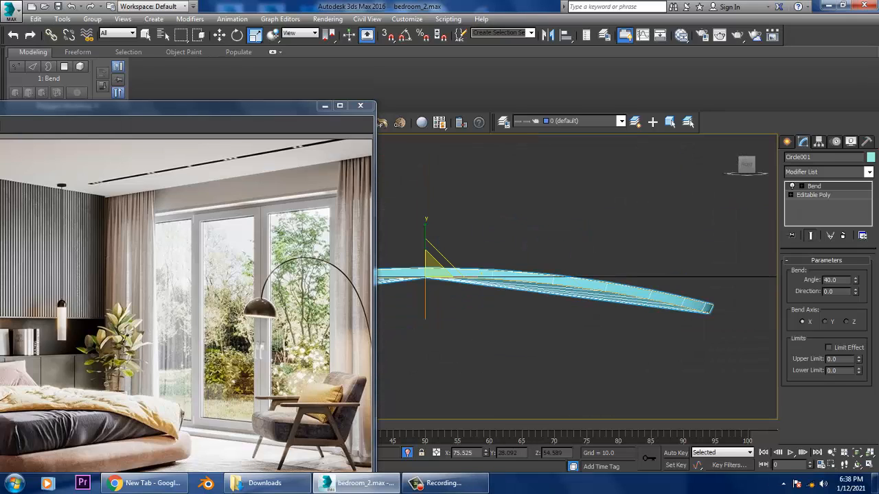
{"action": "key", "text": "alt+w"}
{"action": "right_click", "coordinate": [403, 234]}
{"action": "key", "text": "alt+w"}
{"action": "scroll", "coordinate": [550, 206], "scroll_direction": "down", "scroll_amount": 6}
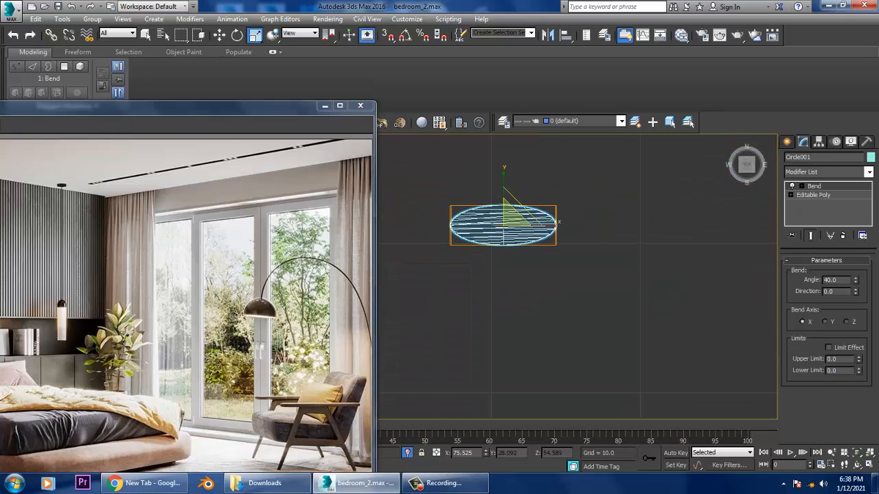
{"action": "key", "text": "e"}
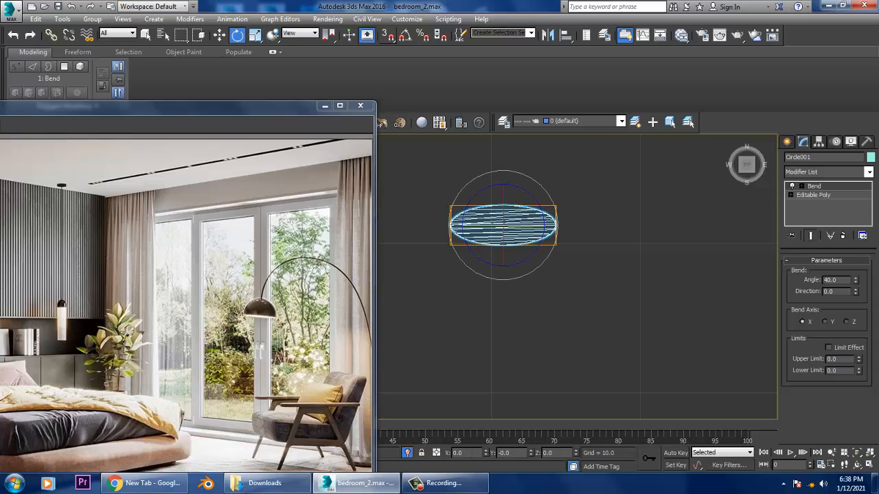
{"action": "mouse_move", "coordinate": [555, 210]}
{"action": "left_mouse_down", "text": "shift"}
{"action": "mouse_move", "coordinate": [543, 268]}
{"action": "mouse_move", "coordinate": [561, 213]}
{"action": "left_mouse_up", "text": "shift"}
{"action": "key", "text": "Escape"}
{"action": "key", "text": "w"}
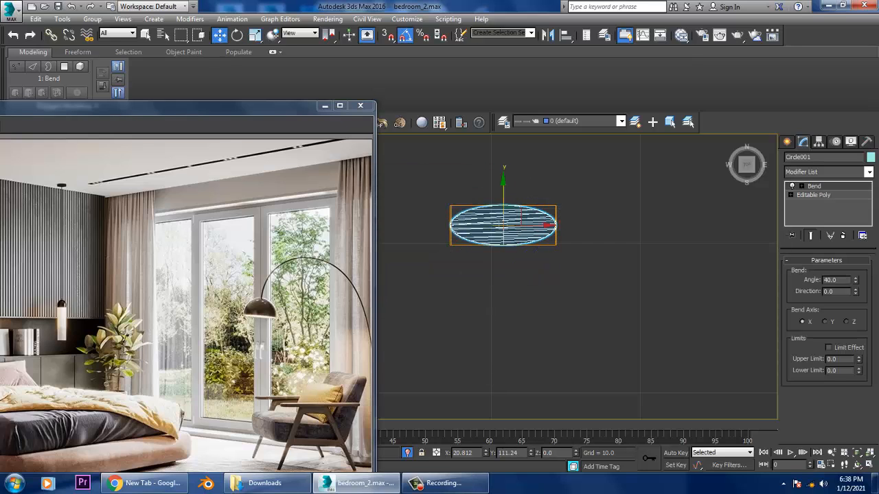
Convert the bent leaf to an Editable Poly.
{"action": "left_click", "coordinate": [818, 142]}
{"action": "right_click", "coordinate": [465, 230]}
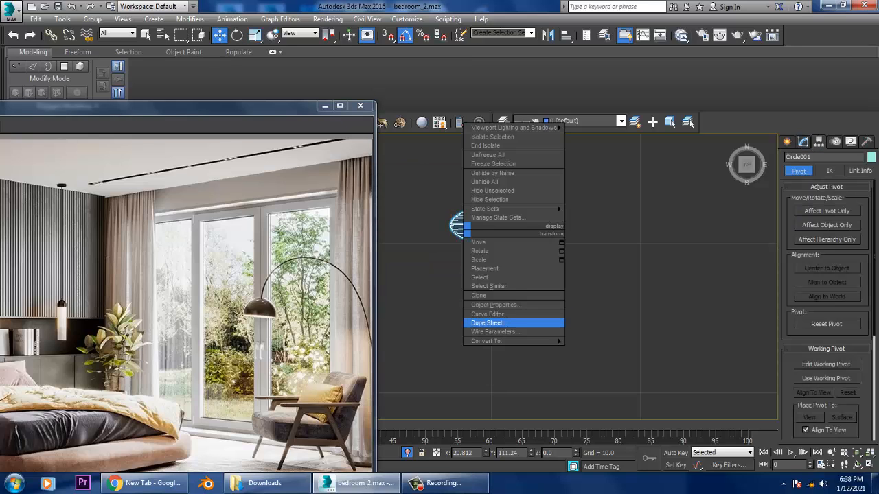
{"action": "mouse_move", "coordinate": [494, 341]}
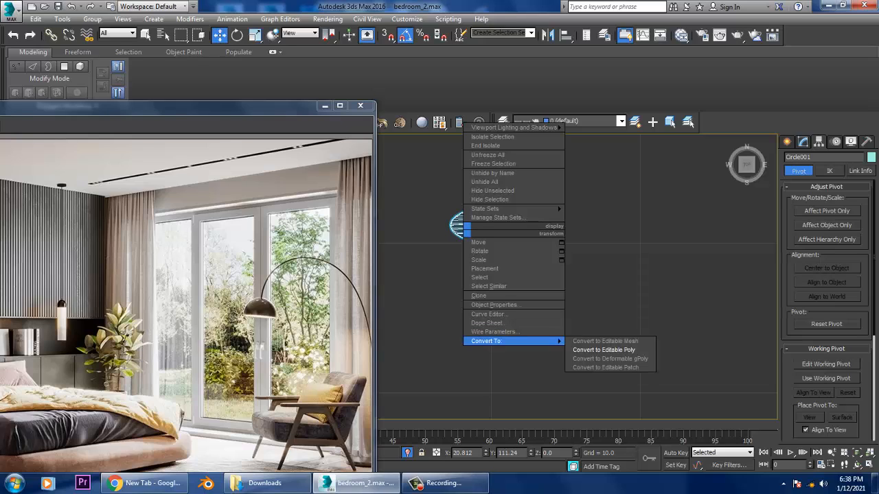
{"action": "left_click", "coordinate": [603, 350]}
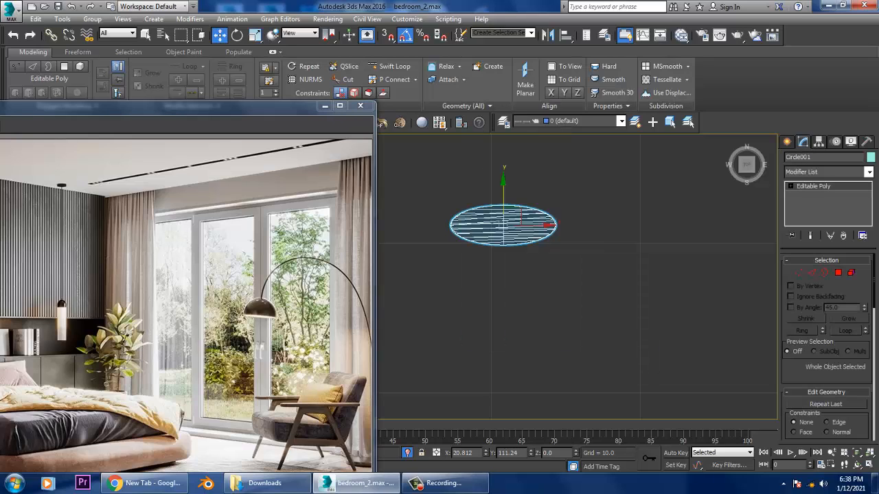
Move only the leaf's pivot along the X axis from its centre to the tip at the positive X end.
{"action": "left_click", "coordinate": [818, 141]}
{"action": "left_click", "coordinate": [826, 211]}
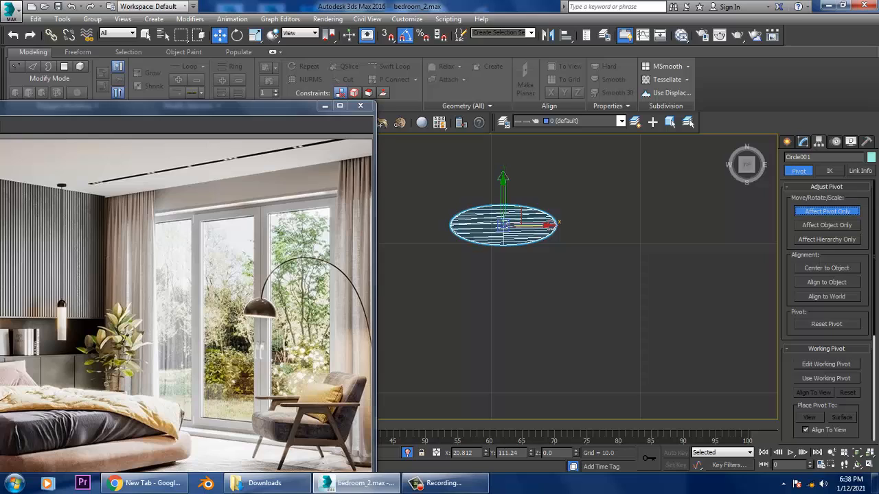
{"action": "left_click_drag", "start_coordinate": [546, 224], "coordinate": [597, 224]}
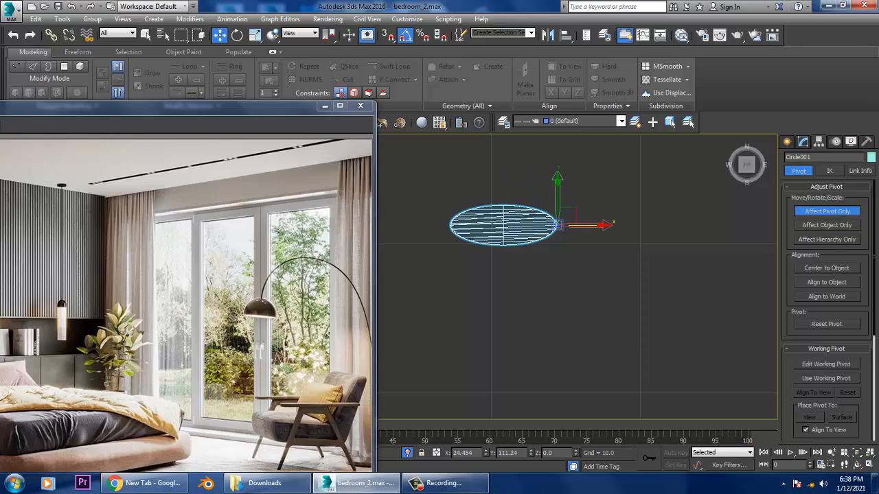
{"action": "left_click", "coordinate": [827, 211]}
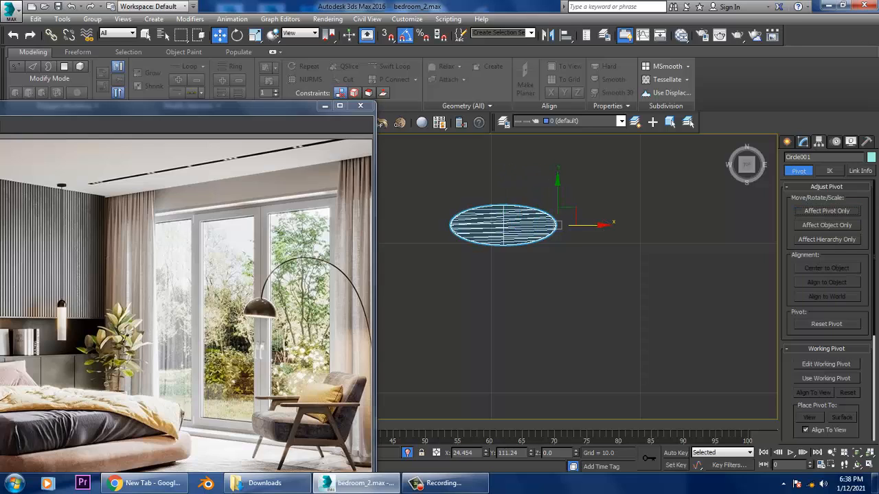
Make three copies of the leaf rotated in 90-degree steps around its tip, forming a four-leaf cluster.
{"action": "key", "text": "e"}
{"action": "left_click_drag", "start_coordinate": [594, 185], "coordinate": [613, 202], "text": "shift"}
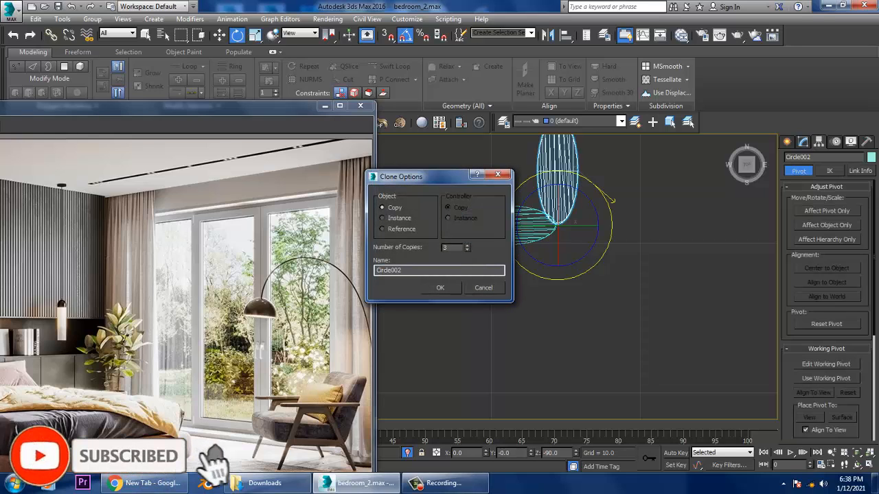
{"action": "left_click", "coordinate": [440, 287]}
{"action": "key", "text": "alt+w"}
{"action": "key", "text": "alt+w"}
{"action": "key", "text": "alt+w"}
{"action": "key", "text": "alt+w"}
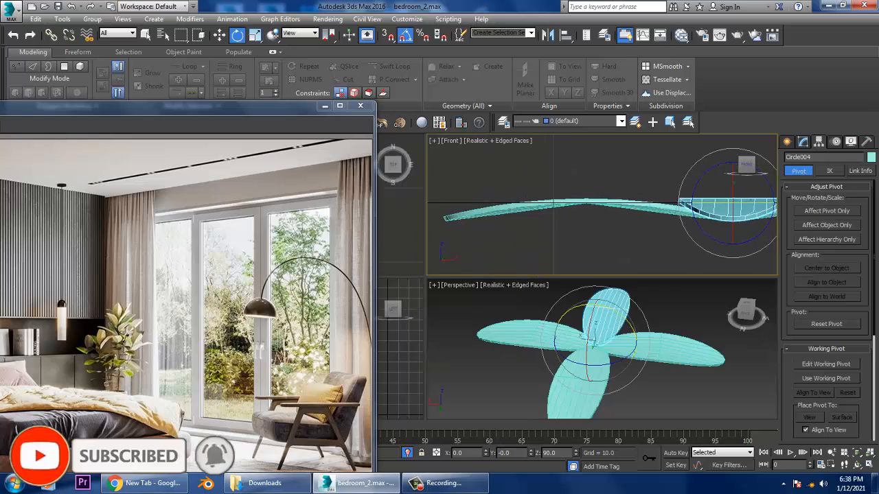
Select all four leaves of the cluster and stretch them along Z to strengthen their curve.
{"action": "scroll", "coordinate": [635, 294], "scroll_direction": "down", "scroll_amount": 10}
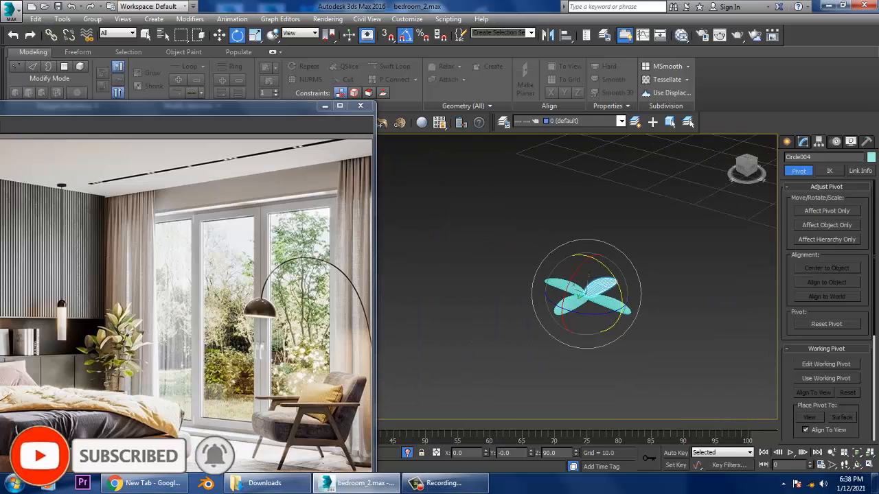
{"action": "middle_click_drag", "start_coordinate": [635, 292], "coordinate": [649, 357]}
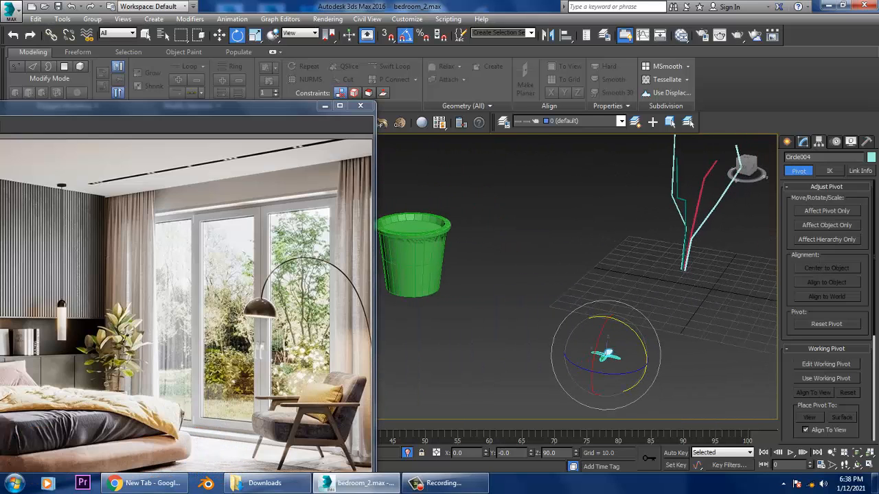
{"action": "key", "text": "w"}
{"action": "left_click_drag", "start_coordinate": [542, 383], "coordinate": [610, 273]}
{"action": "key", "text": "r"}
{"action": "middle_click_drag", "start_coordinate": [610, 302], "coordinate": [628, 295], "text": "alt"}
{"action": "middle_click_drag", "start_coordinate": [627, 295], "coordinate": [607, 257]}
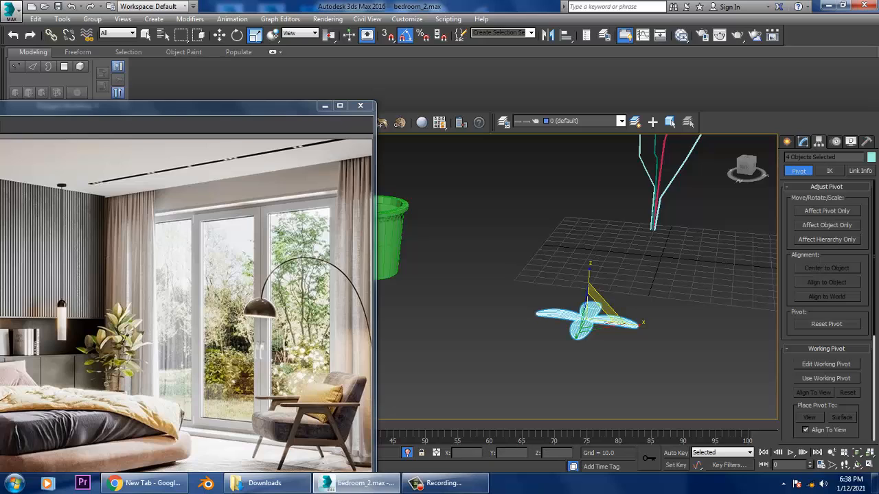
{"action": "left_click_drag", "start_coordinate": [587, 292], "coordinate": [588, 274]}
{"action": "key", "text": "w"}
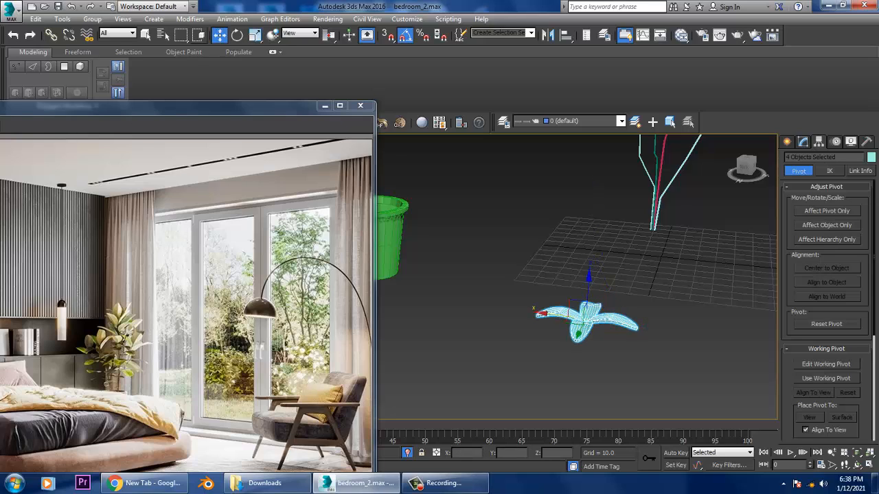
Group the four leaves and end isolation to bring back the rest of the bedroom.
{"action": "left_click", "coordinate": [92, 19]}
{"action": "left_click", "coordinate": [107, 32]}
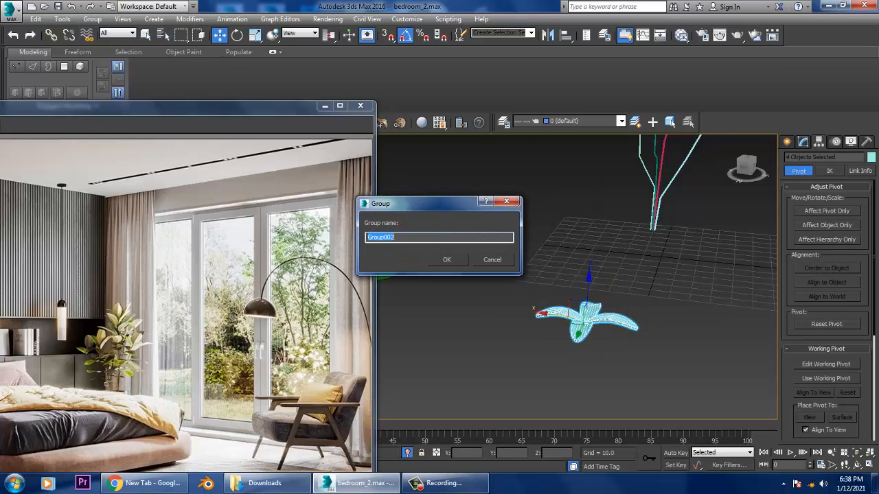
{"action": "key", "text": "Return"}
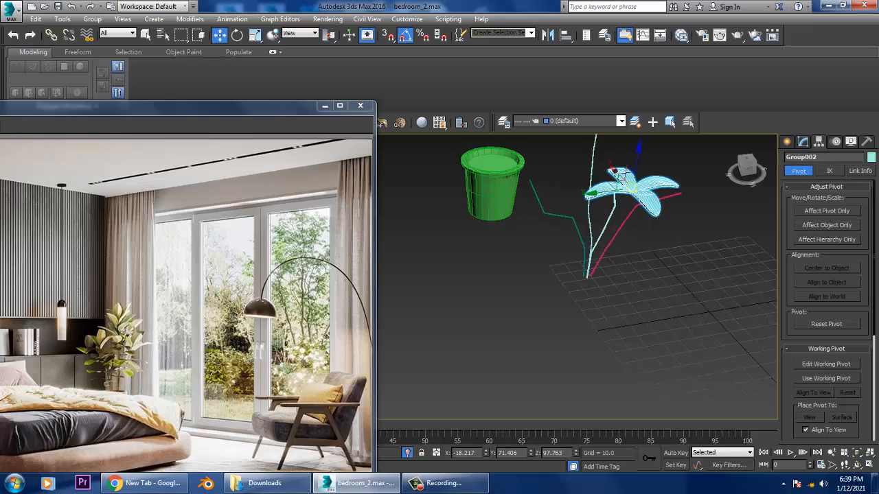
{"action": "right_click", "coordinate": [710, 219]}
{"action": "left_click", "coordinate": [729, 134]}
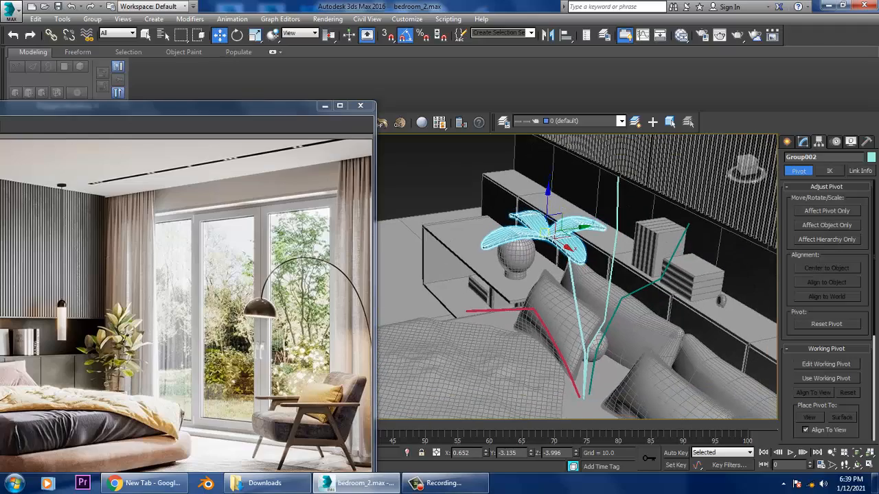
Scale the leaf group uniformly to 88% and move it onto the tip of the red stem.
{"action": "key", "text": "e"}
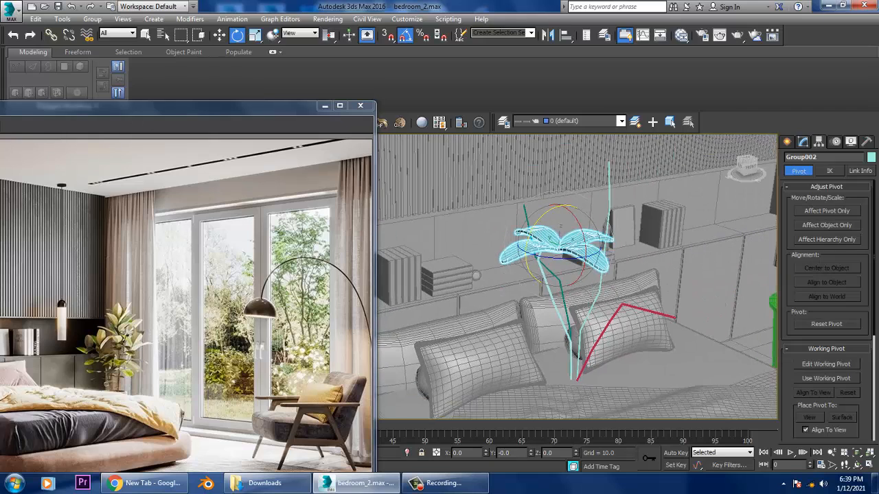
{"action": "key", "text": "r"}
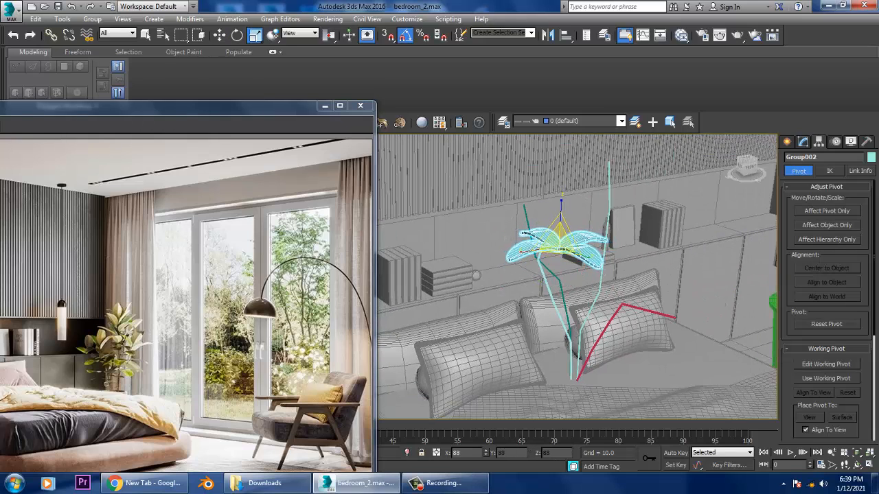
{"action": "key", "text": "w"}
{"action": "left_click_drag", "start_coordinate": [562, 230], "coordinate": [671, 314]}
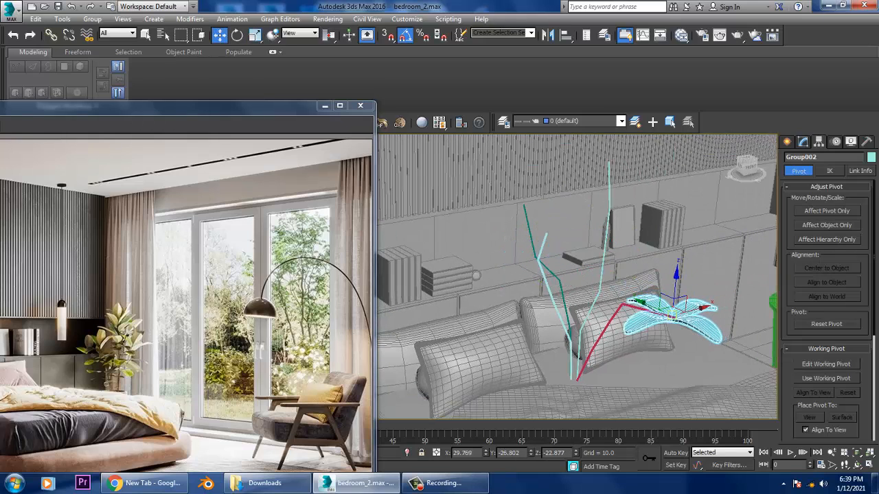
Rotate the leaf group about 67 degrees around the X axis at the red stem's tip.
{"action": "key", "text": "e"}
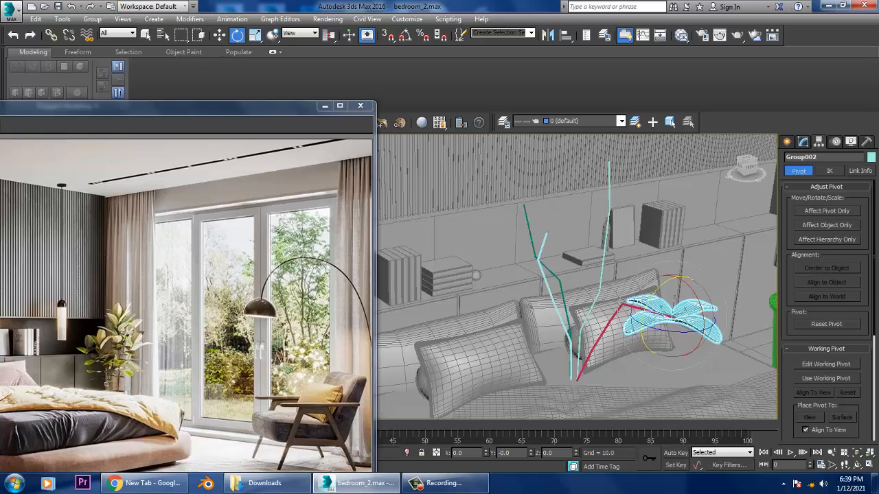
{"action": "mouse_move", "coordinate": [693, 288]}
{"action": "left_mouse_down"}
{"action": "mouse_move", "coordinate": [695, 346]}
{"action": "mouse_move", "coordinate": [695, 306]}
{"action": "left_mouse_up"}
{"action": "key", "text": "z"}
{"action": "key", "text": "w"}
{"action": "scroll", "coordinate": [576, 274], "scroll_direction": "down", "scroll_amount": 3}
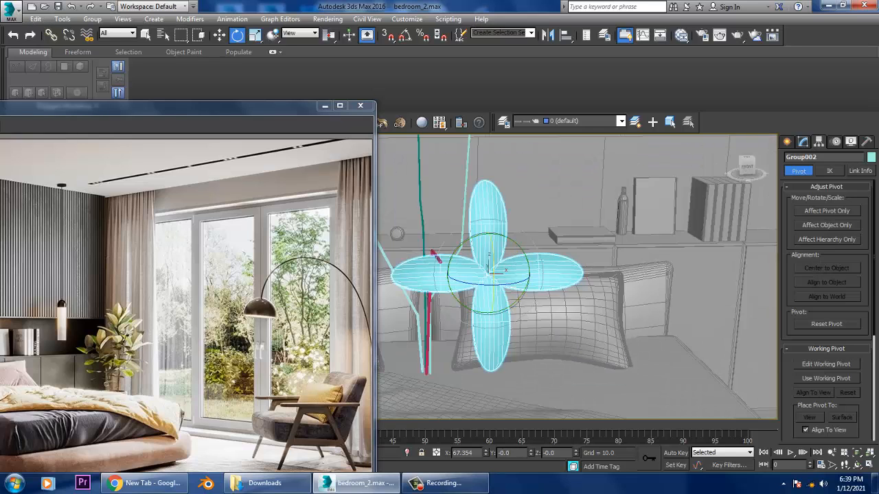
Adjust the tilted leaf group's rotation and position so its centre sits on the end of the red stem.
{"action": "left_click_drag", "start_coordinate": [602, 260], "coordinate": [553, 255]}
{"action": "middle_click_drag", "start_coordinate": [553, 255], "coordinate": [507, 252], "text": "alt"}
{"action": "key", "text": "e"}
{"action": "left_click_drag", "start_coordinate": [508, 252], "coordinate": [553, 312]}
{"action": "key", "text": "w"}
{"action": "left_click_drag", "start_coordinate": [585, 250], "coordinate": [585, 232]}
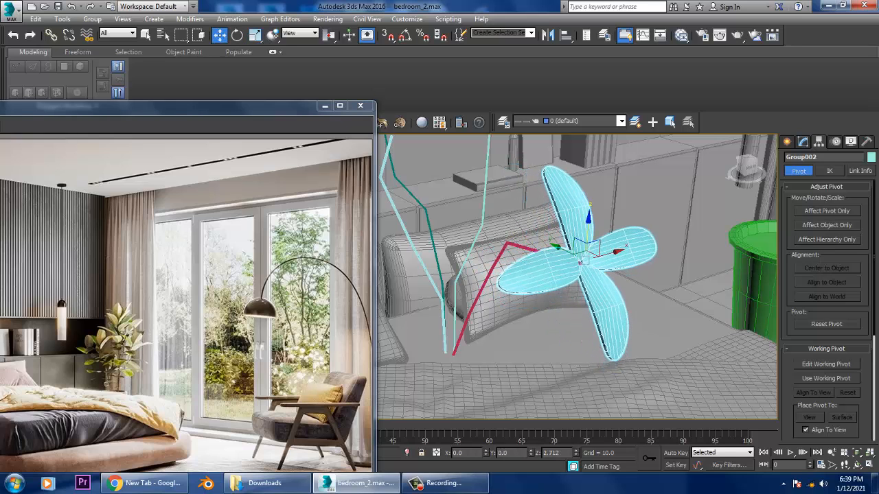
Copy the leaf group along the Y axis back to the bend of the red stem.
{"action": "scroll", "coordinate": [584, 275], "scroll_direction": "down", "scroll_amount": 4}
{"action": "scroll", "coordinate": [583, 236], "scroll_direction": "up", "scroll_amount": 5}
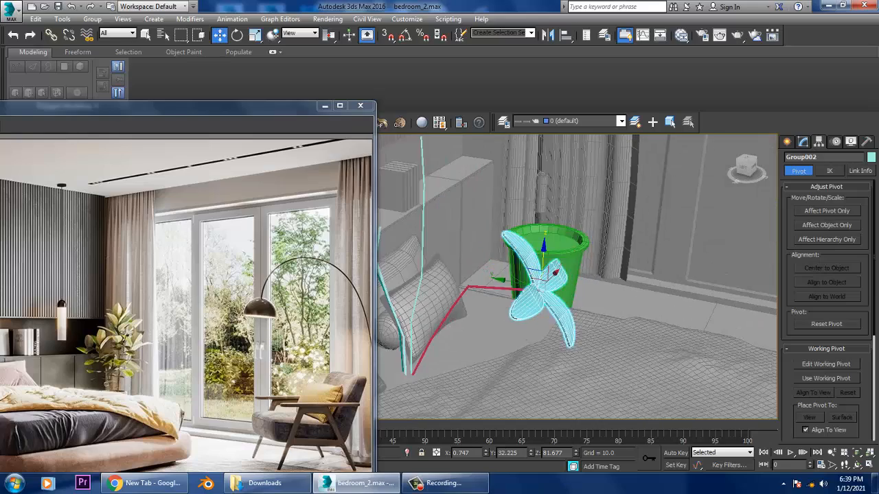
{"action": "middle_click_drag", "start_coordinate": [577, 275], "coordinate": [542, 272], "text": "alt"}
{"action": "key", "text": "r"}
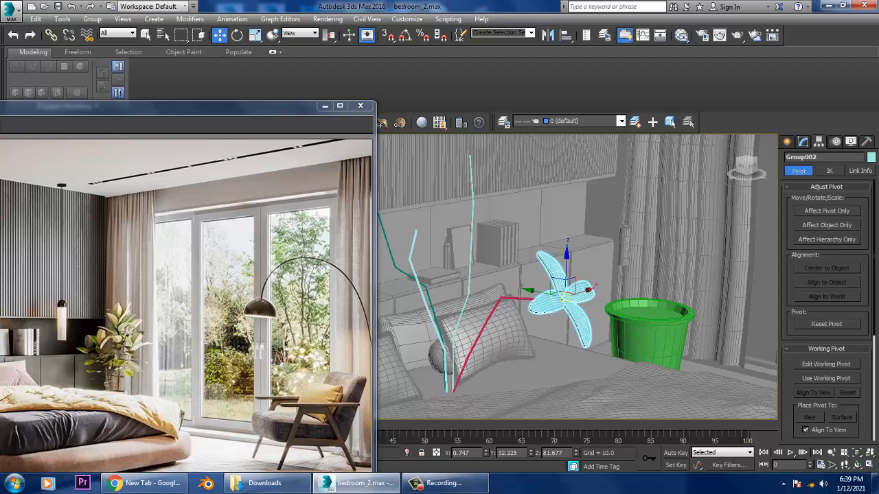
{"action": "left_click_drag", "start_coordinate": [542, 289], "coordinate": [512, 280]}
{"action": "left_click", "coordinate": [431, 289]}
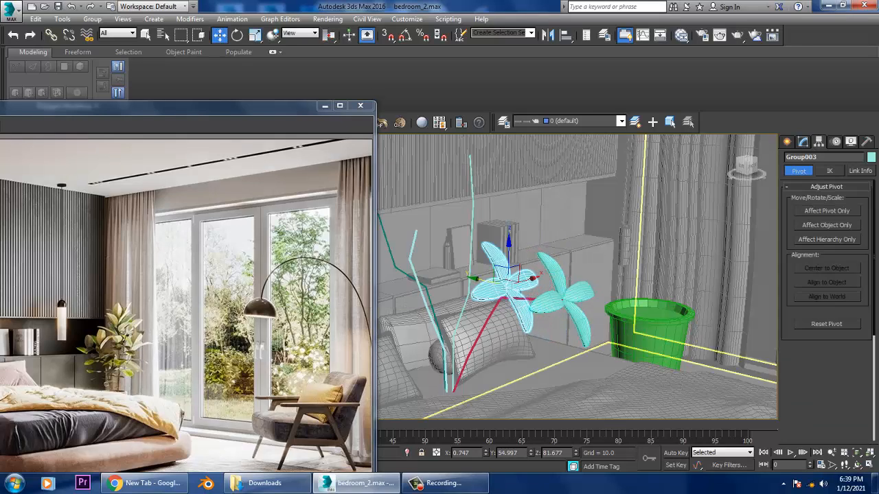
Rotate the copied leaf group around the X axis until it lies nearly flat, and scale it uniformly to 73%.
{"action": "key", "text": "e"}
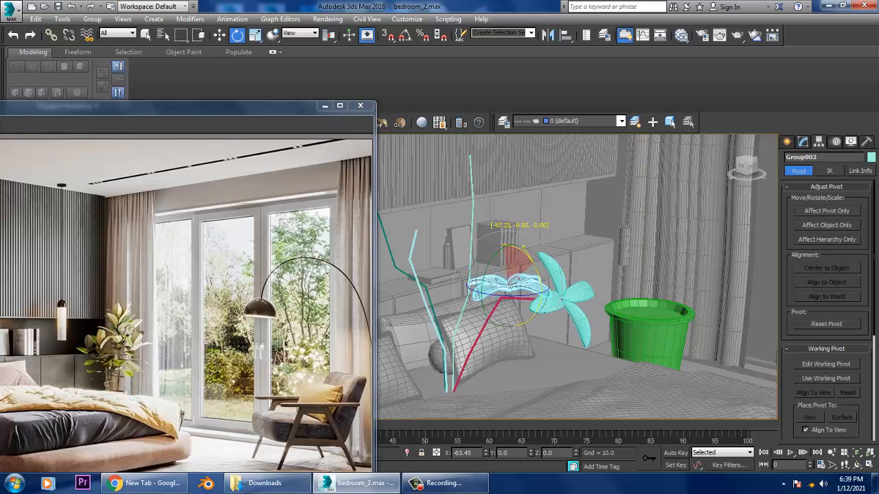
{"action": "key", "text": "r"}
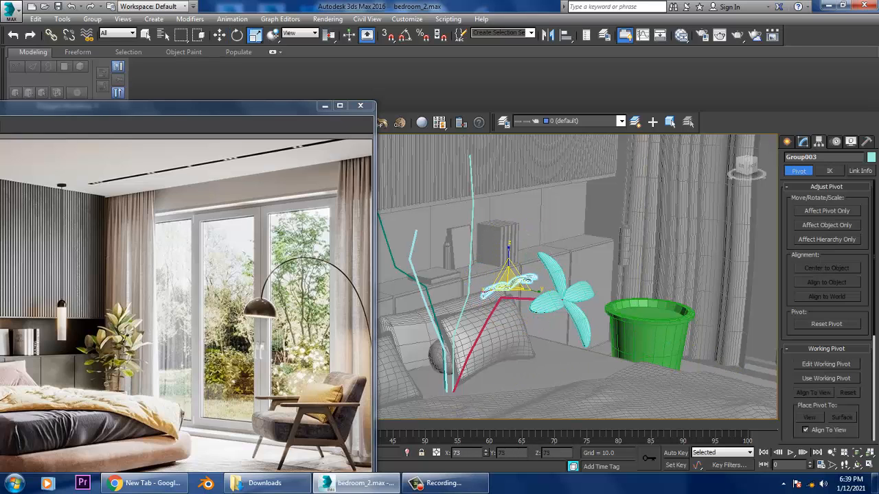
{"action": "middle_click_drag", "start_coordinate": [577, 274], "coordinate": [446, 283], "text": "alt"}
Lower the smaller leaf group and adjust its position so it sits on the bend of the red stem.
{"action": "key", "text": "w"}
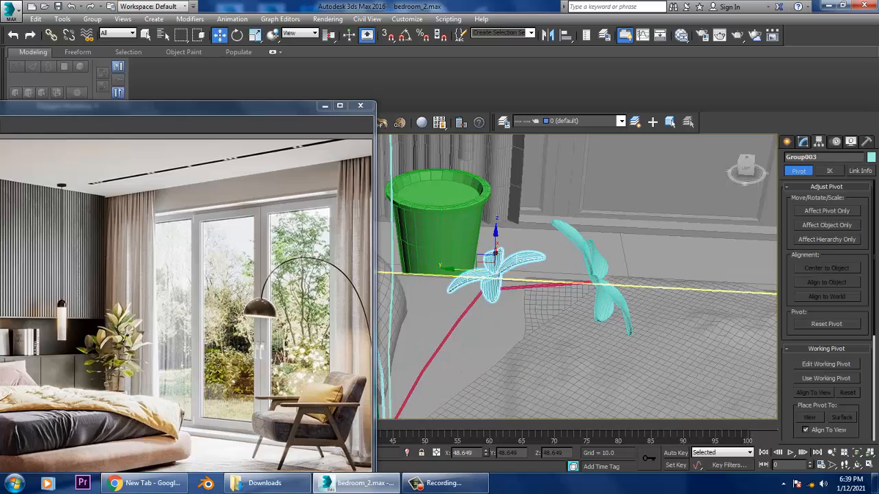
{"action": "left_click_drag", "start_coordinate": [495, 237], "coordinate": [495, 253]}
{"action": "middle_click_drag", "start_coordinate": [494, 274], "coordinate": [425, 275], "text": "alt"}
{"action": "left_click_drag", "start_coordinate": [489, 264], "coordinate": [495, 261]}
{"action": "middle_click_drag", "start_coordinate": [496, 260], "coordinate": [405, 274], "text": "alt"}
Select the leaf group at the red stem's tip together with all four plant stems.
{"action": "left_click", "coordinate": [655, 281]}
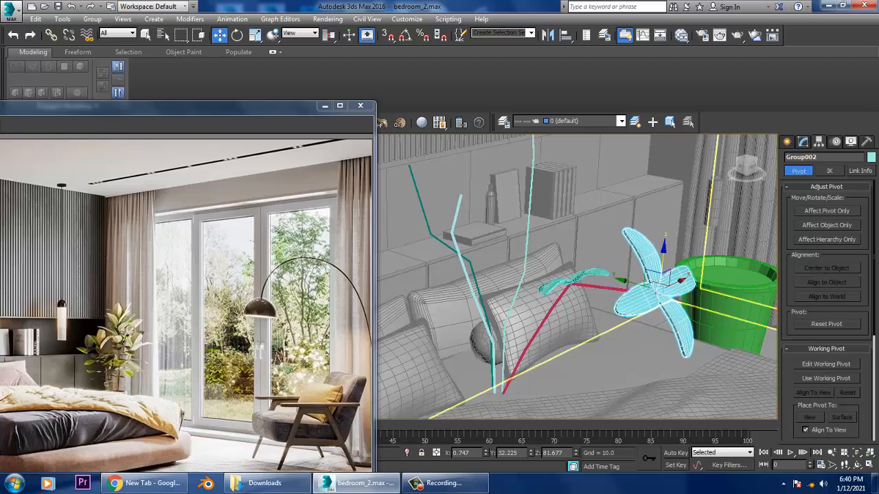
{"action": "left_click", "coordinate": [529, 347], "text": "ctrl"}
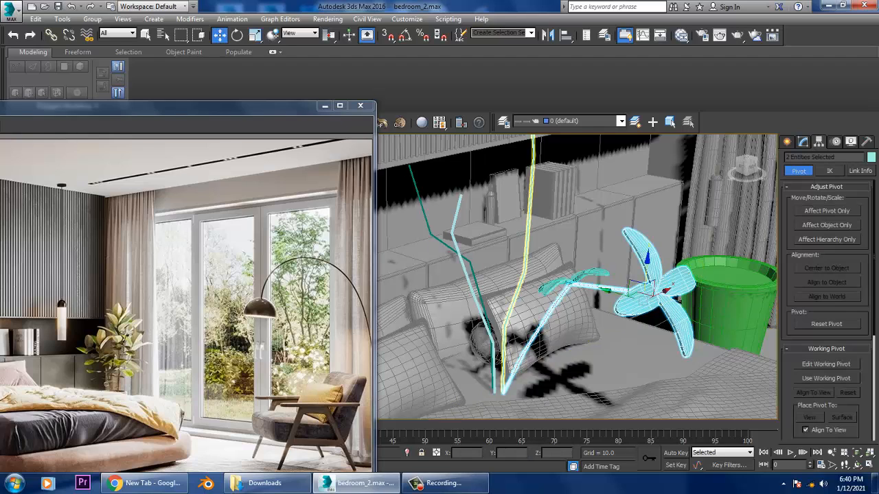
{"action": "left_click", "coordinate": [482, 322], "text": "ctrl"}
{"action": "left_click", "coordinate": [456, 226], "text": "ctrl"}
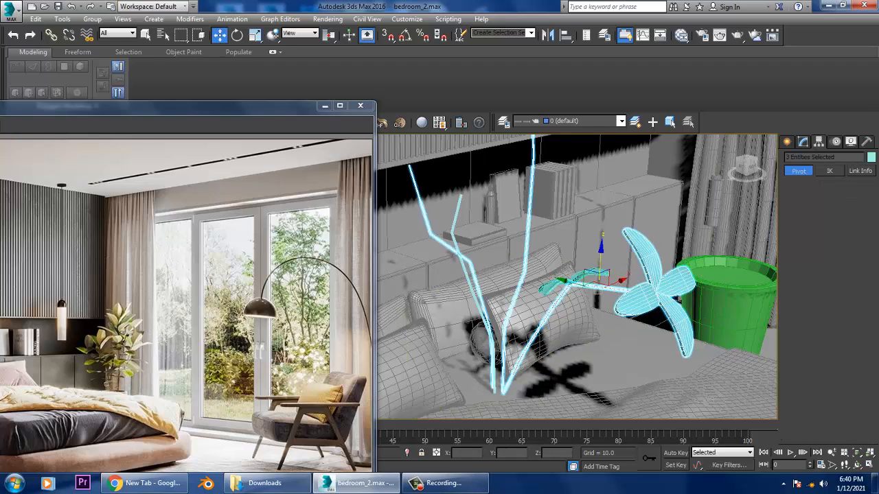
{"action": "left_click", "coordinate": [470, 288], "text": "ctrl"}
Try to move the selected stems and tip leaf group over to the green pot.
{"action": "middle_click_drag", "start_coordinate": [576, 275], "coordinate": [638, 264], "text": "alt"}
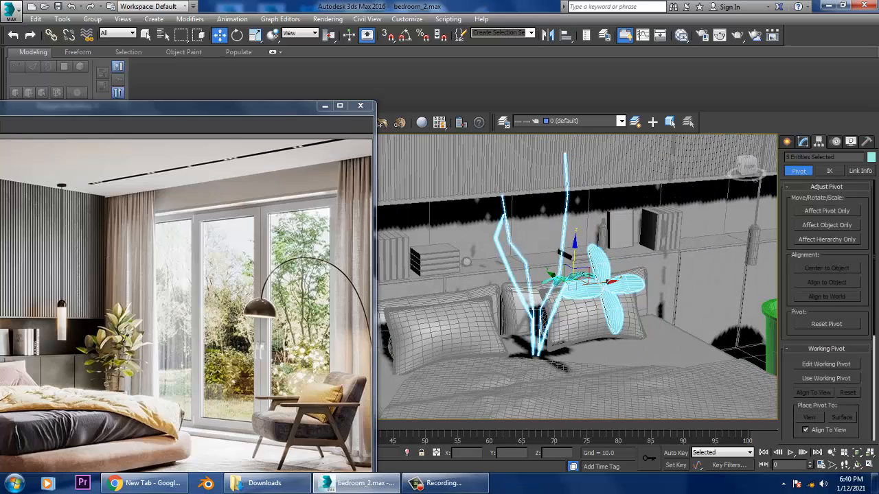
{"action": "left_click_drag", "start_coordinate": [590, 280], "coordinate": [762, 226]}
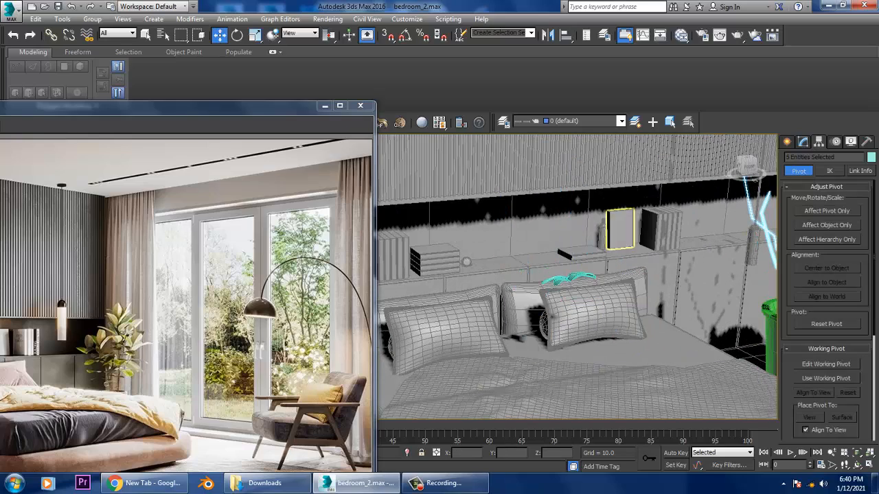
Move the four stems with both leaf groups into the green pot and lower their bases into it.
{"action": "middle_click_drag", "start_coordinate": [576, 274], "coordinate": [677, 264], "text": "alt"}
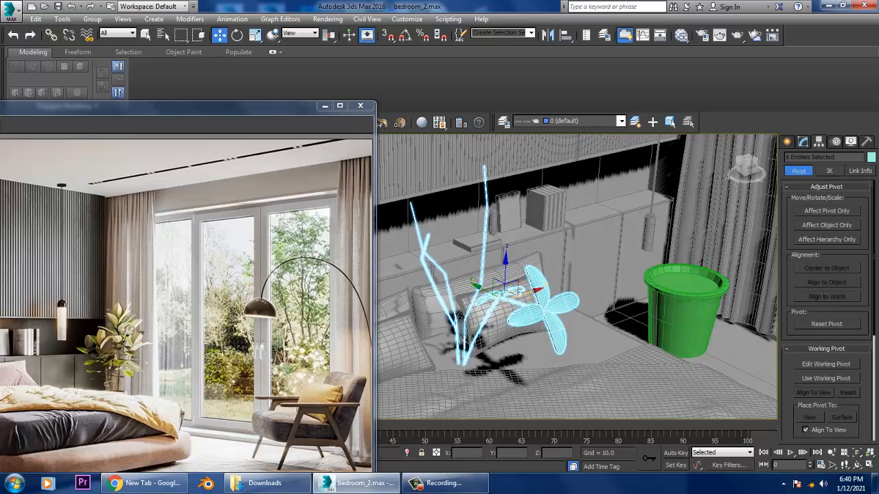
{"action": "left_click_drag", "start_coordinate": [504, 282], "coordinate": [745, 210]}
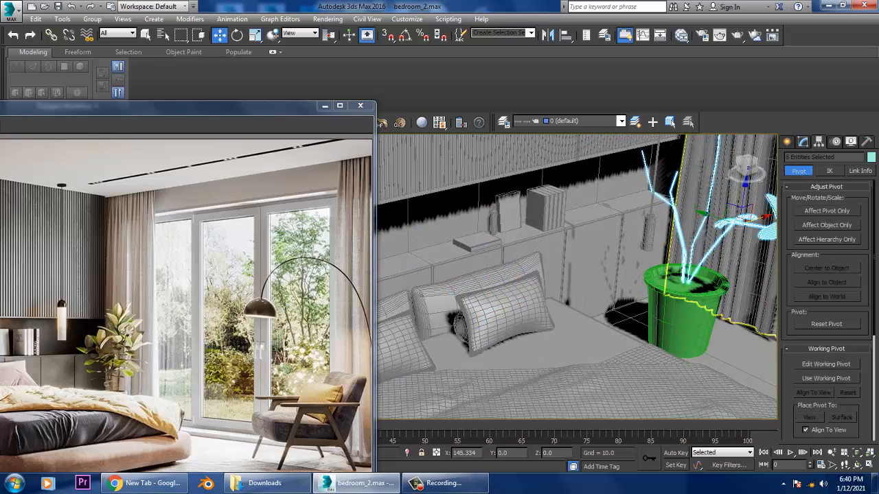
{"action": "middle_click_drag", "start_coordinate": [618, 274], "coordinate": [679, 270], "text": "alt"}
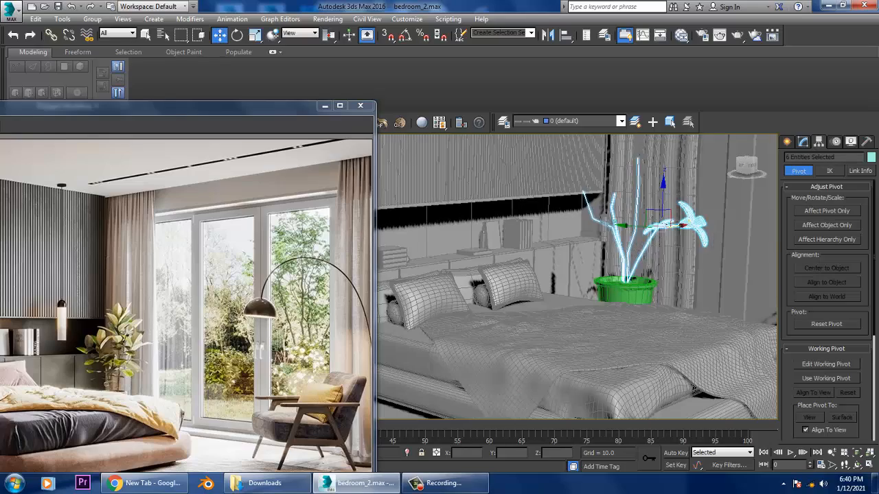
{"action": "left_click_drag", "start_coordinate": [662, 203], "coordinate": [662, 215]}
Assign one light grey object colour to all objects in the bedroom scene, then clear the selection.
{"action": "middle_click_drag", "start_coordinate": [576, 275], "coordinate": [652, 267], "text": "alt"}
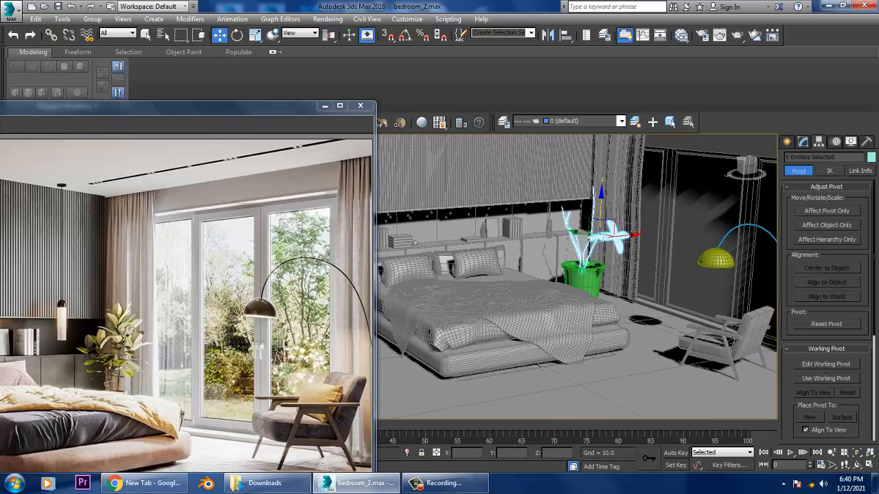
{"action": "key", "text": "ctrl+a"}
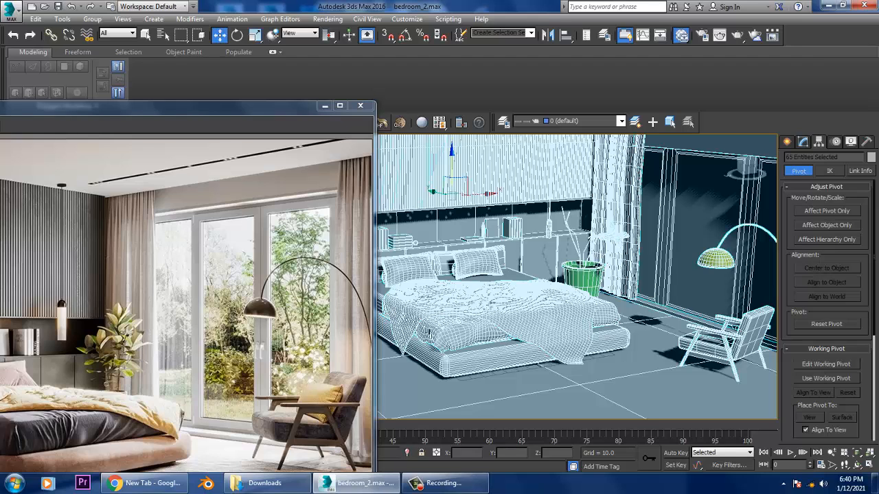
{"action": "key", "text": "m"}
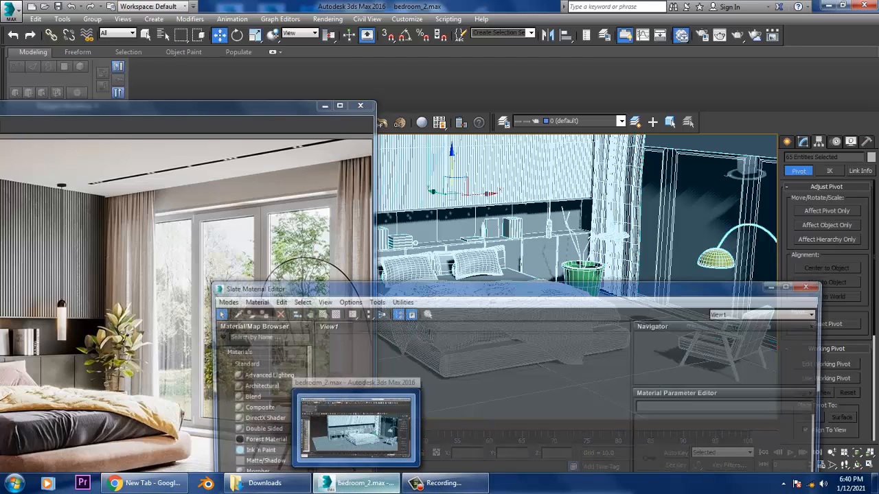
{"action": "left_click", "coordinate": [776, 283]}
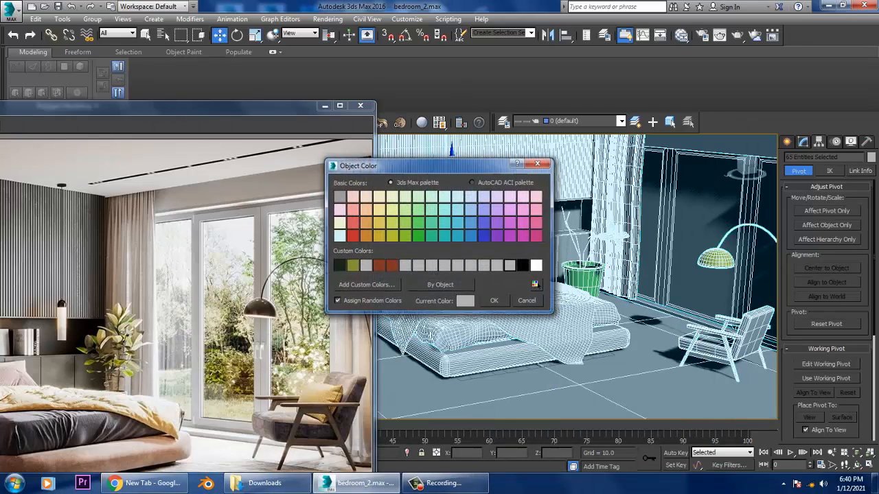
{"action": "left_click", "coordinate": [494, 301]}
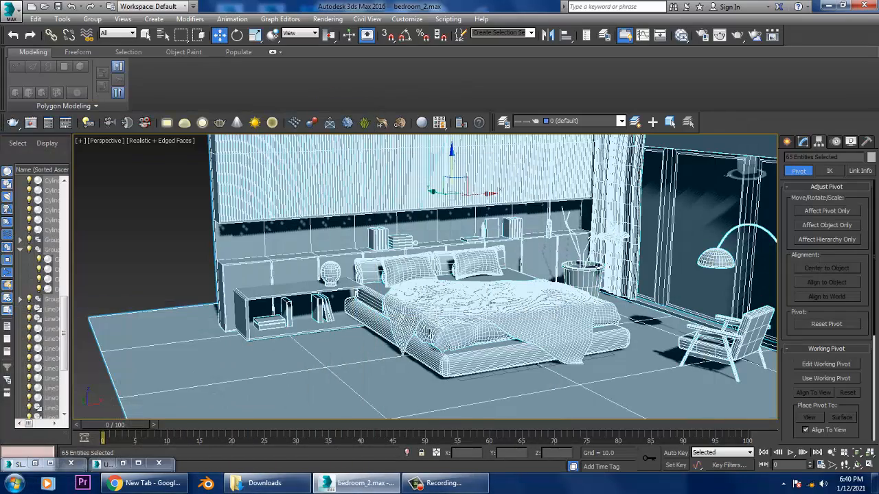
{"action": "middle_click_drag", "start_coordinate": [426, 275], "coordinate": [384, 280], "text": "alt"}
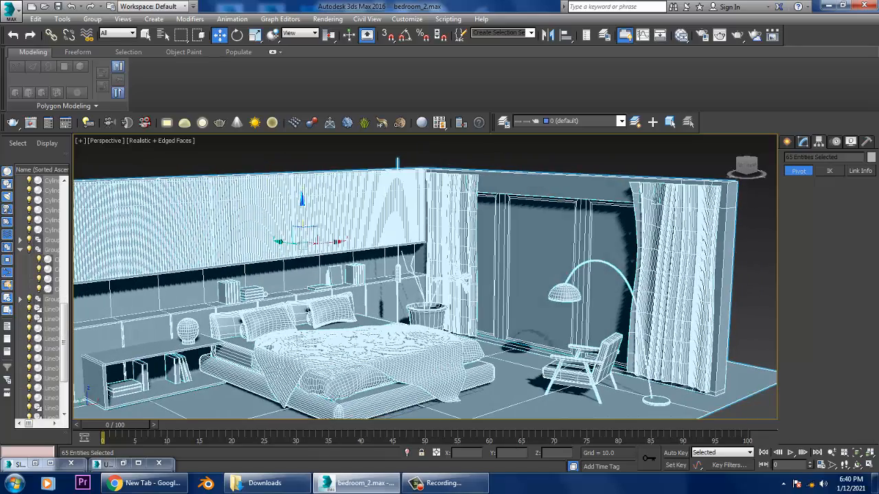
{"action": "key", "text": "ctrl+d"}
Turn off the edged-faces display to show the whole bedroom with plain realistic shading.
{"action": "scroll", "coordinate": [426, 274], "scroll_direction": "up", "scroll_amount": 4}
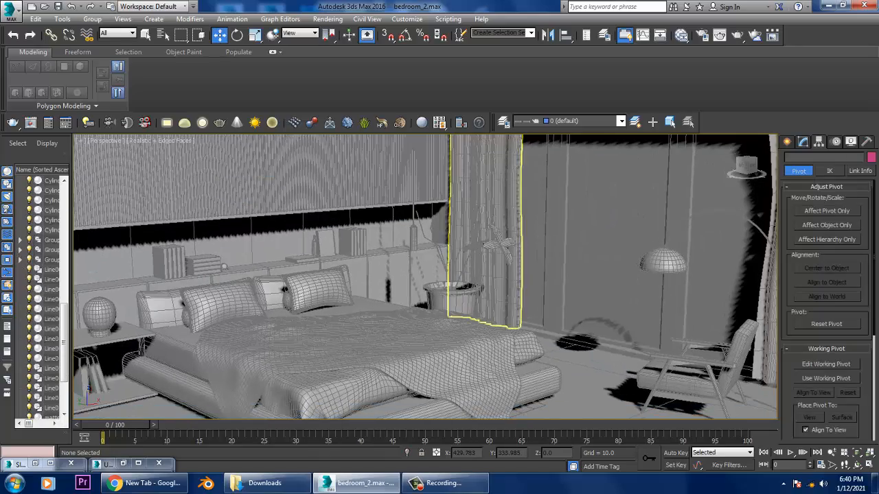
{"action": "key", "text": "F4"}
{"action": "middle_click_drag", "start_coordinate": [425, 251], "coordinate": [481, 226], "text": "alt"}
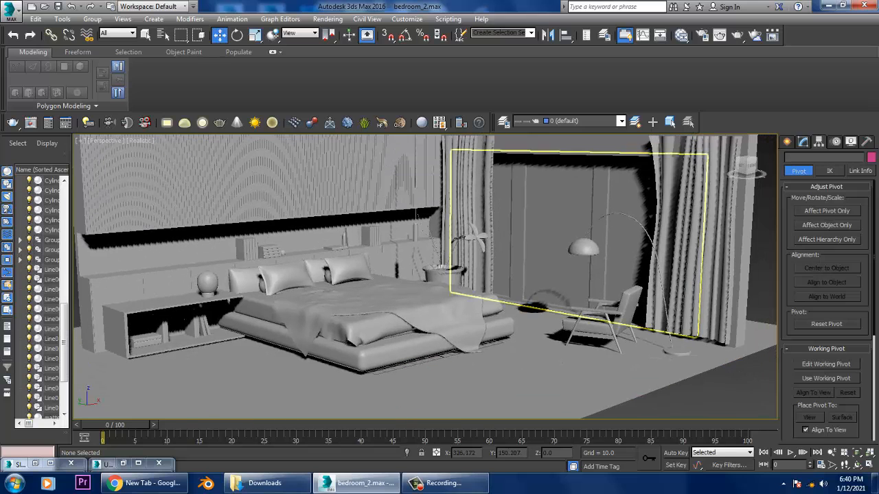